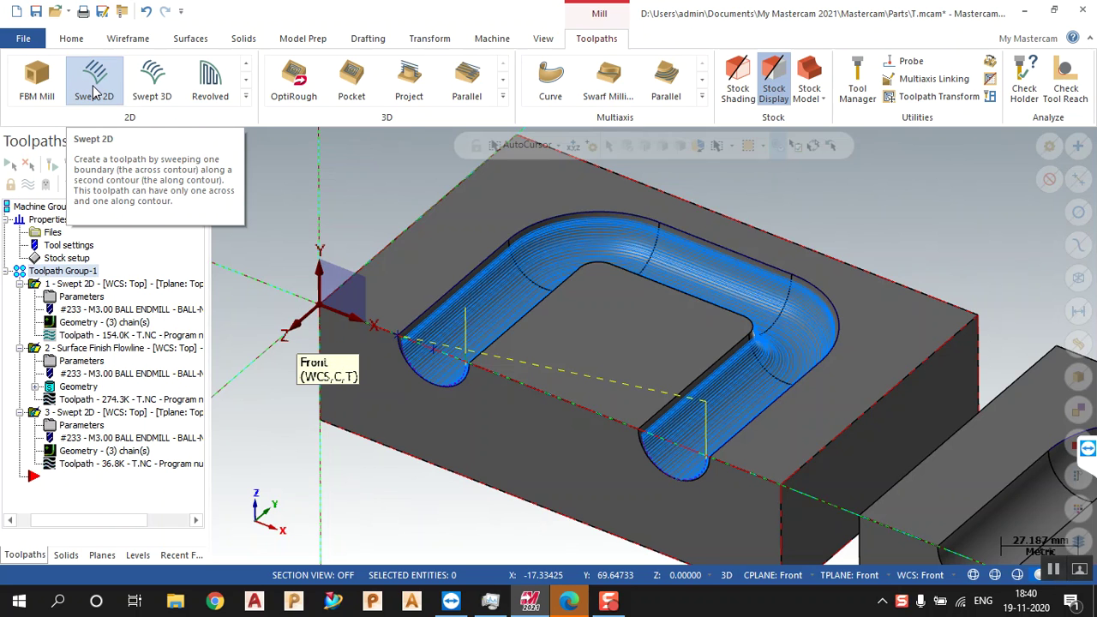
click(502, 96)
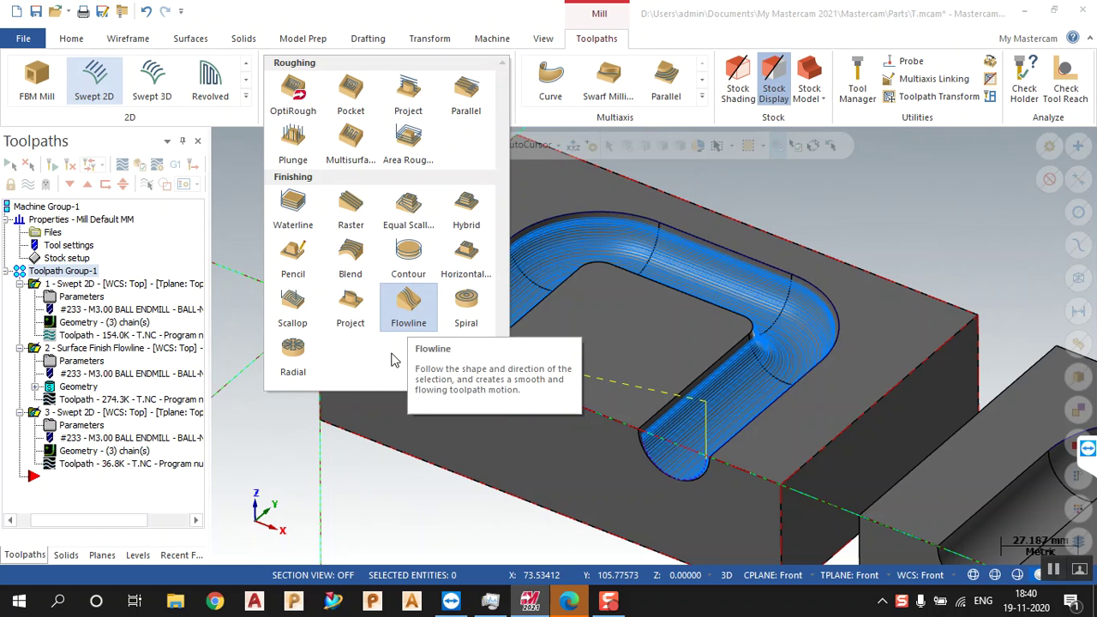
click(325, 502)
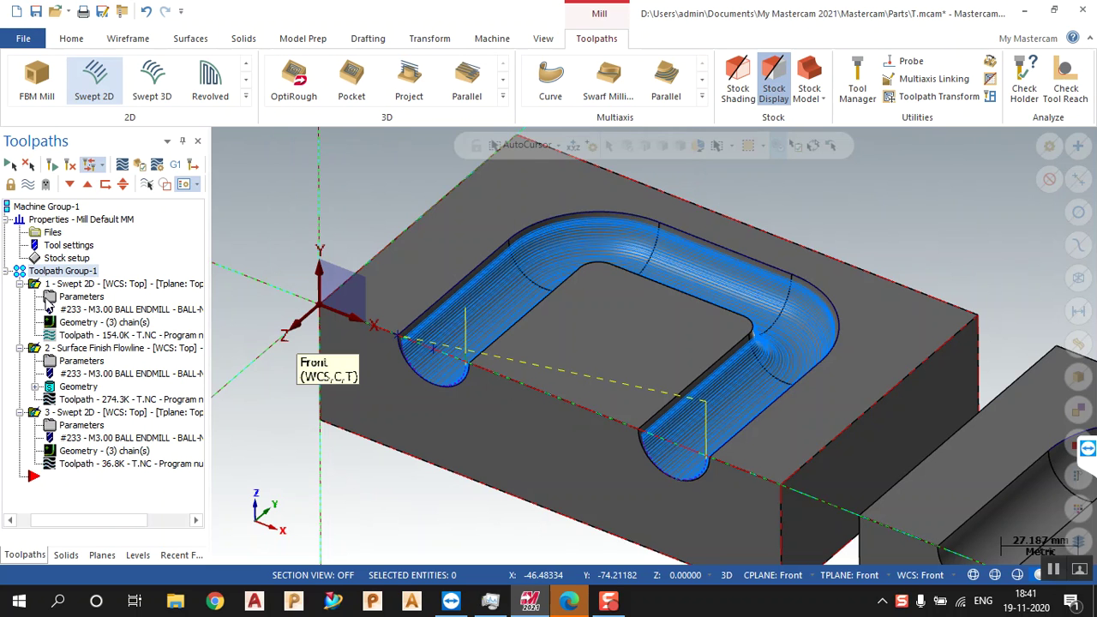
Set the across cut distance of the first Swept 2D toolpath to 2 and regenerate that operation
click(149, 185)
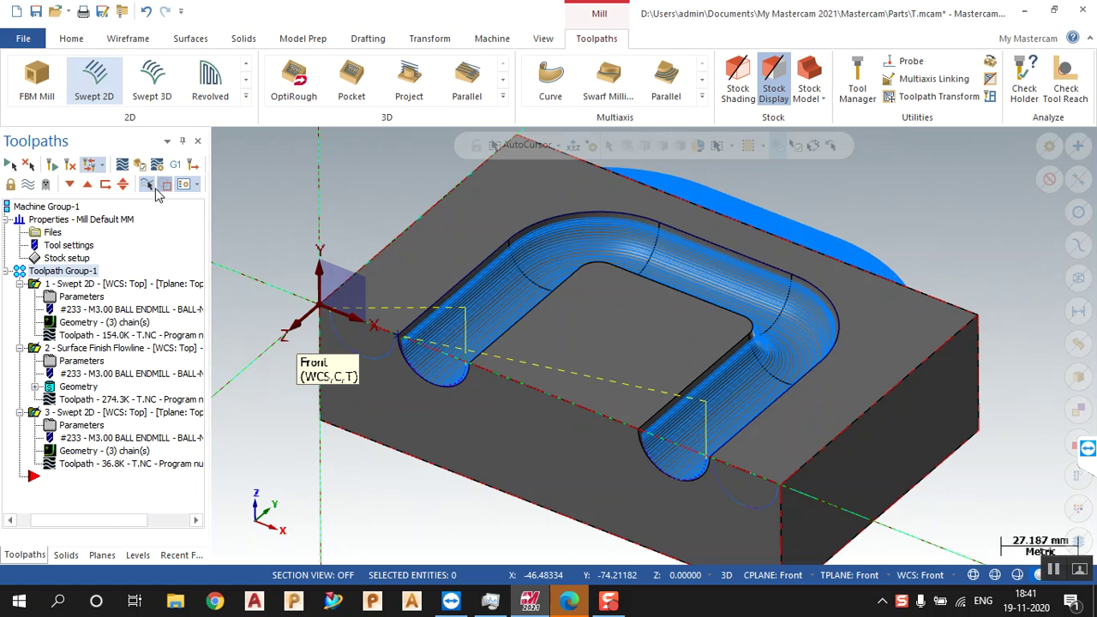
click(71, 271)
click(135, 286)
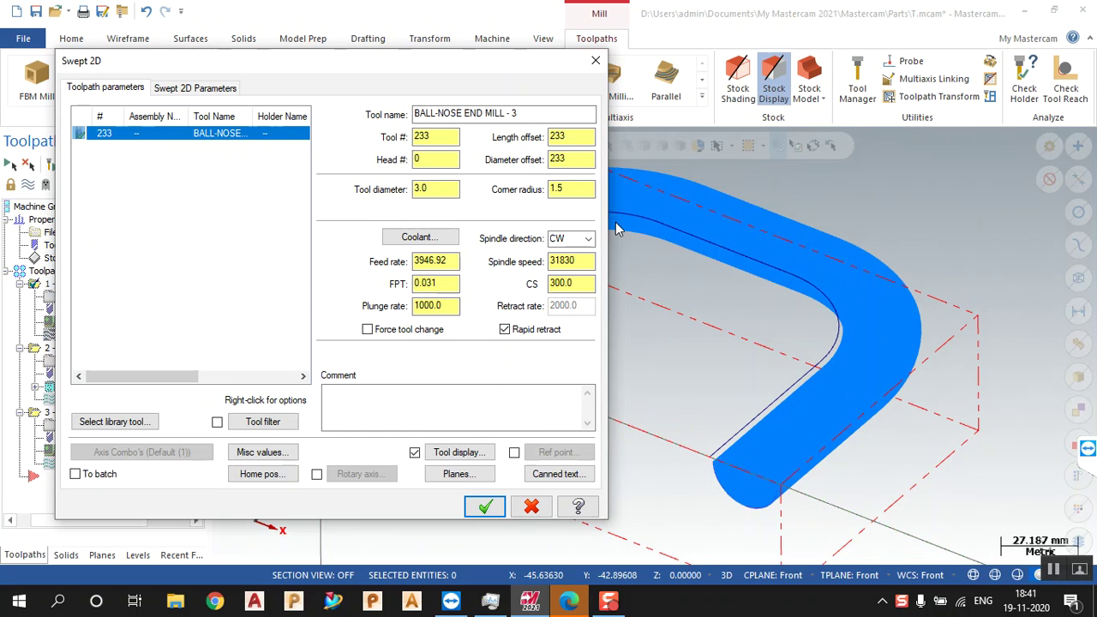
click(196, 89)
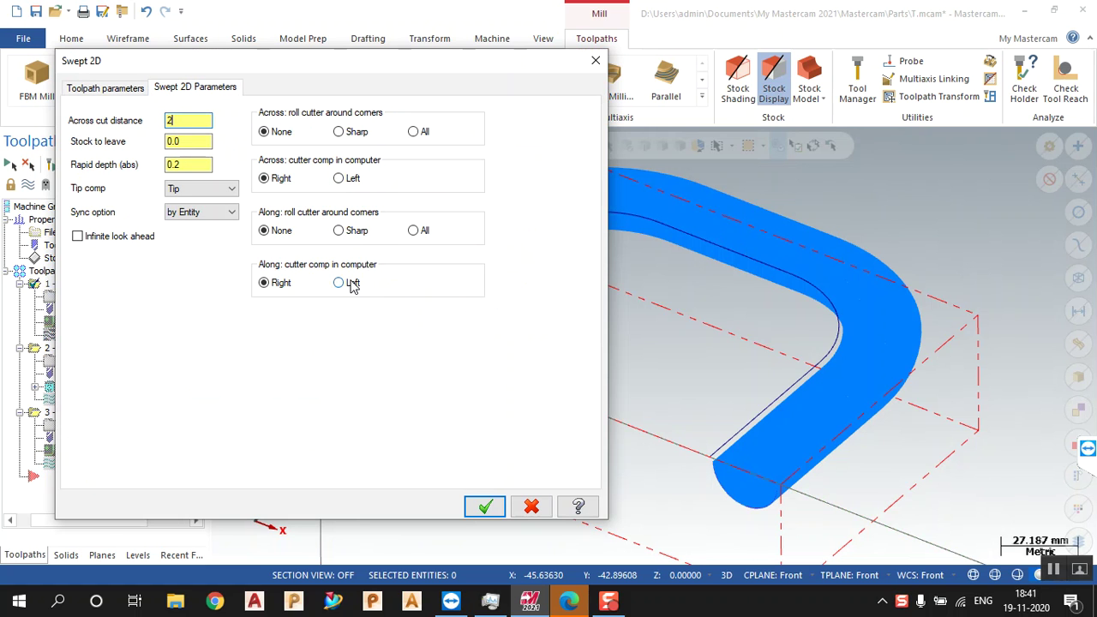
click(485, 507)
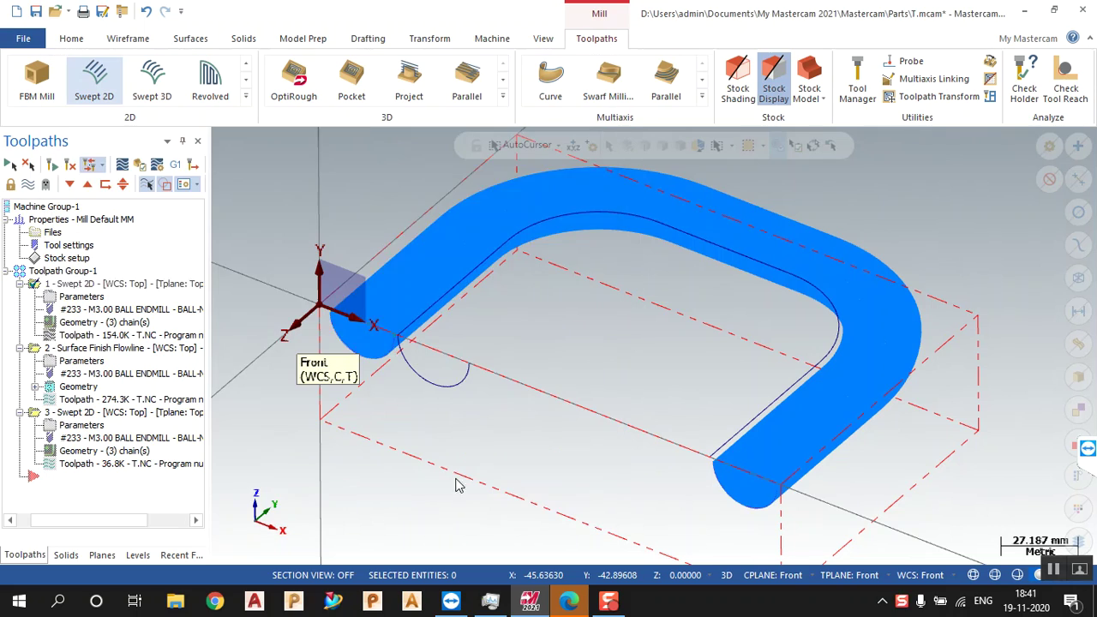
click(72, 166)
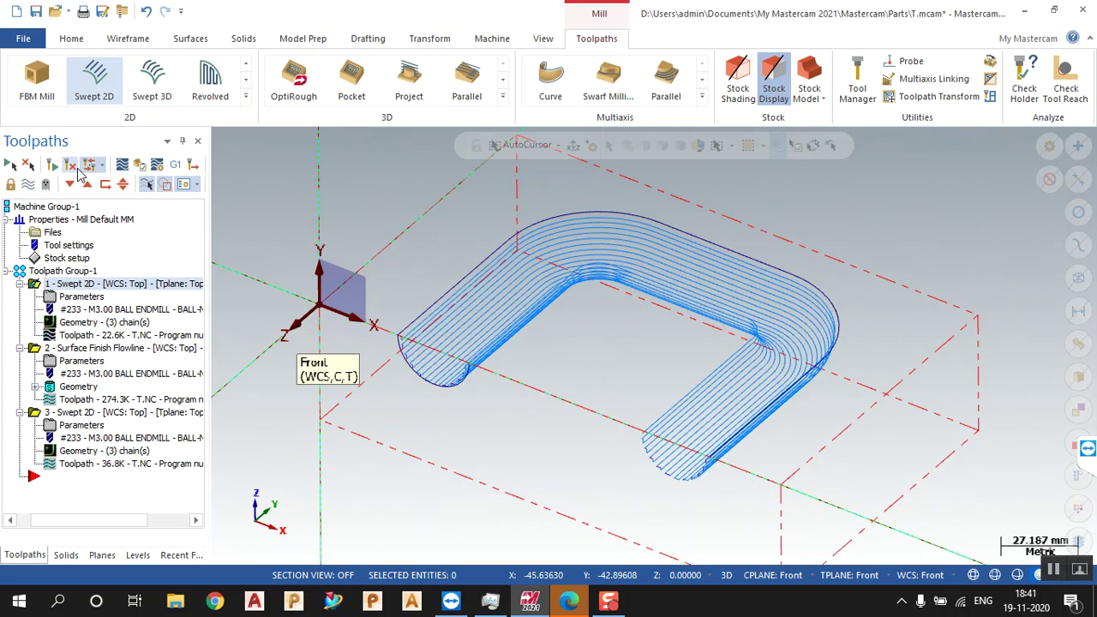
Examine the paths of the first Swept 2D, the Surface Finish Flowline and the third Swept 2D operation one after another
scroll(600, 339, up, 3)
middle_drag(606, 345, 491, 322)
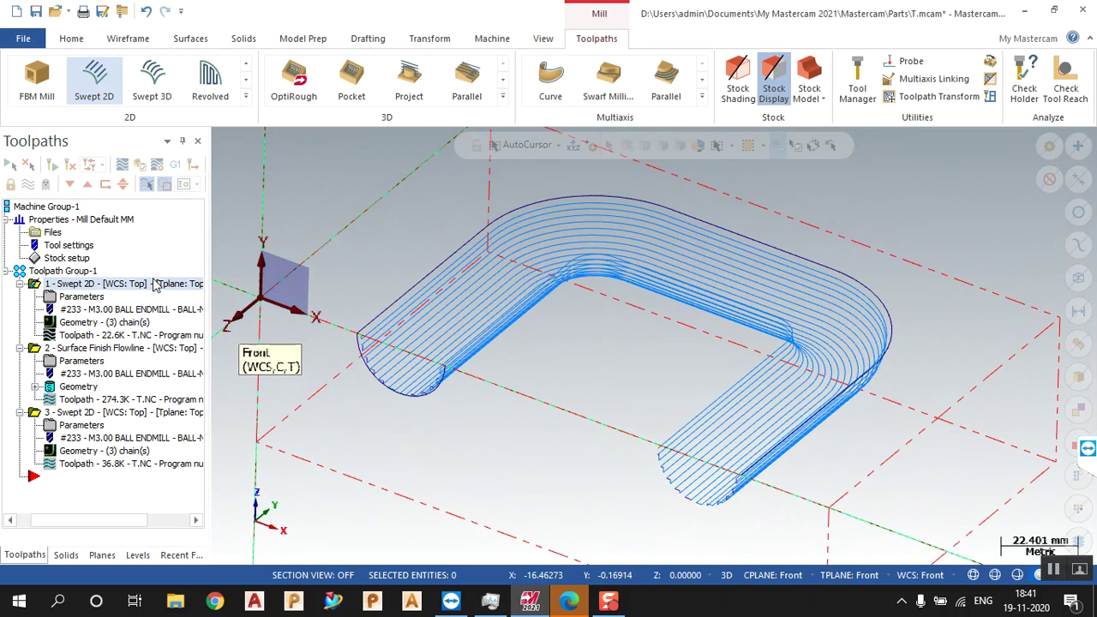
click(127, 348)
scroll(458, 334, up, 3)
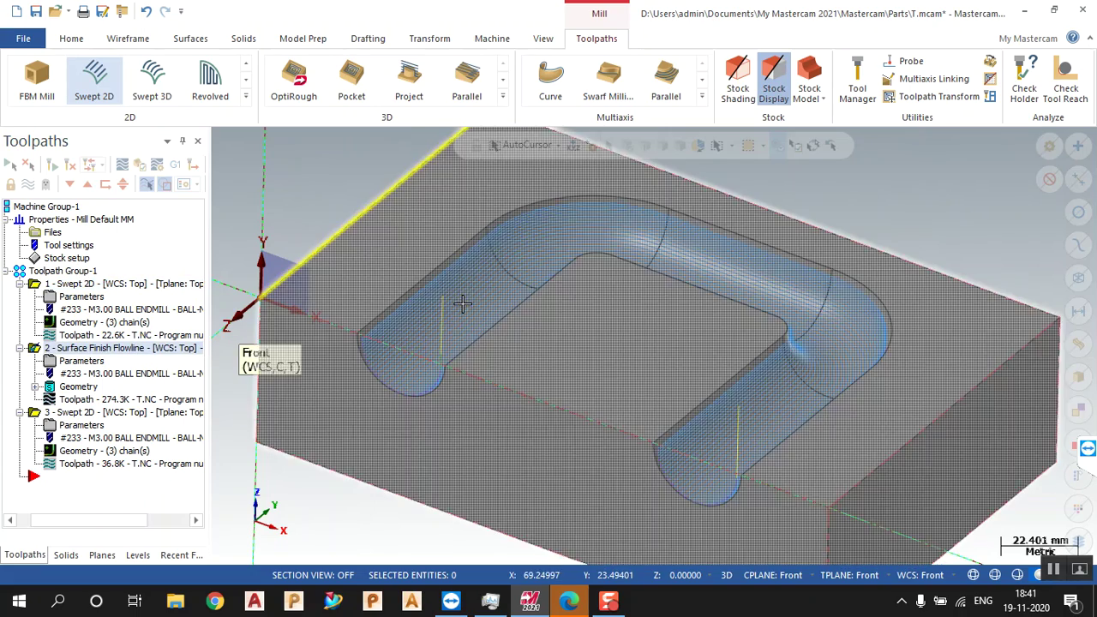
middle_drag(457, 339, 462, 298)
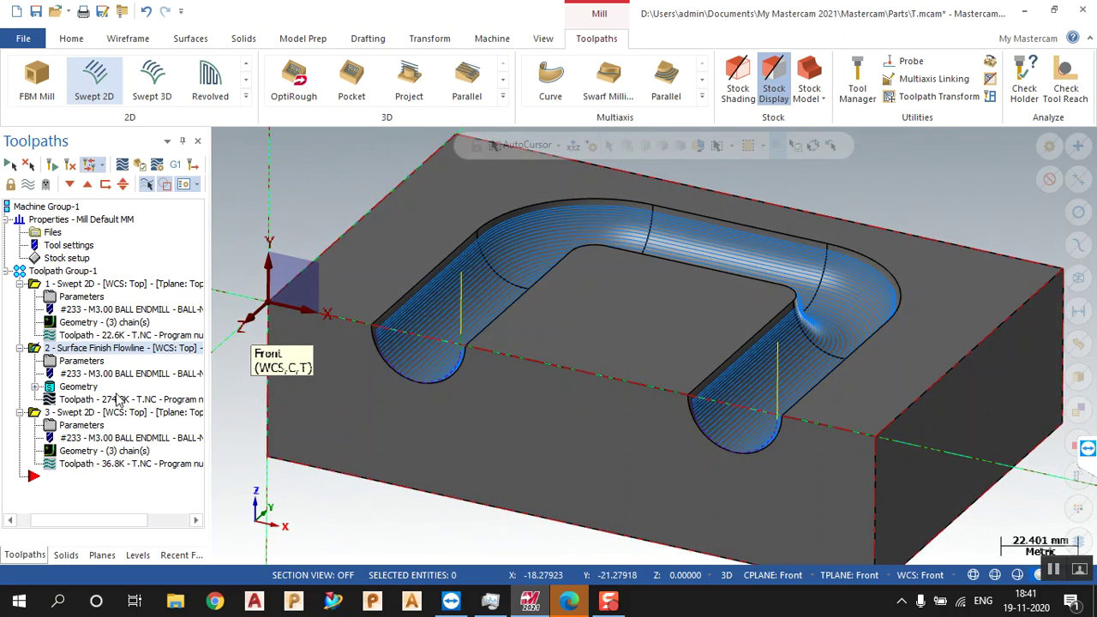
click(86, 415)
middle_drag(489, 360, 534, 326)
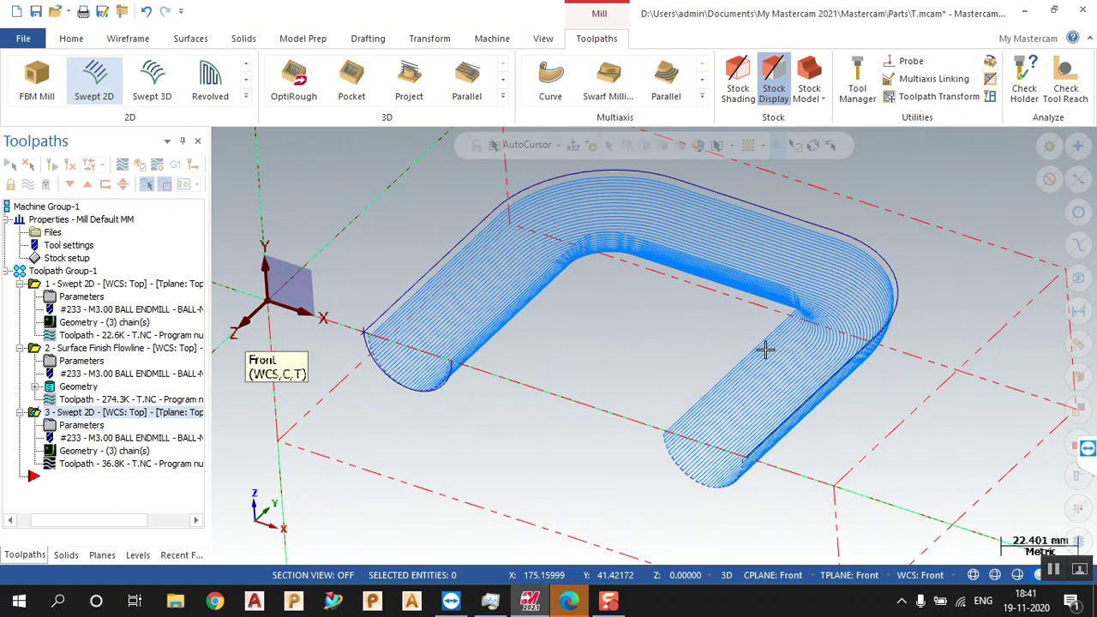
scroll(610, 299, down, 2)
scroll(610, 300, down, 1)
mouse_move(600, 313)
middle_down()
mouse_move(617, 320)
mouse_move(588, 326)
middle_up()
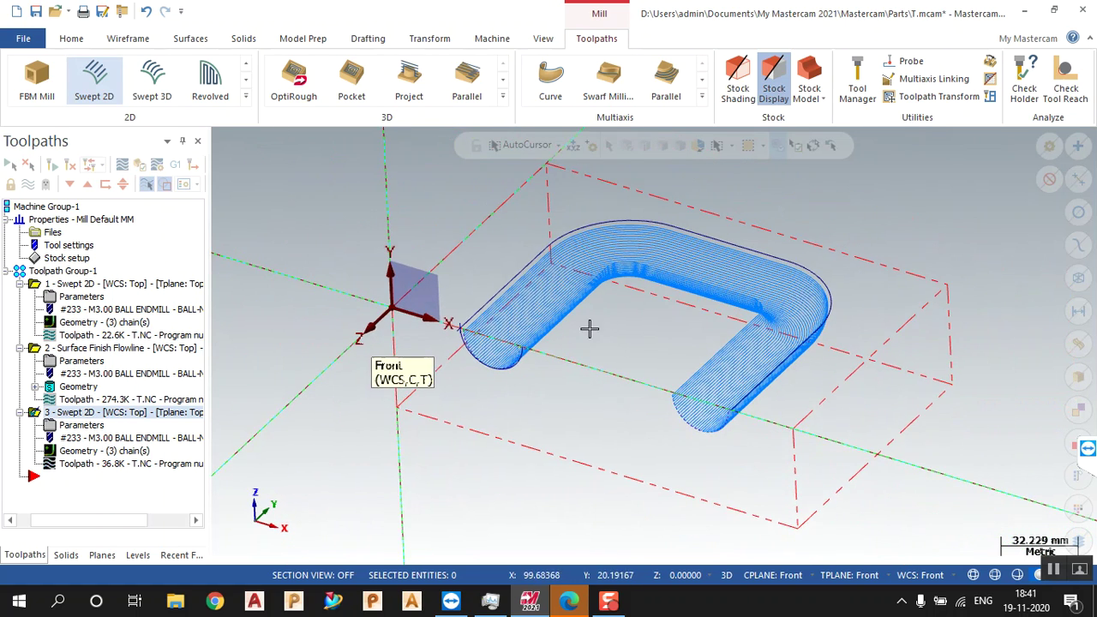
scroll(495, 307, down, 2)
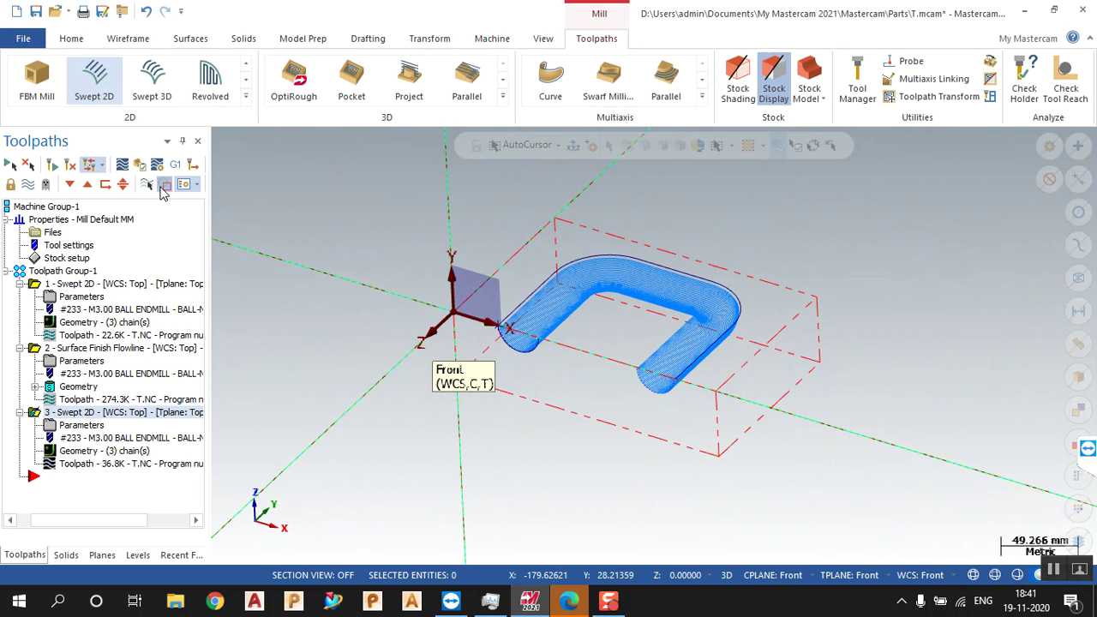
Show the full part geometry again and delete all three operations from Toolpath Group-1
click(165, 188)
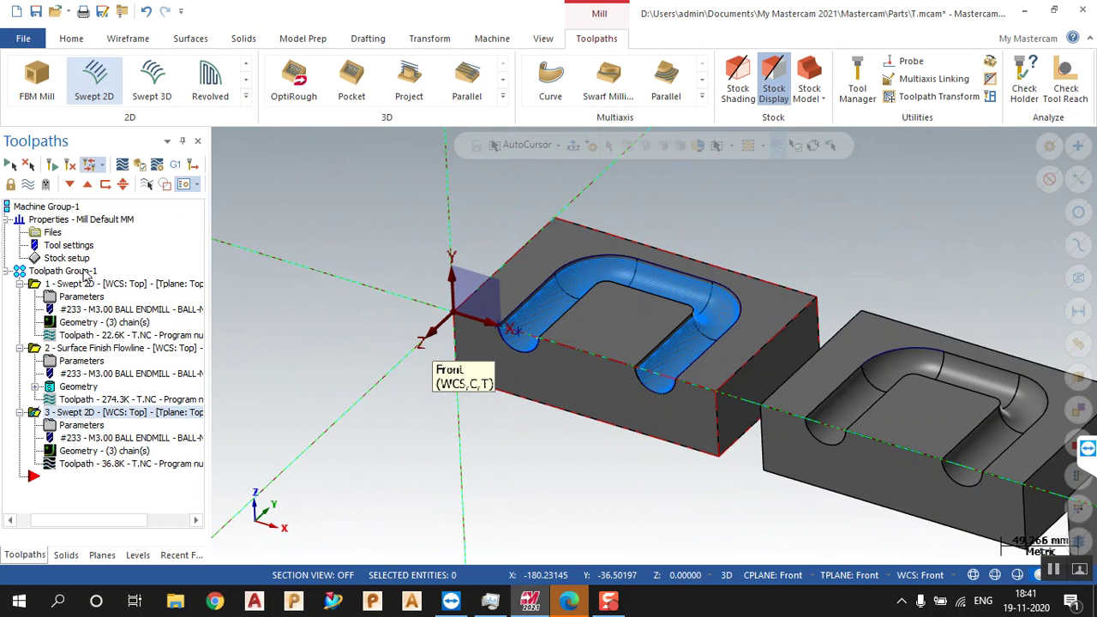
right_click(86, 273)
click(110, 300)
click(600, 355)
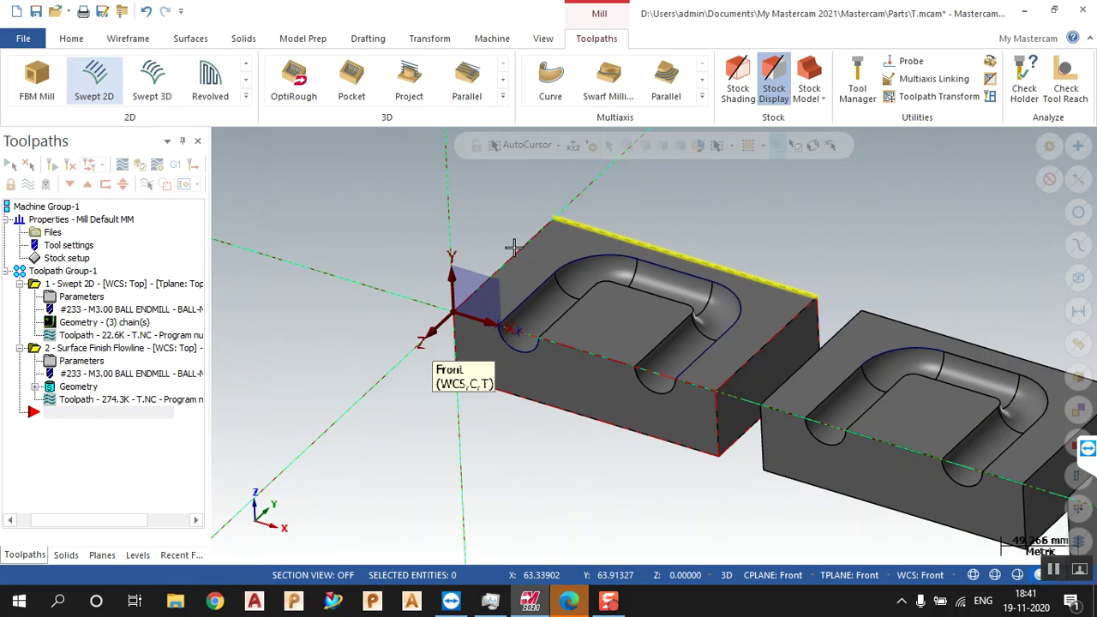
click(72, 272)
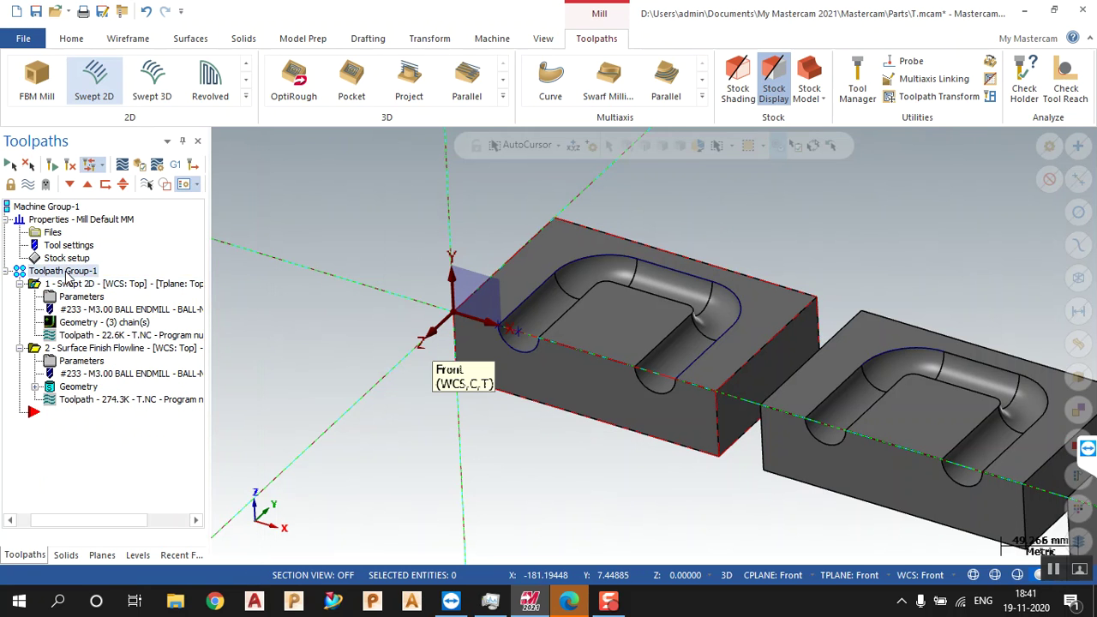
right_click(72, 275)
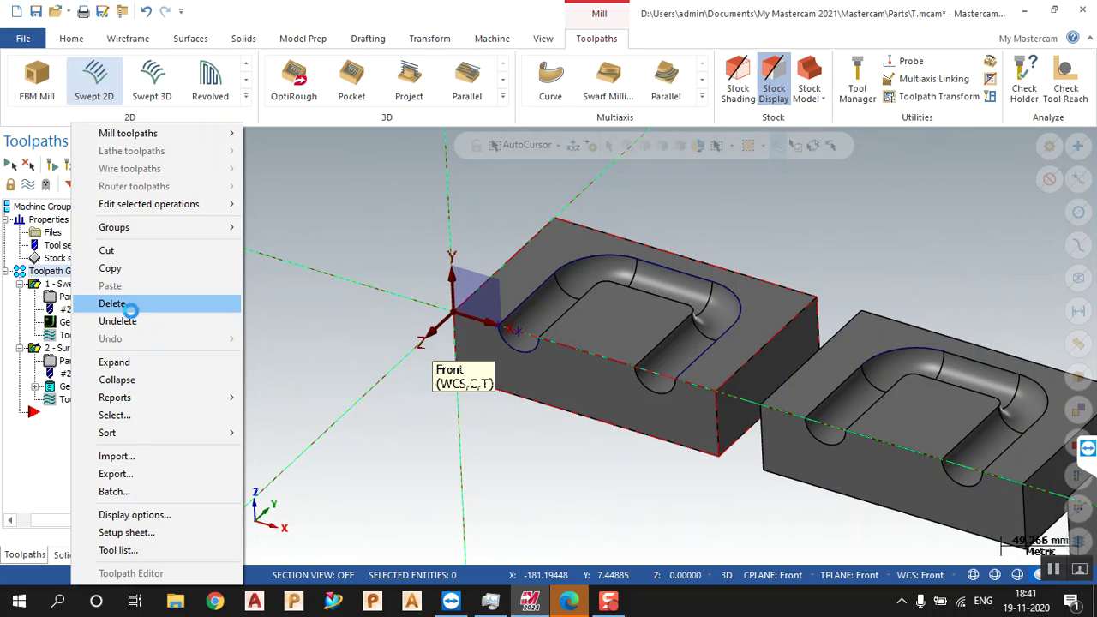
click(112, 304)
click(600, 356)
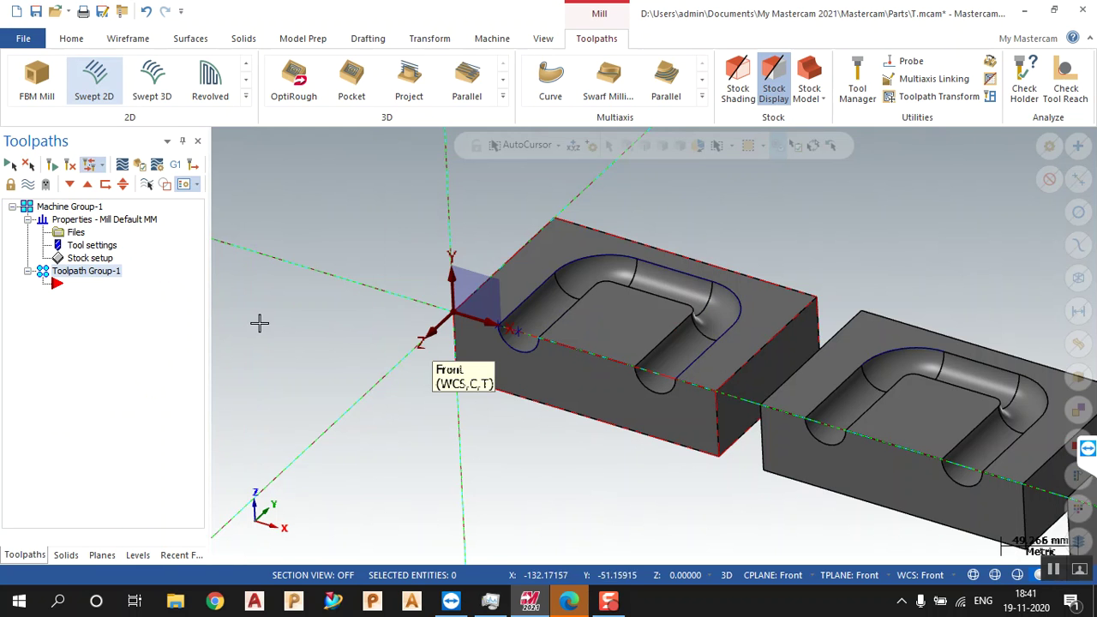
Switch the display of the three grooved blocks from shaded to wireframe
middle_drag(164, 311, 625, 341)
scroll(626, 341, down, 1)
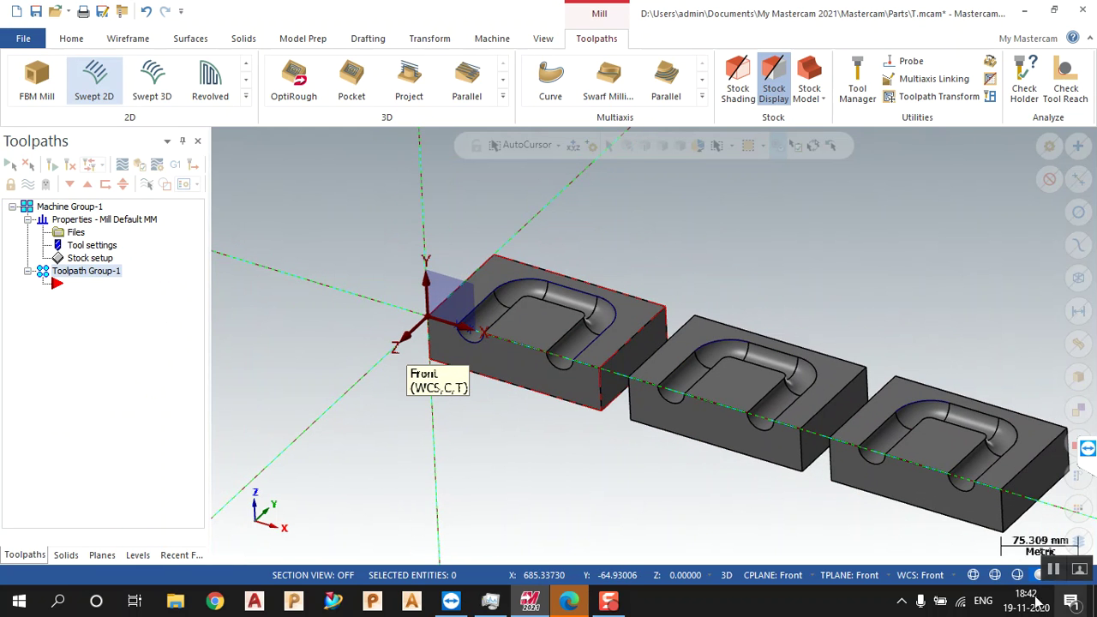
scroll(590, 434, up, 1)
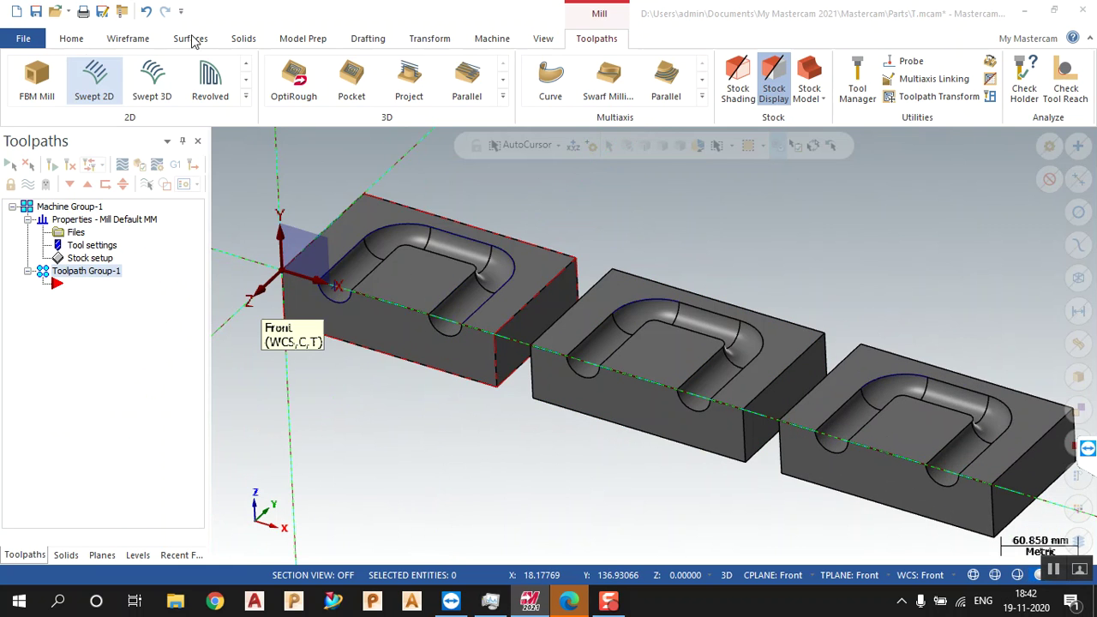
click(102, 89)
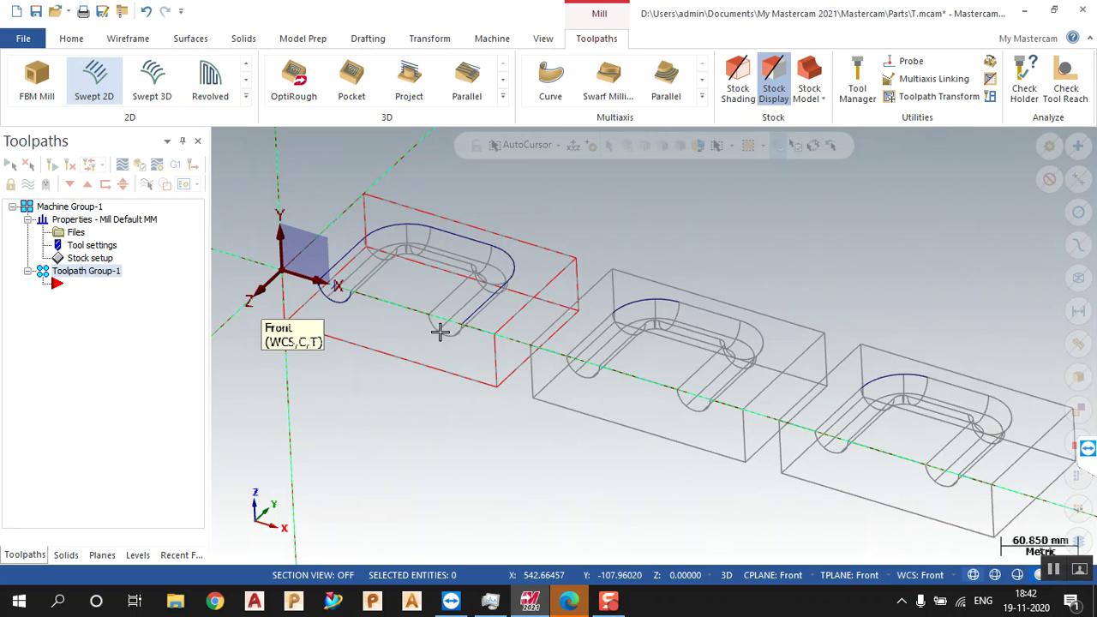
scroll(397, 274, up, 2)
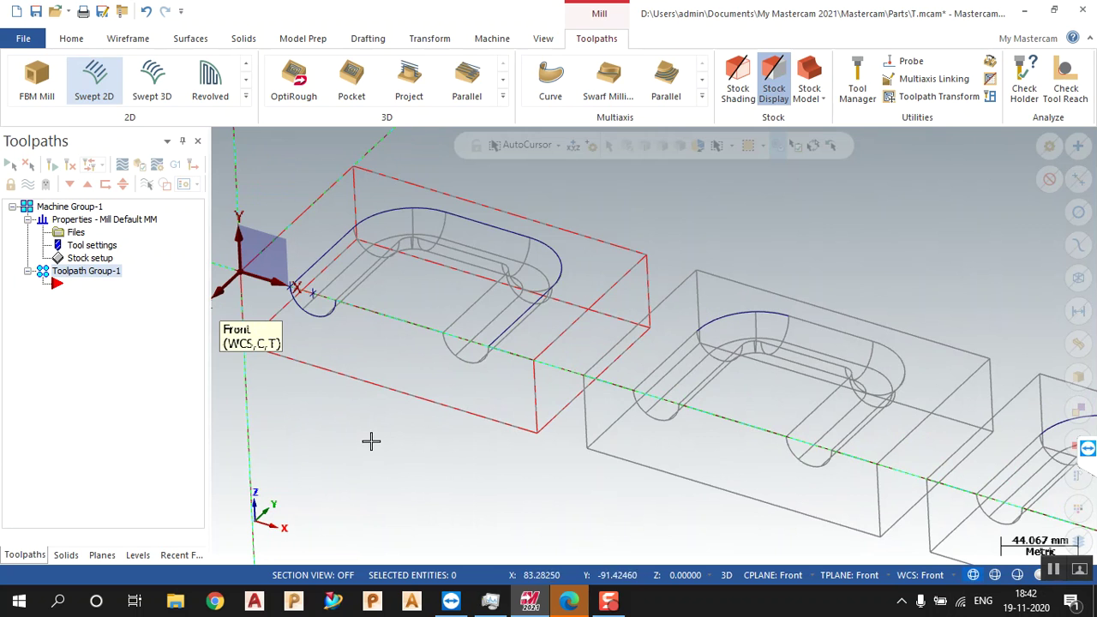
scroll(385, 225, down, 2)
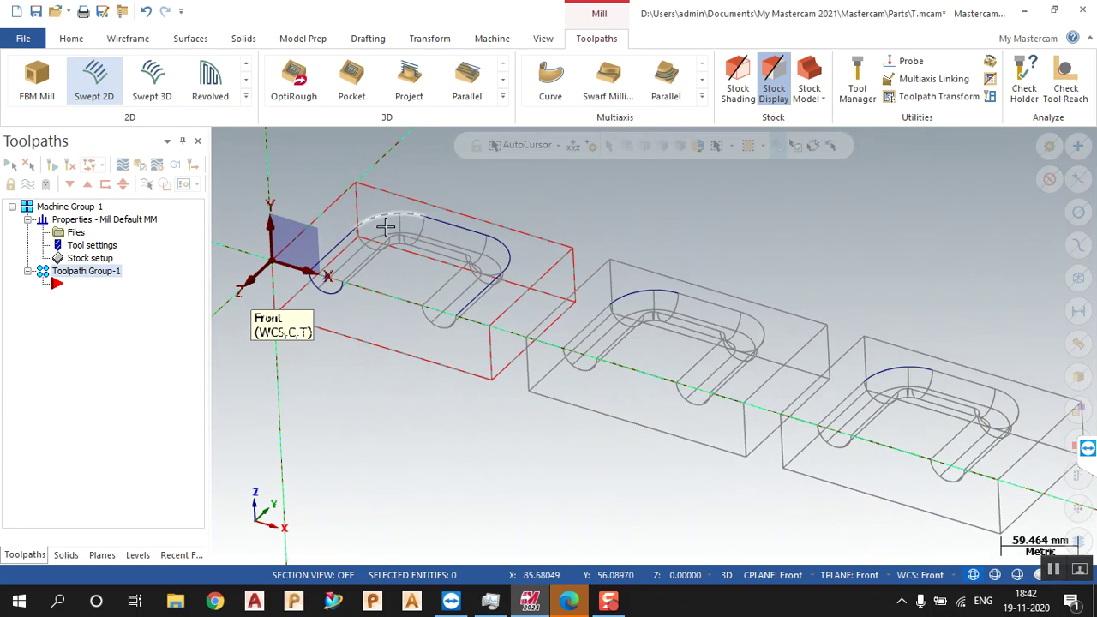
Create edge curves with Curve One Edge on the middle block's front groove arc and along the groove's outer top edge
click(115, 39)
click(691, 79)
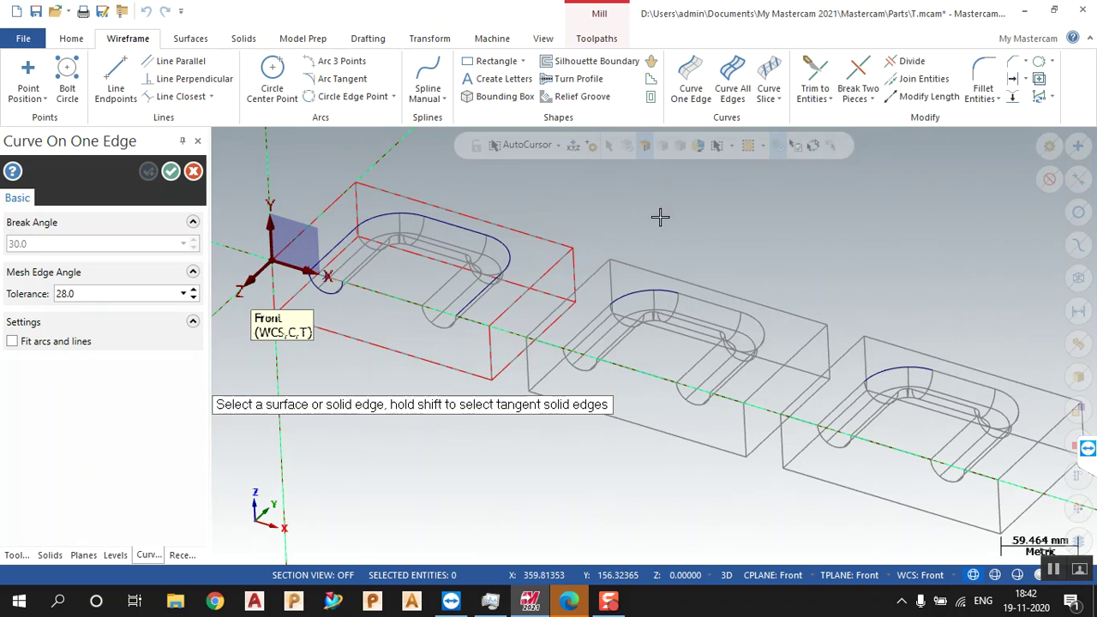
click(571, 365)
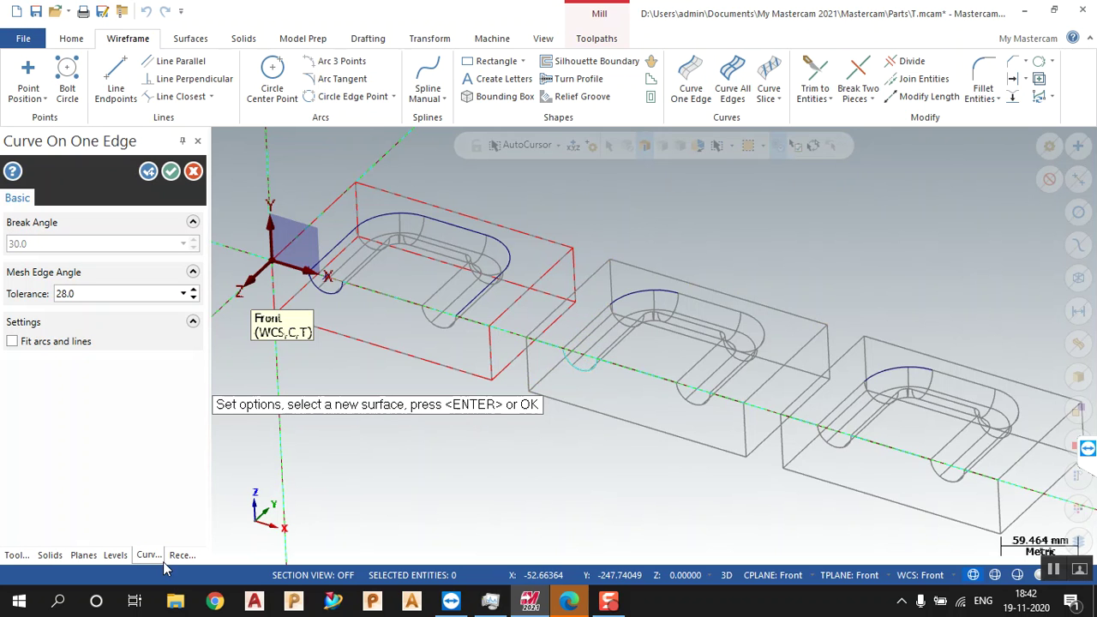
click(586, 322)
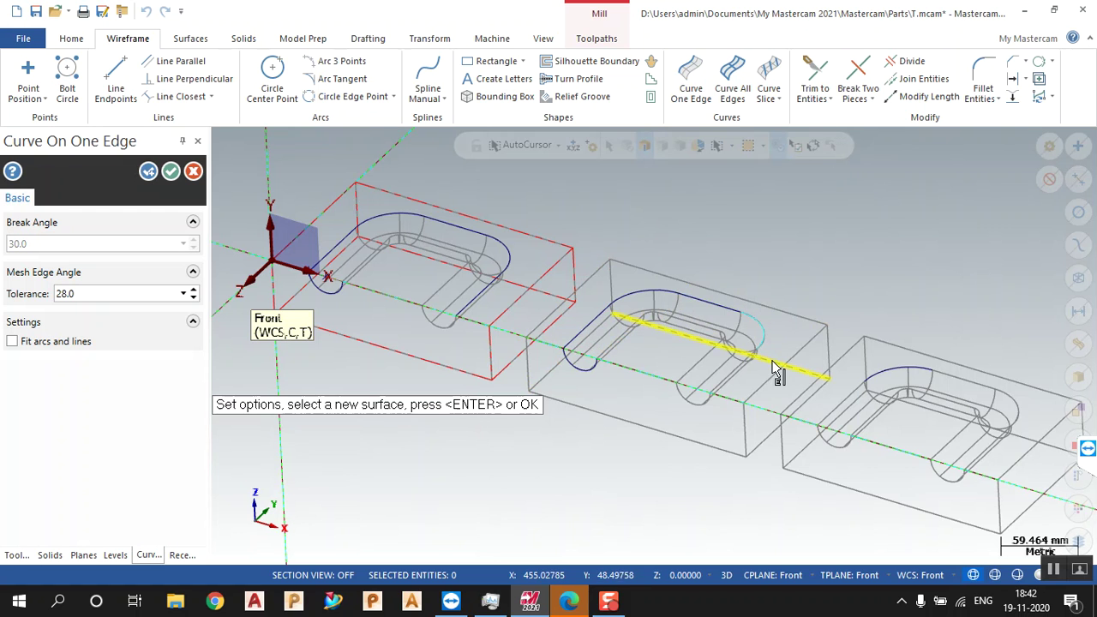
click(735, 370)
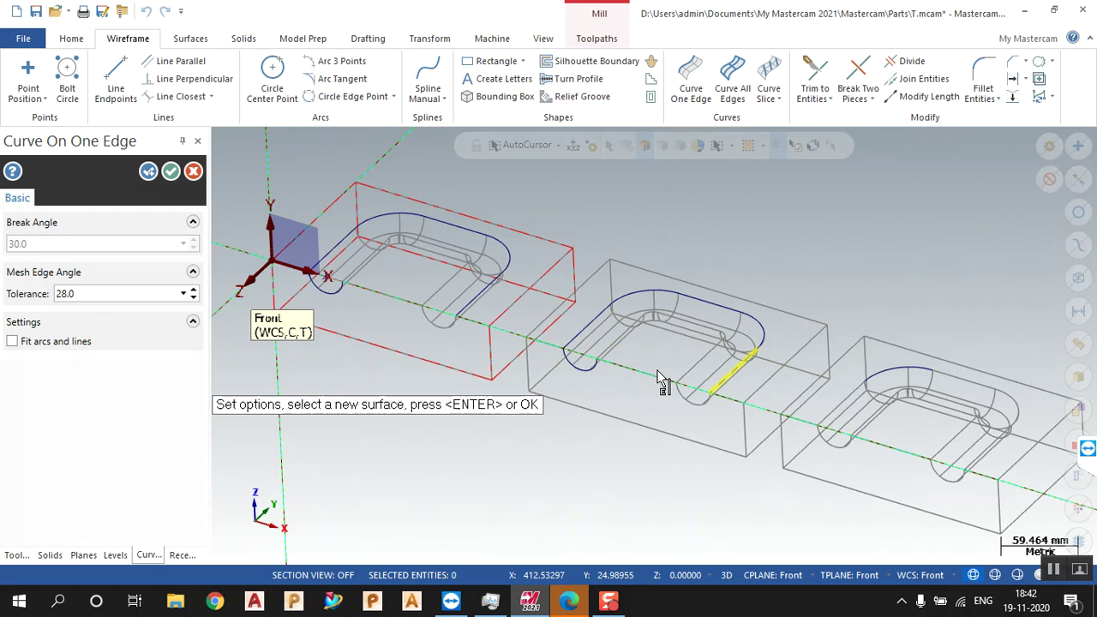
click(171, 172)
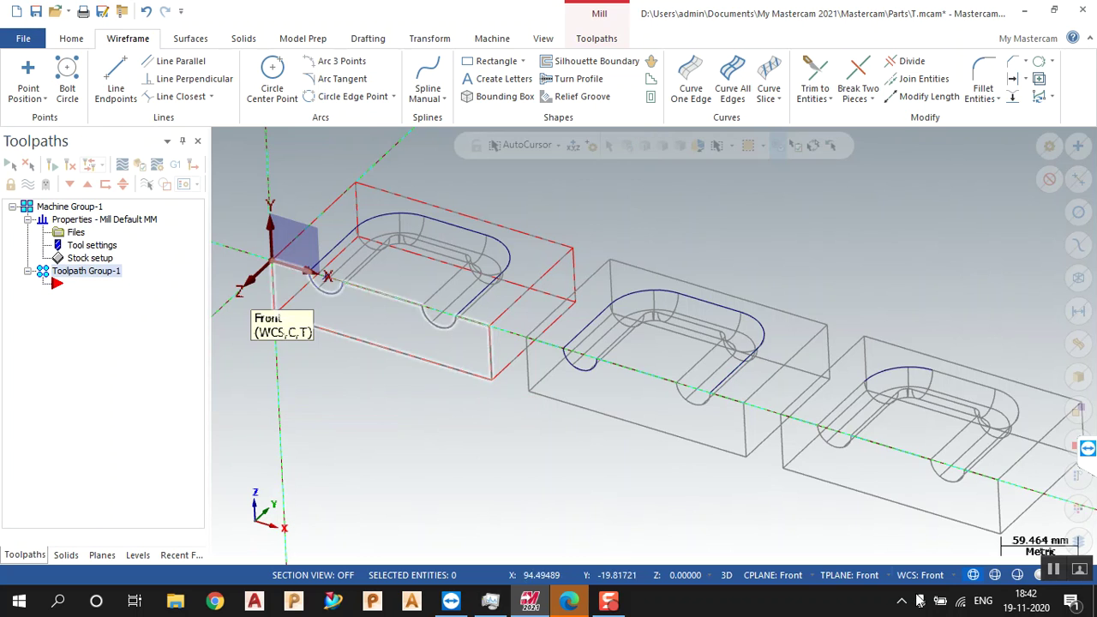
Return the blocks to shaded display and focus on the first block's U-shaped groove
click(1036, 576)
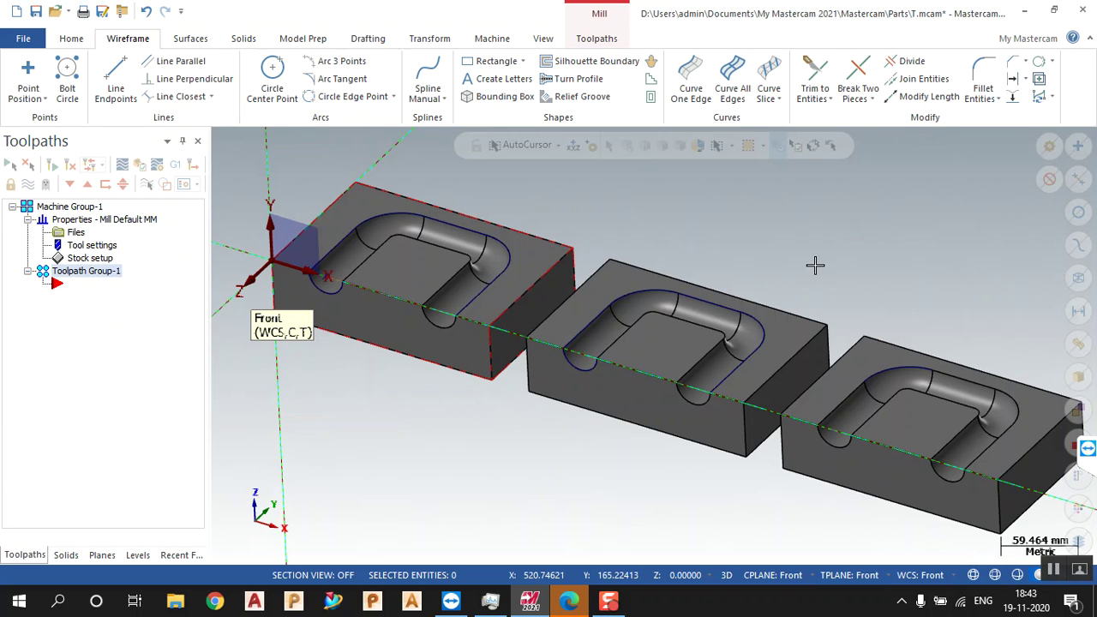
scroll(257, 244, up, 4)
scroll(291, 236, up, 6)
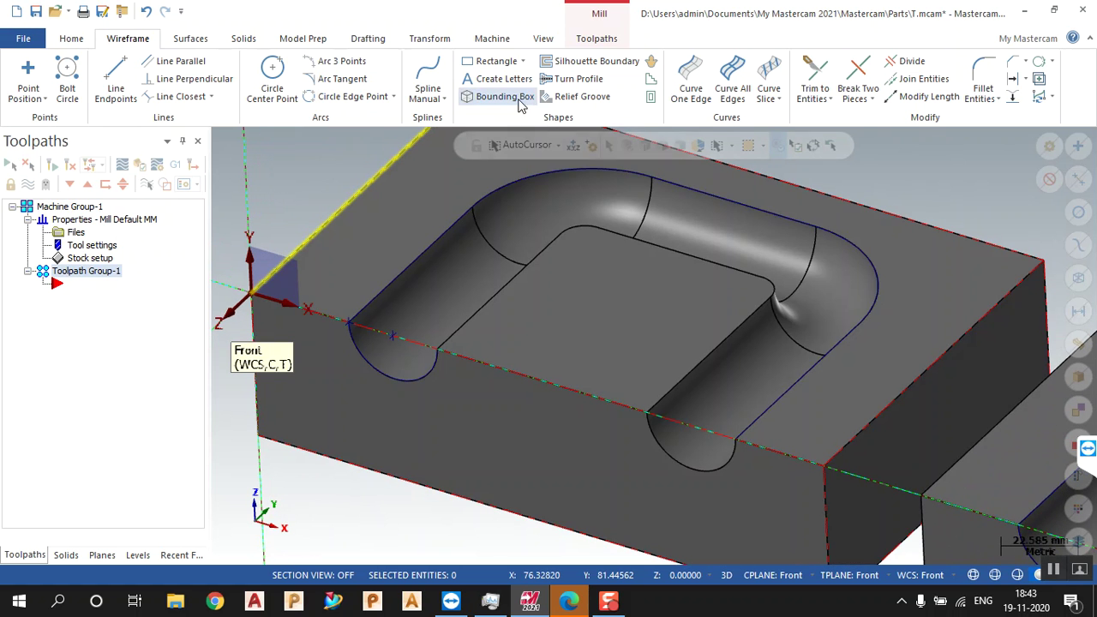
Start a Swept 2D toolpath and choose the first block's front groove arc as a single-entity across contour
click(589, 44)
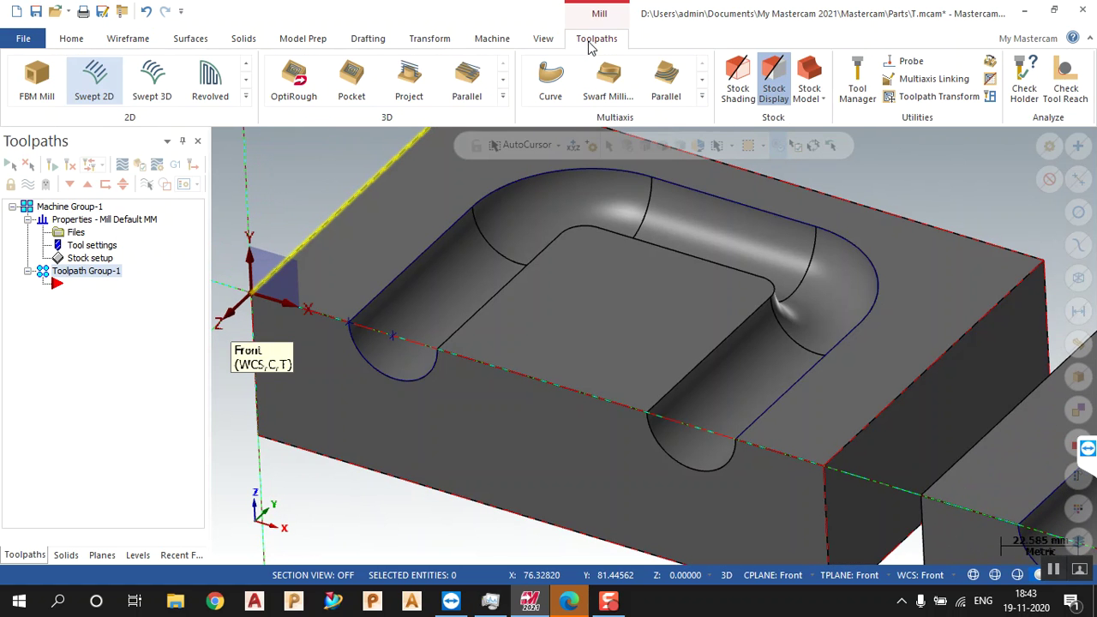
click(105, 92)
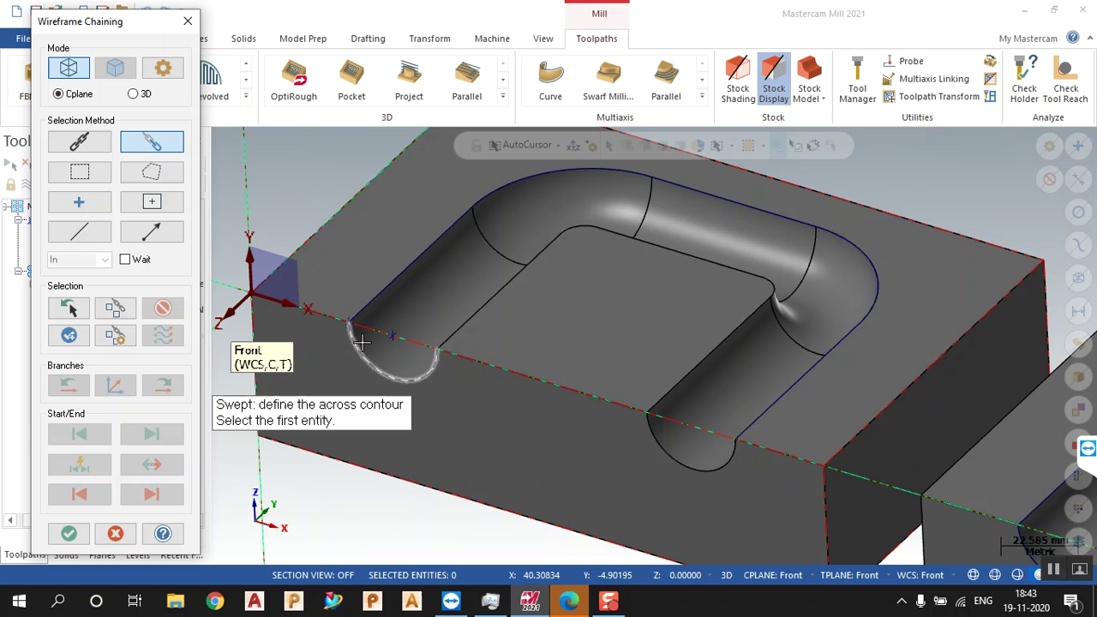
click(79, 231)
click(356, 337)
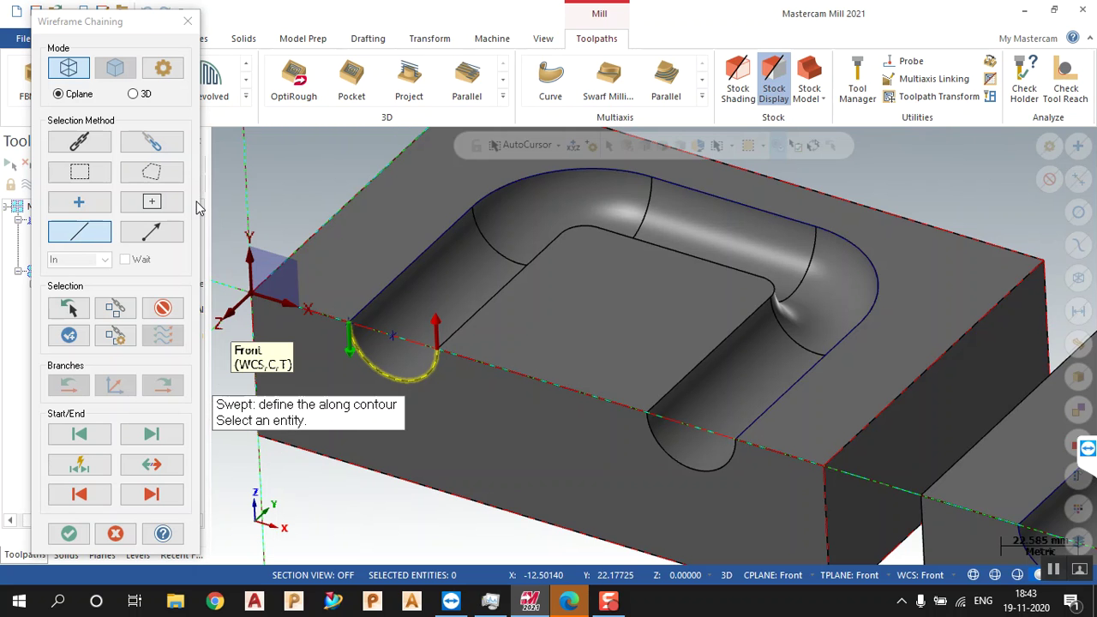
Switch the chaining method to partial and set the construction plane, tool plane and WCS to Top
click(151, 141)
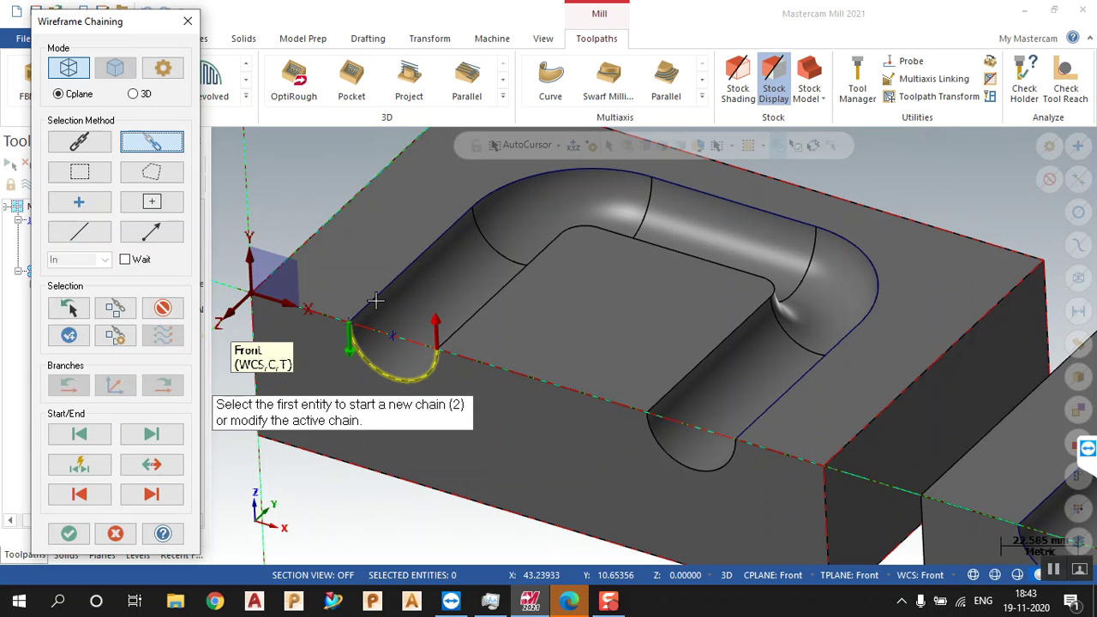
right_click(759, 572)
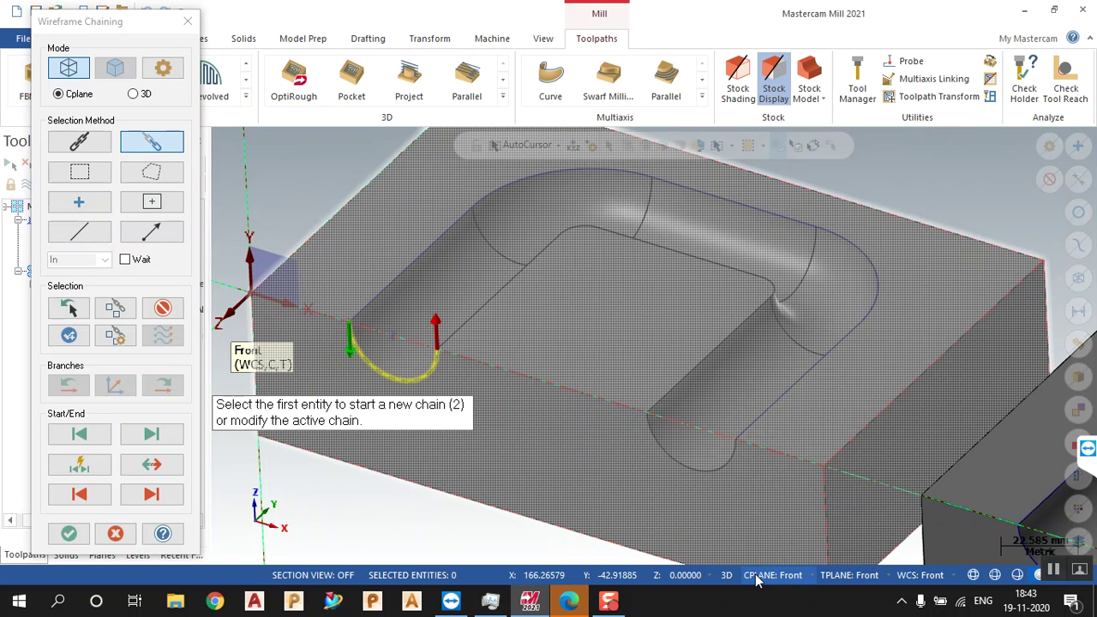
click(778, 411)
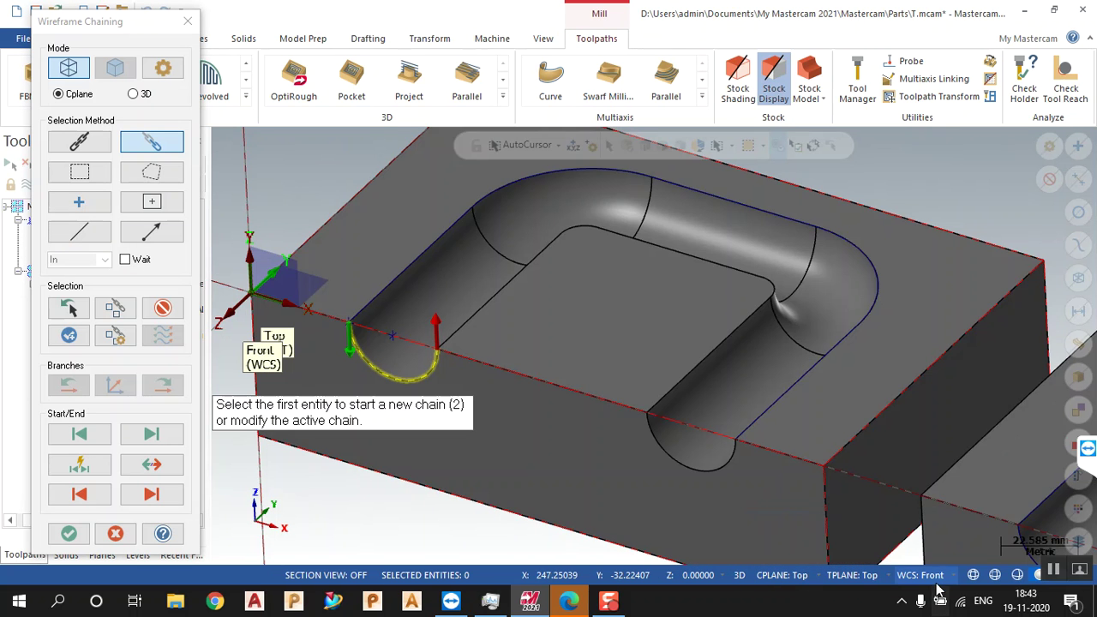
click(934, 579)
click(937, 410)
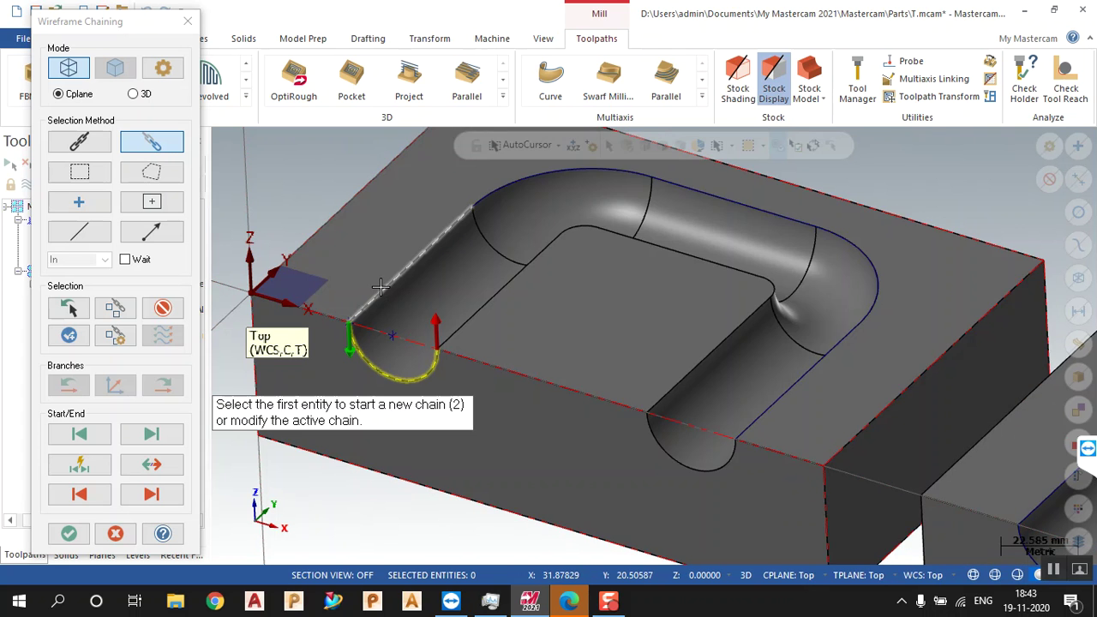
Chain the first block's outer top groove edge as the along contour and pick its meeting point with the front arc as the intersection point
click(382, 289)
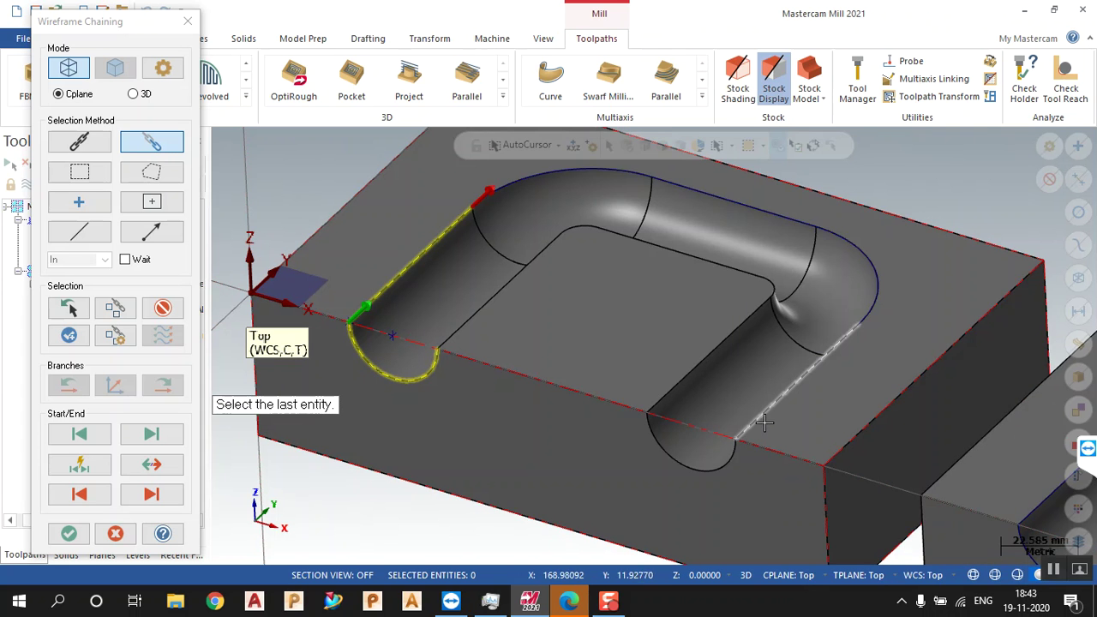
click(724, 451)
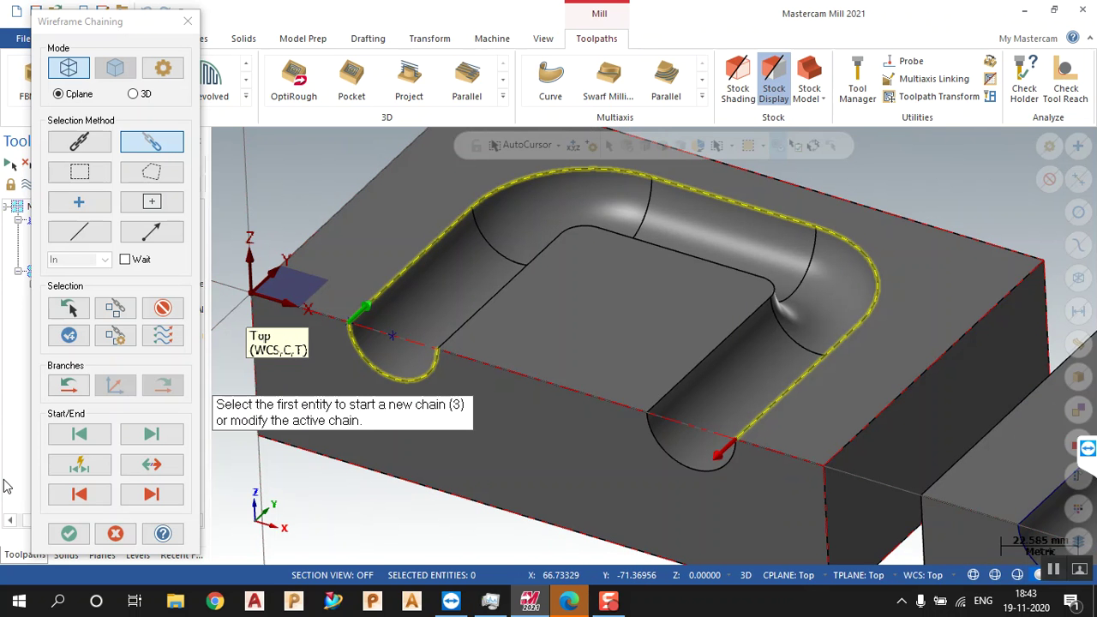
click(69, 533)
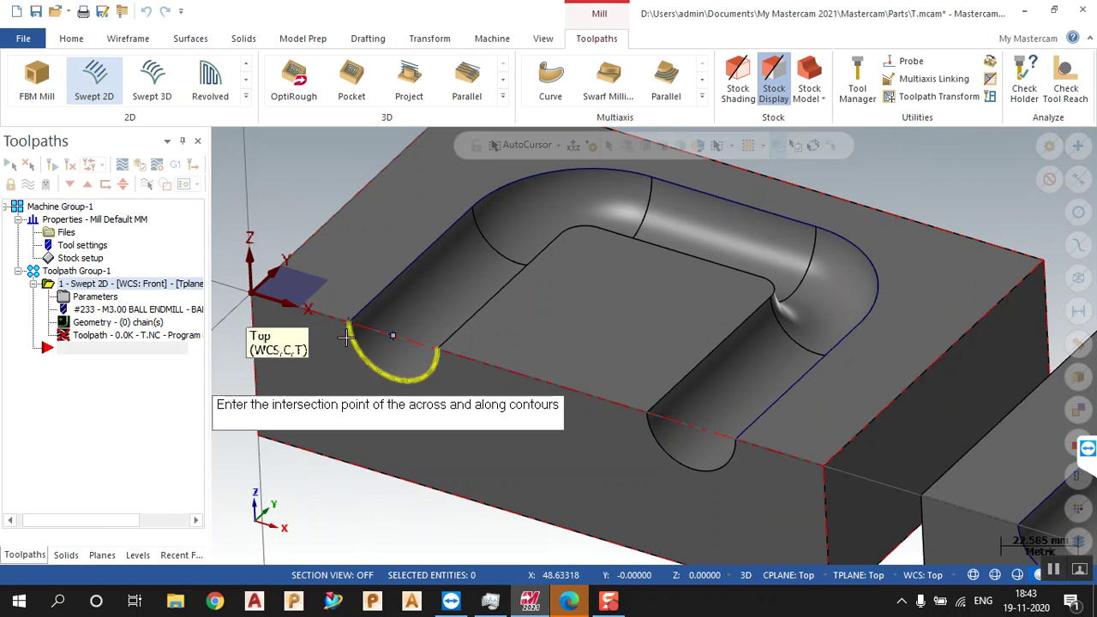
click(350, 322)
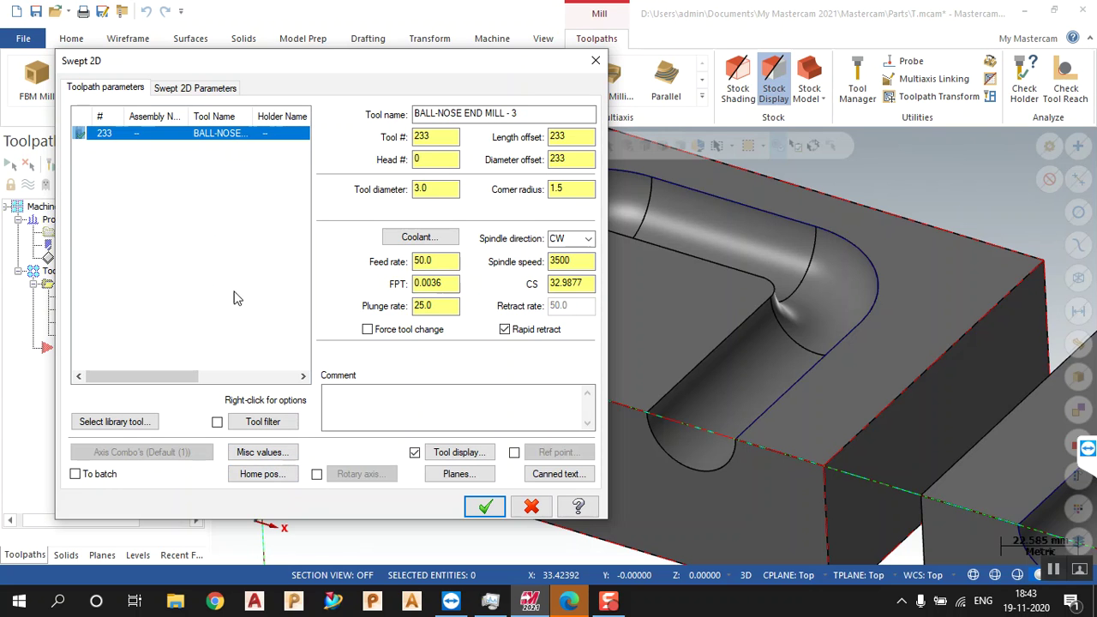
Generate the Swept 2D toolpath with the 3 mm ball-nose end mill and display the blocks in wireframe
click(215, 140)
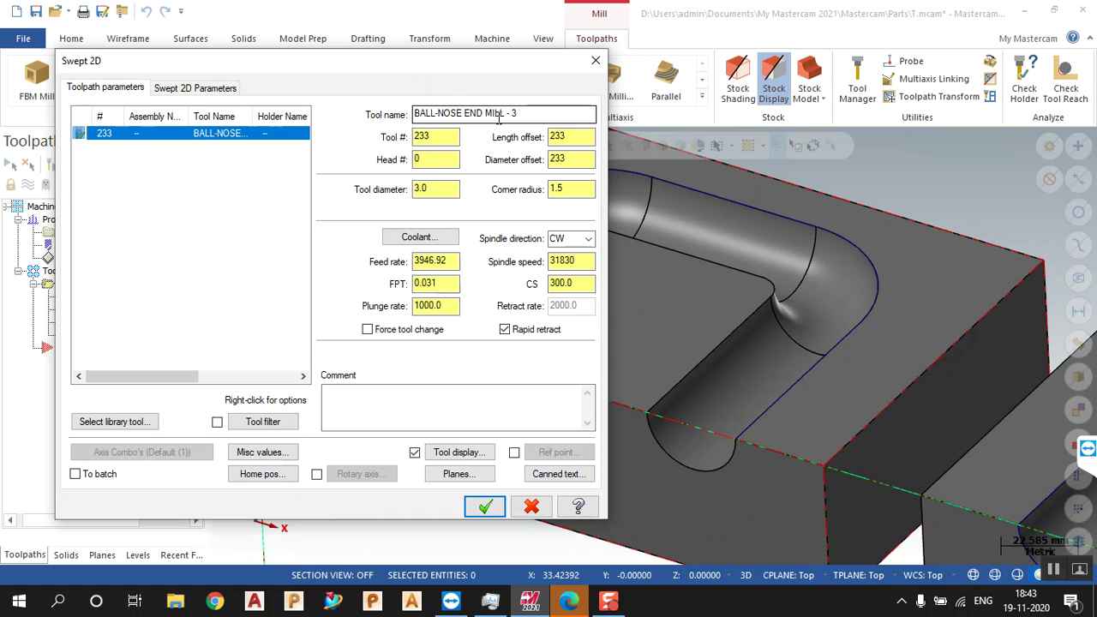
click(196, 90)
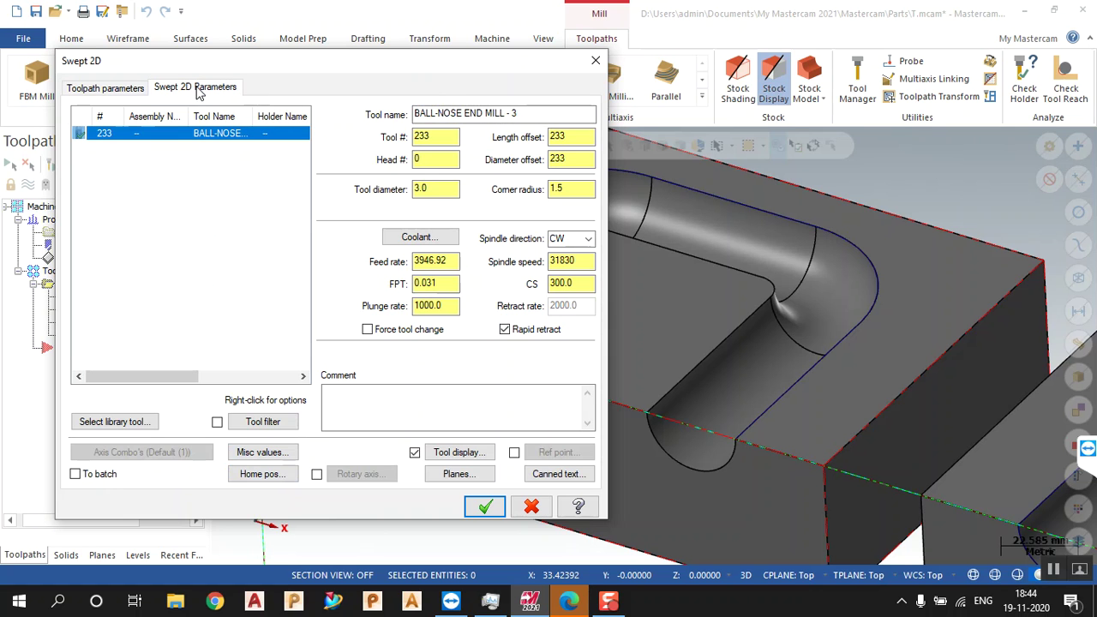
click(484, 507)
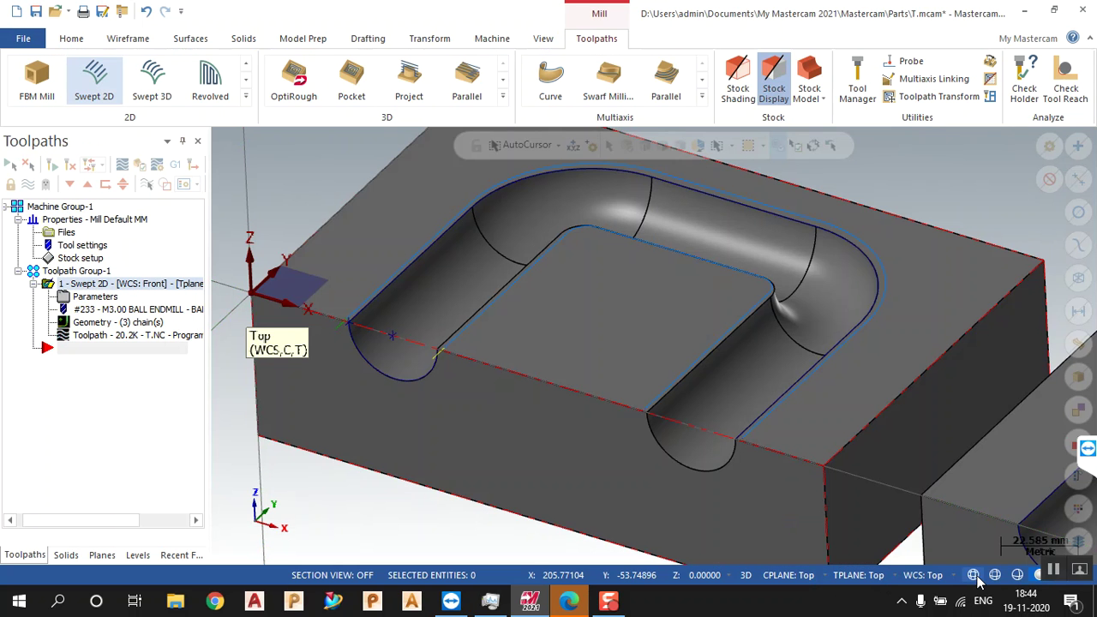
click(974, 576)
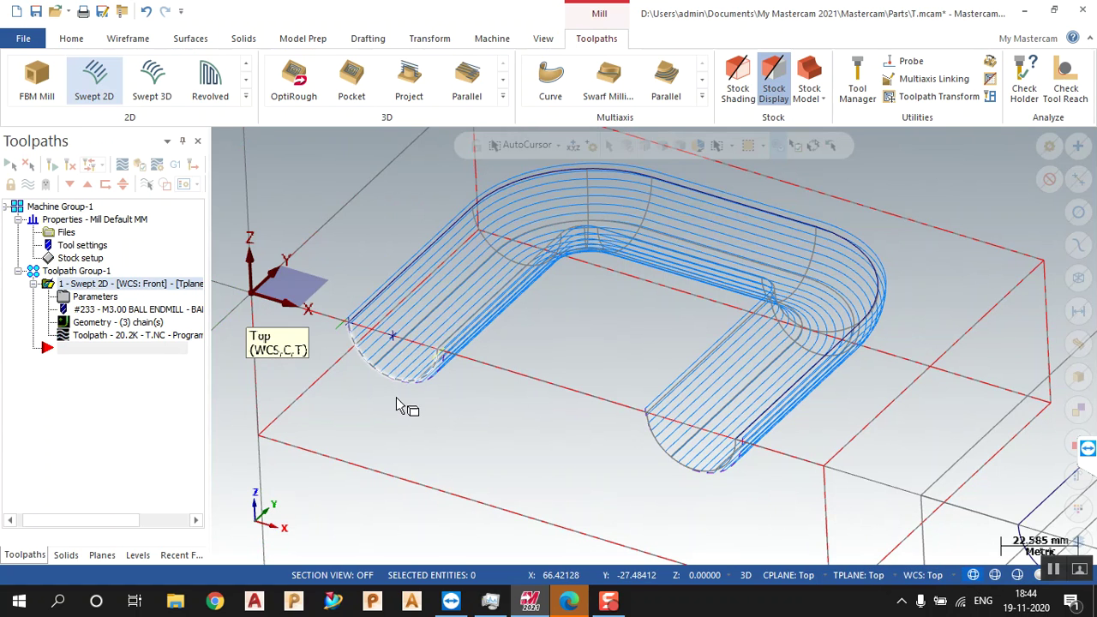
Set the Swept 2D across cutter compensation to Right, regenerate the toolpath and return the blocks to shaded display
click(97, 297)
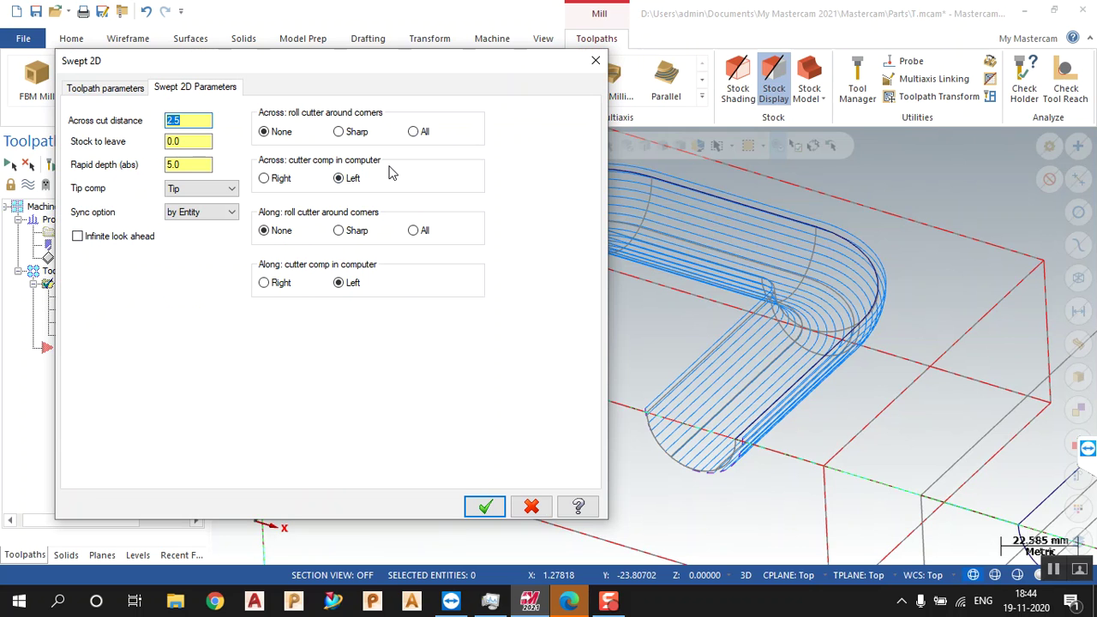
click(480, 507)
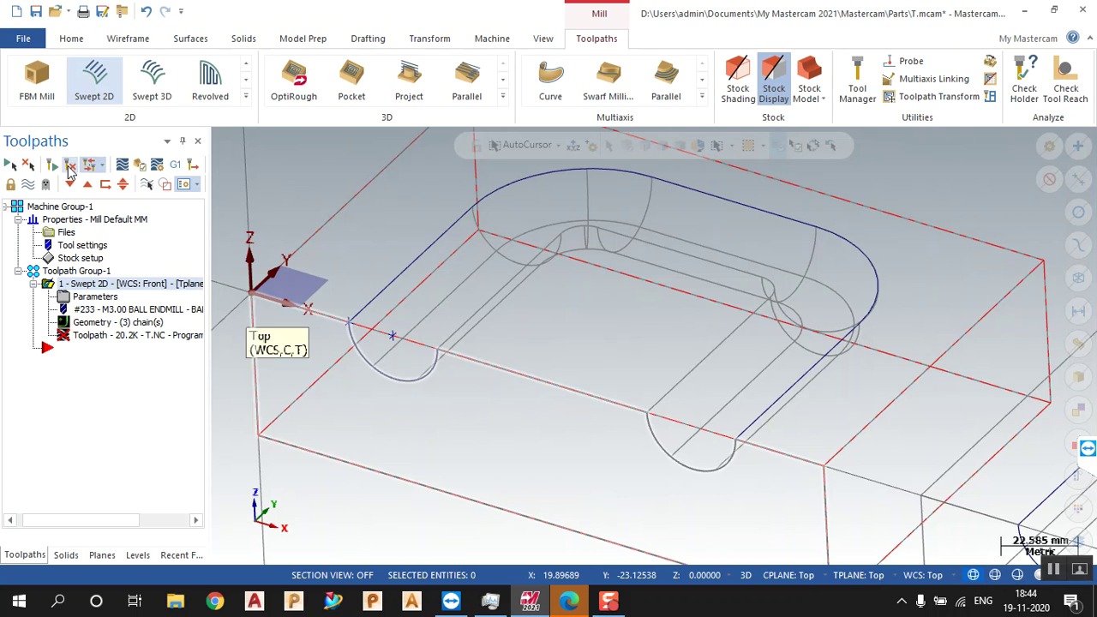
click(71, 167)
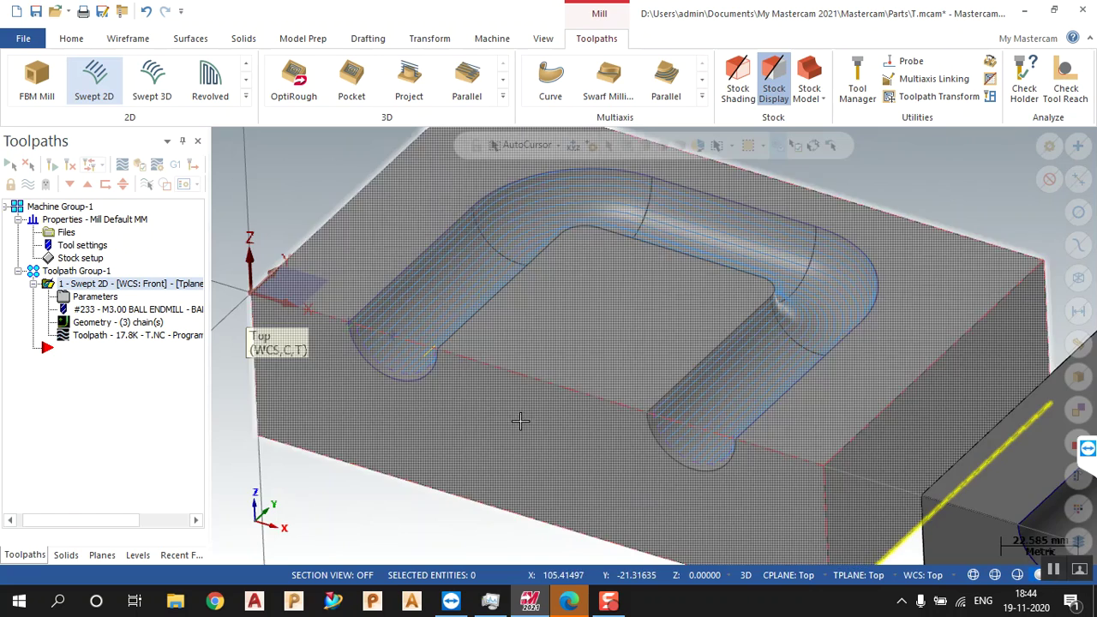
mouse_move(506, 416)
middle_down()
mouse_move(498, 443)
mouse_move(506, 420)
middle_up()
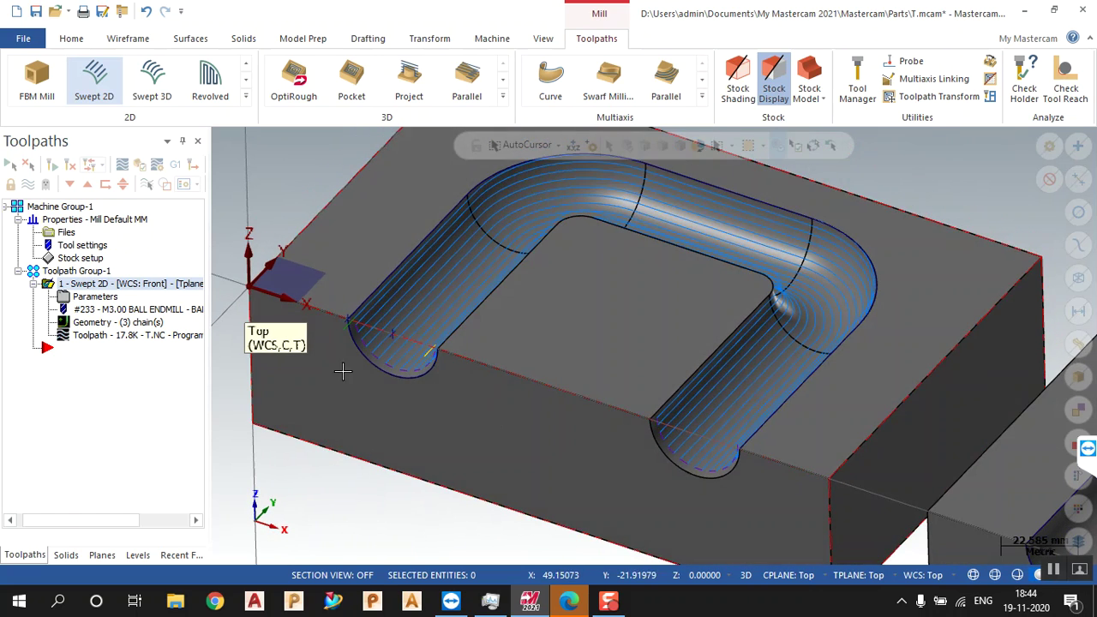
Reduce the Swept 2D across cut distance and open a backplot of the regenerated toolpath to check the tool's orientation
click(96, 296)
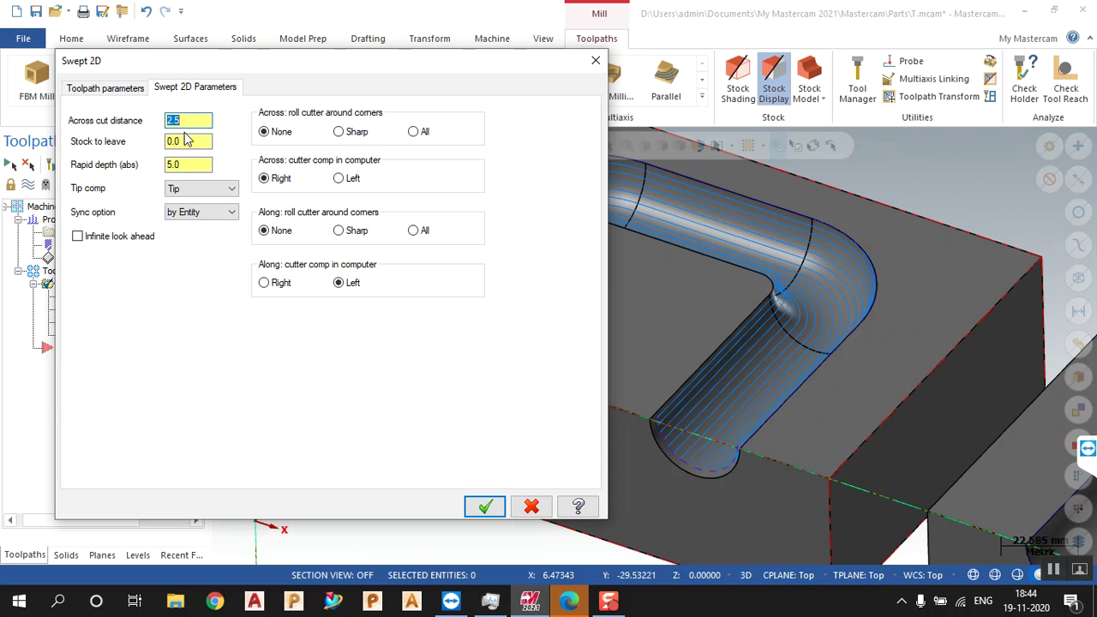
click(484, 505)
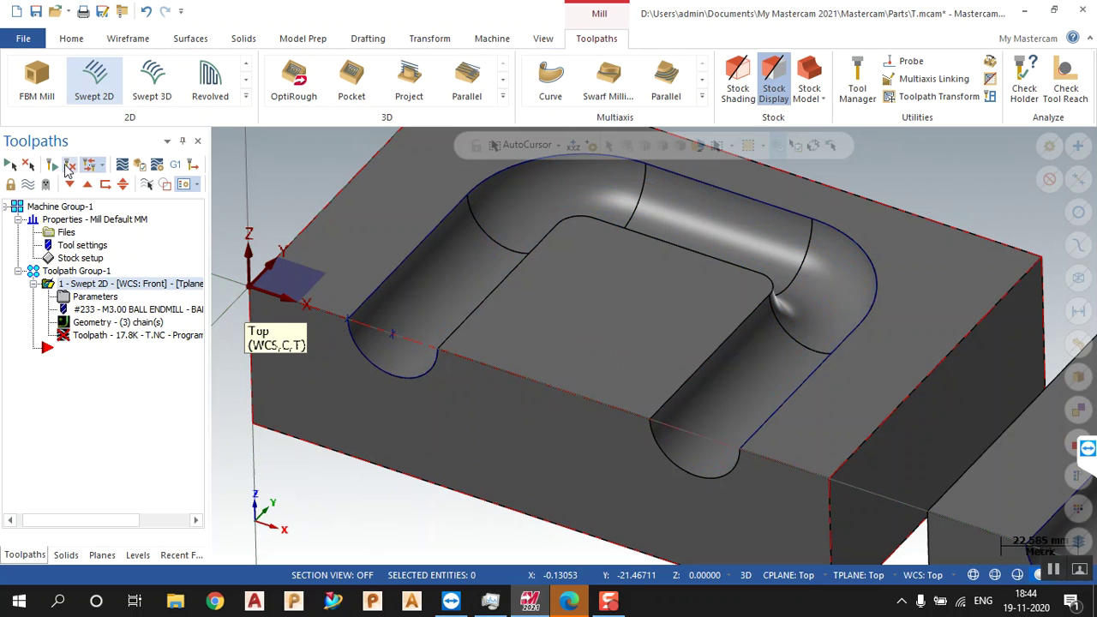
click(70, 166)
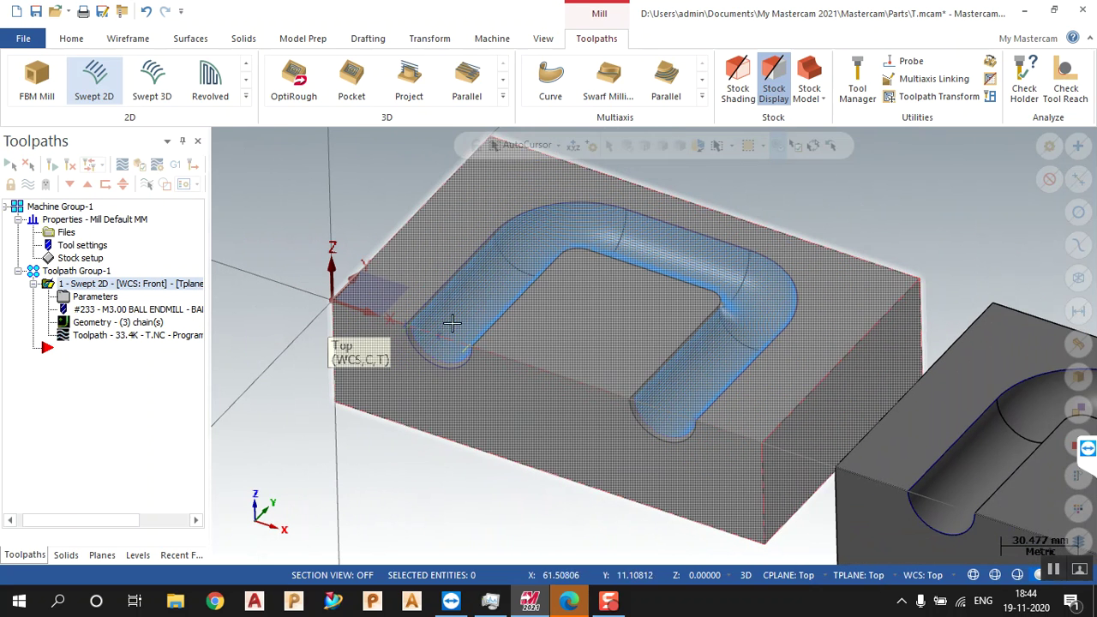
click(85, 339)
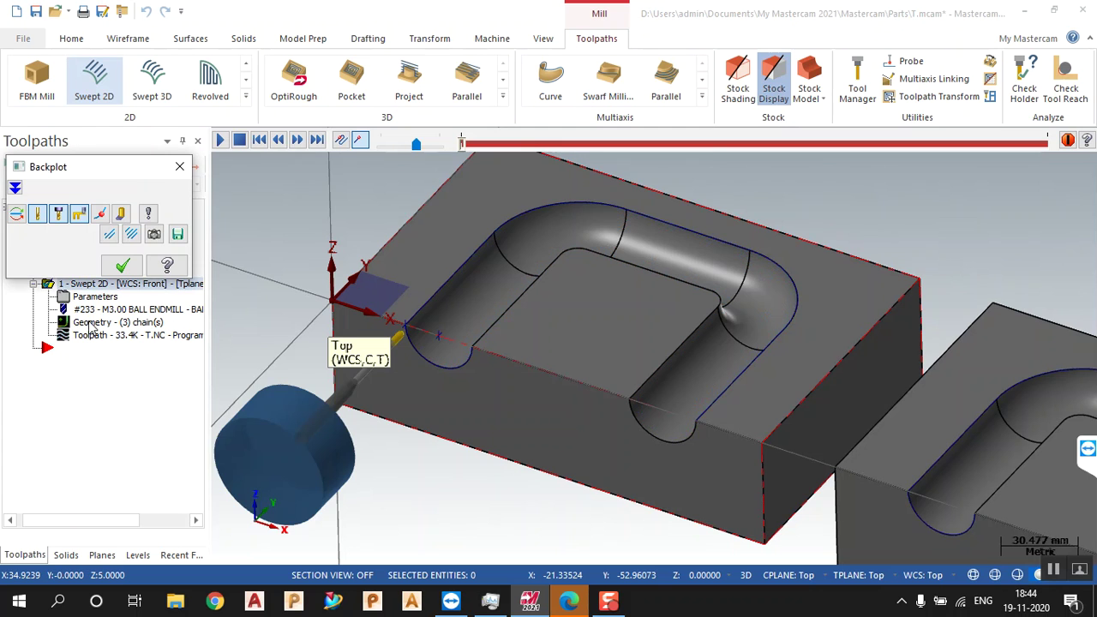
click(122, 264)
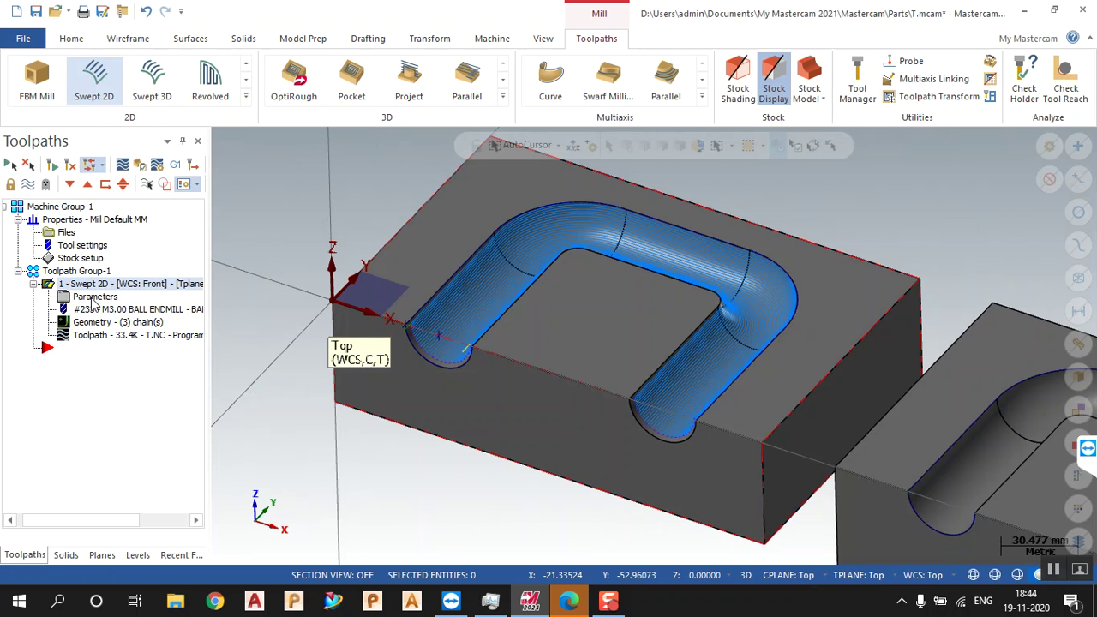
Set the Swept 2D toolpath's working coordinate system and tool plane to Top and regenerate the toolpath
click(92, 297)
click(125, 88)
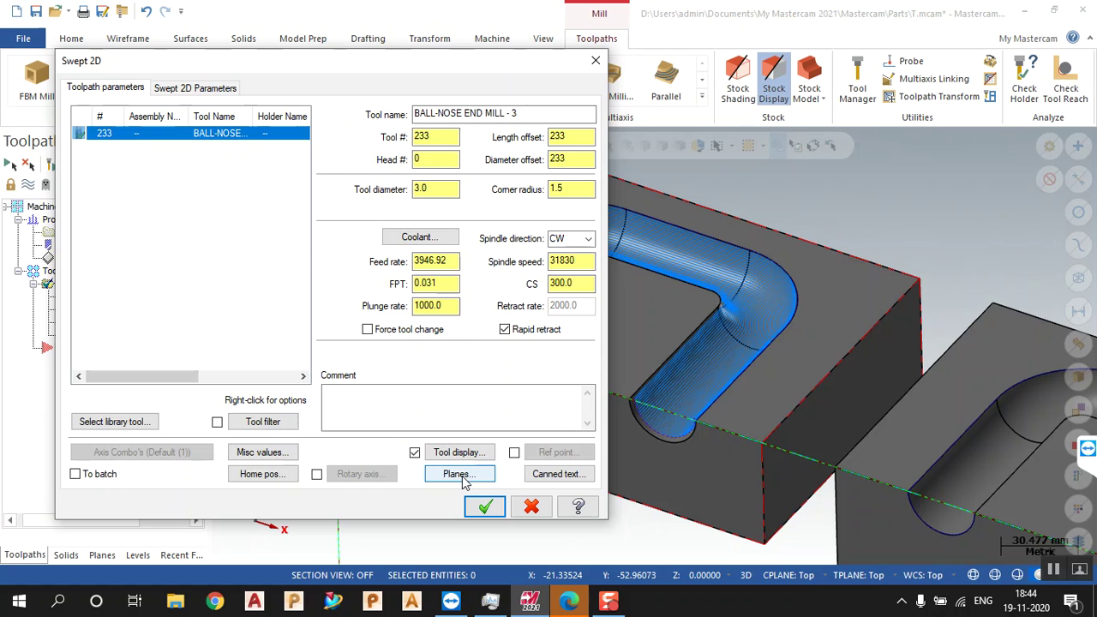
click(461, 480)
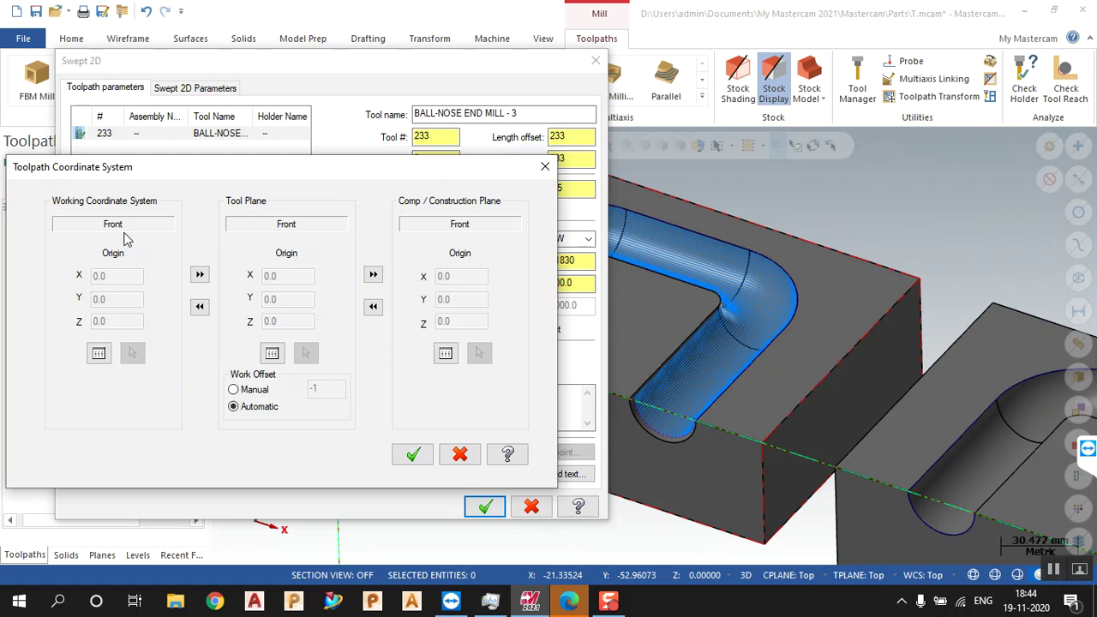
click(99, 354)
click(84, 235)
click(174, 367)
click(413, 454)
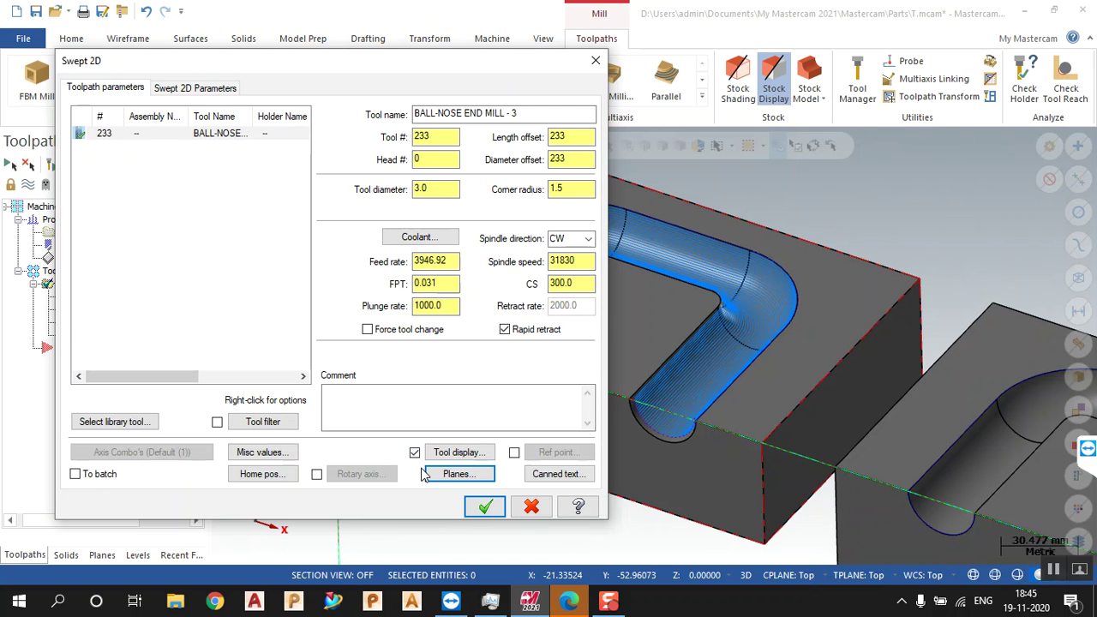
click(485, 507)
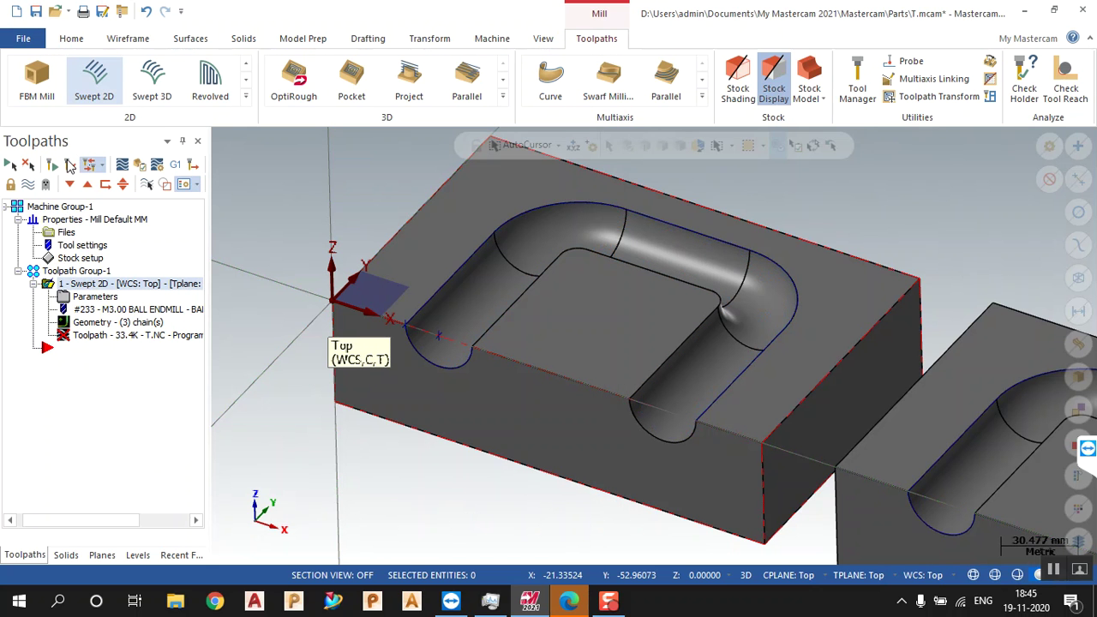
click(70, 165)
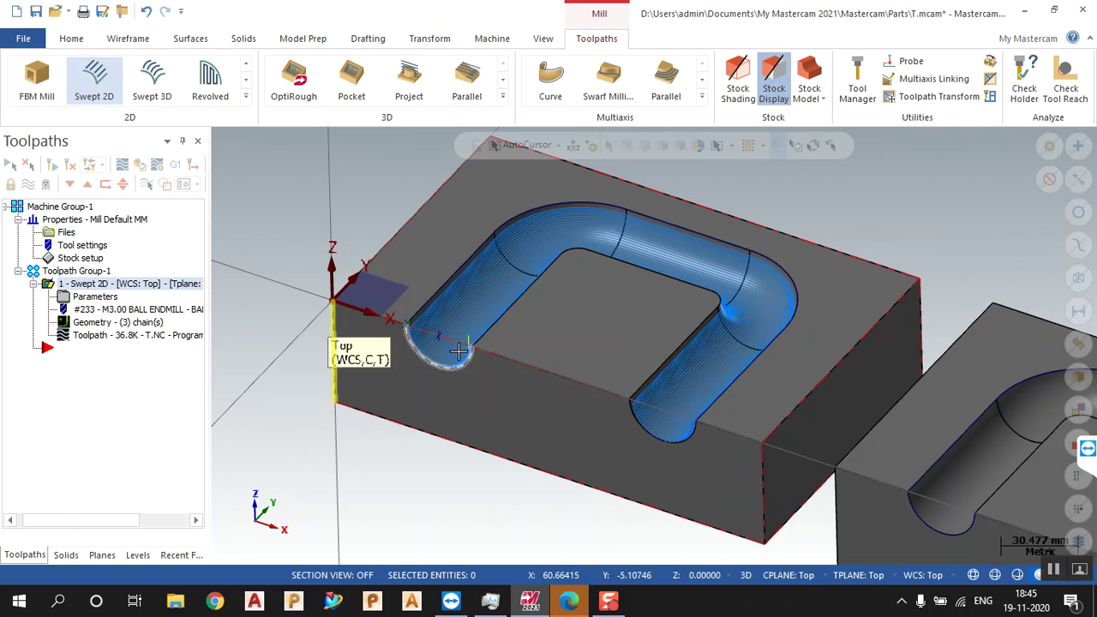
Play the Swept 2D backplot to check the tool's motion along the first block's groove
click(120, 336)
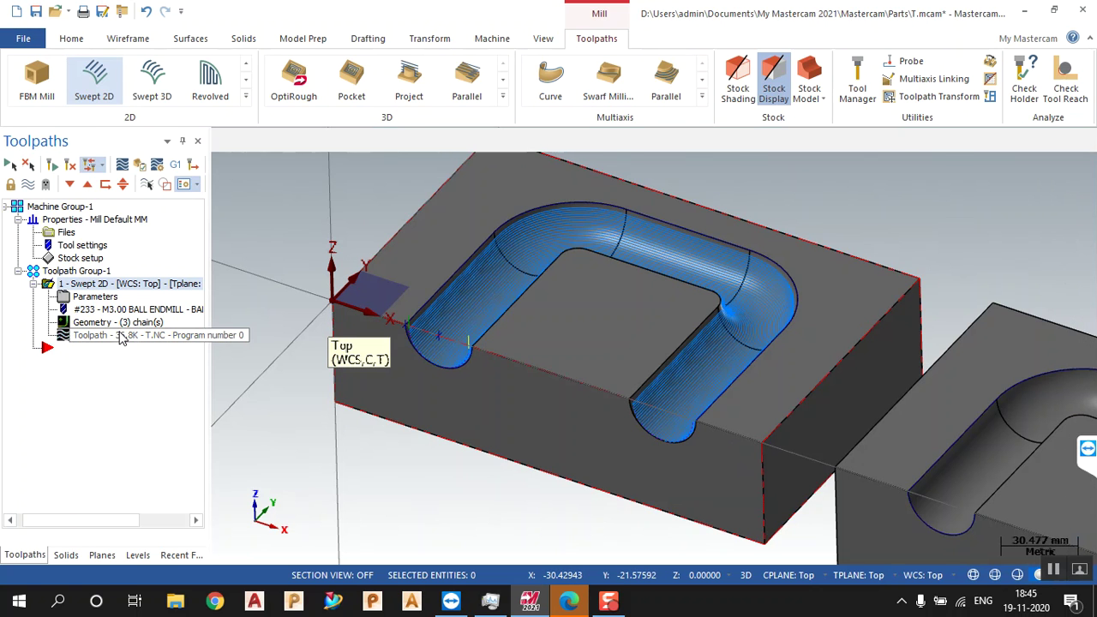
click(220, 139)
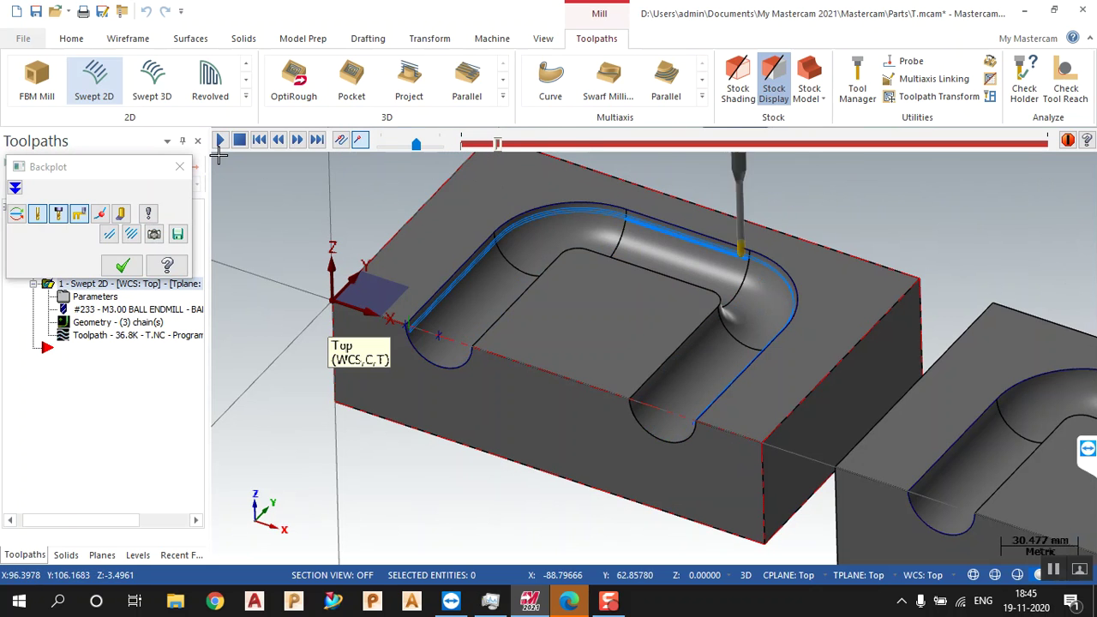
scroll(432, 454, down, 1)
scroll(432, 454, down, 1)
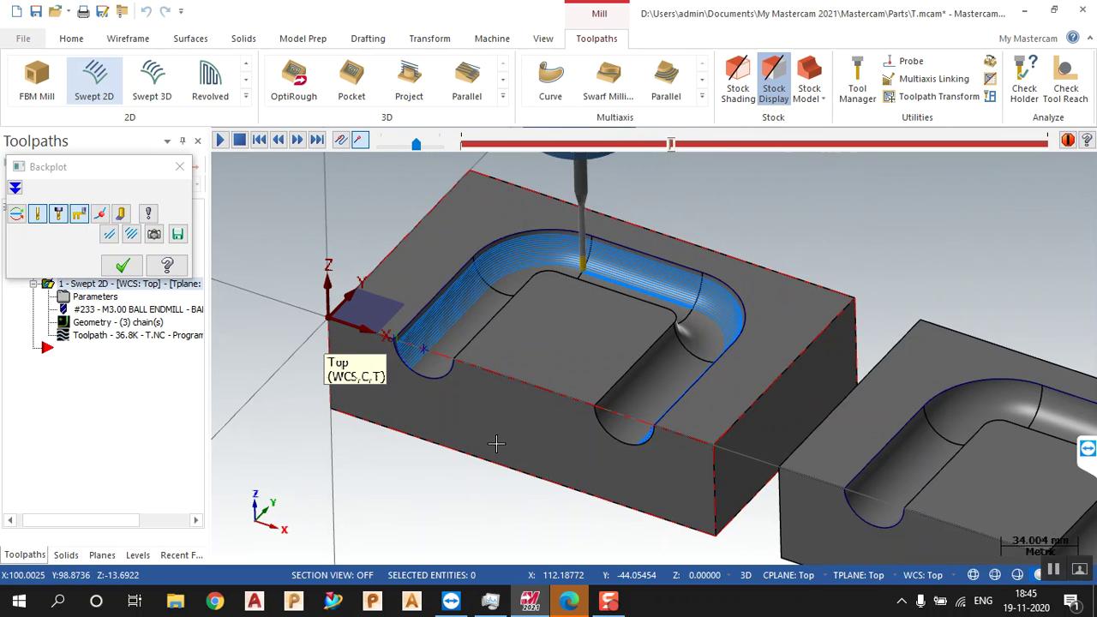
scroll(495, 441, down, 2)
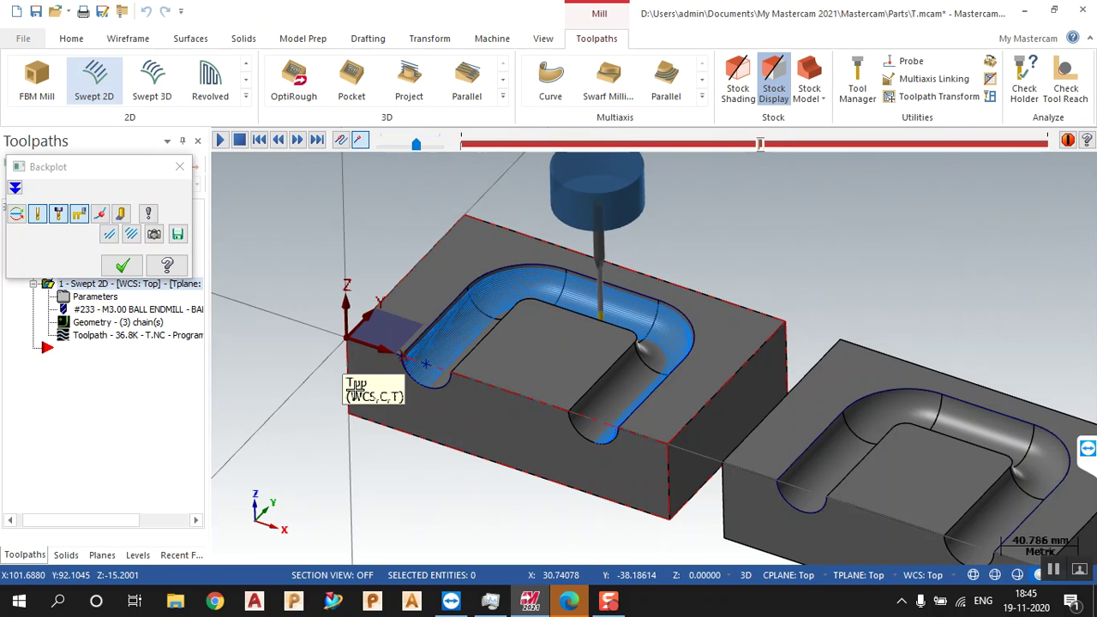
click(122, 266)
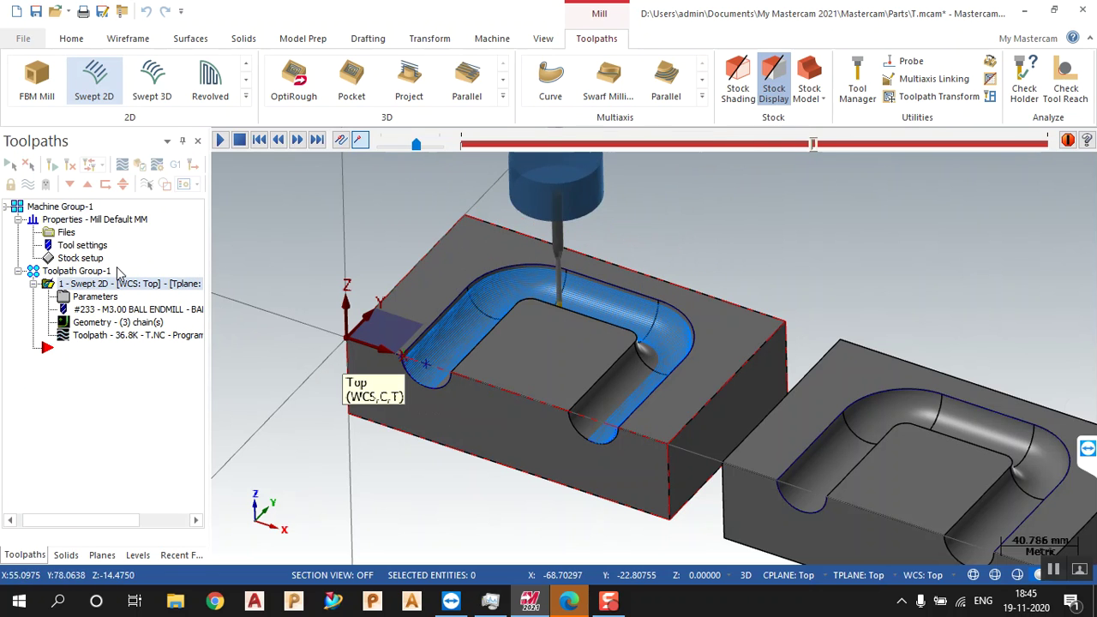
Bring the third block into view and inspect the curve at the rear corner of its groove's outer top edge
scroll(357, 307, down, 1)
scroll(357, 309, down, 5)
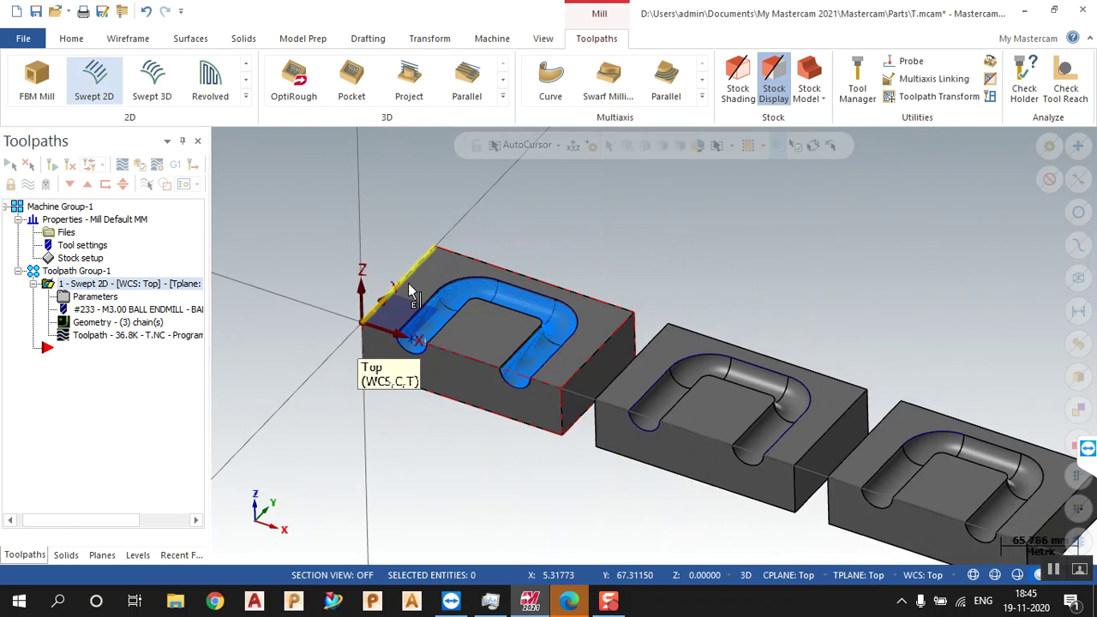
scroll(857, 450, up, 5)
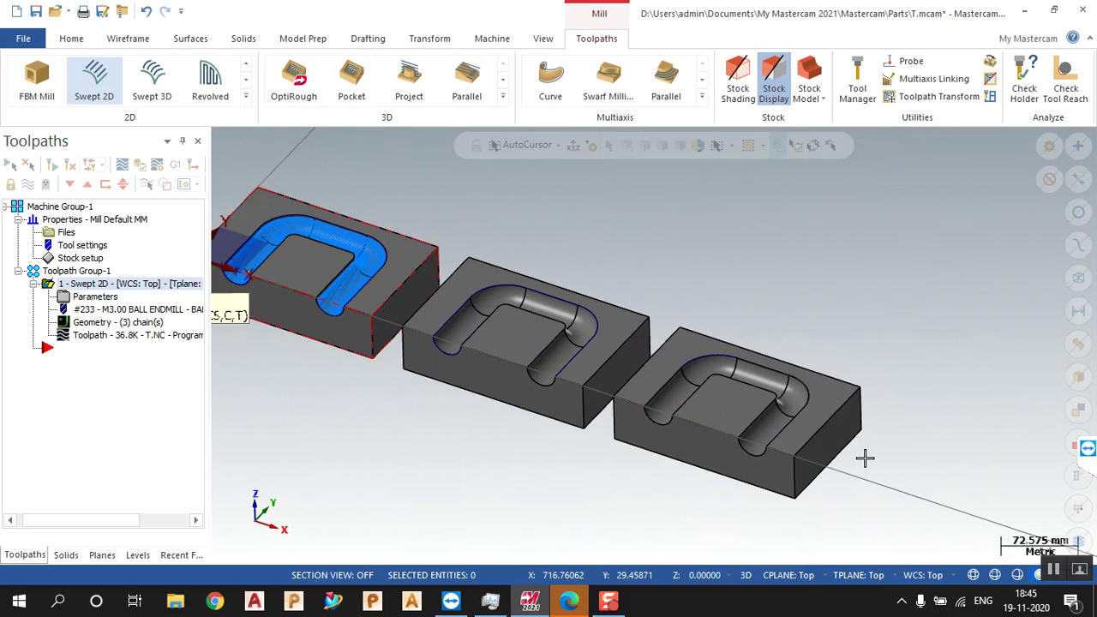
scroll(840, 441, up, 1)
click(631, 305)
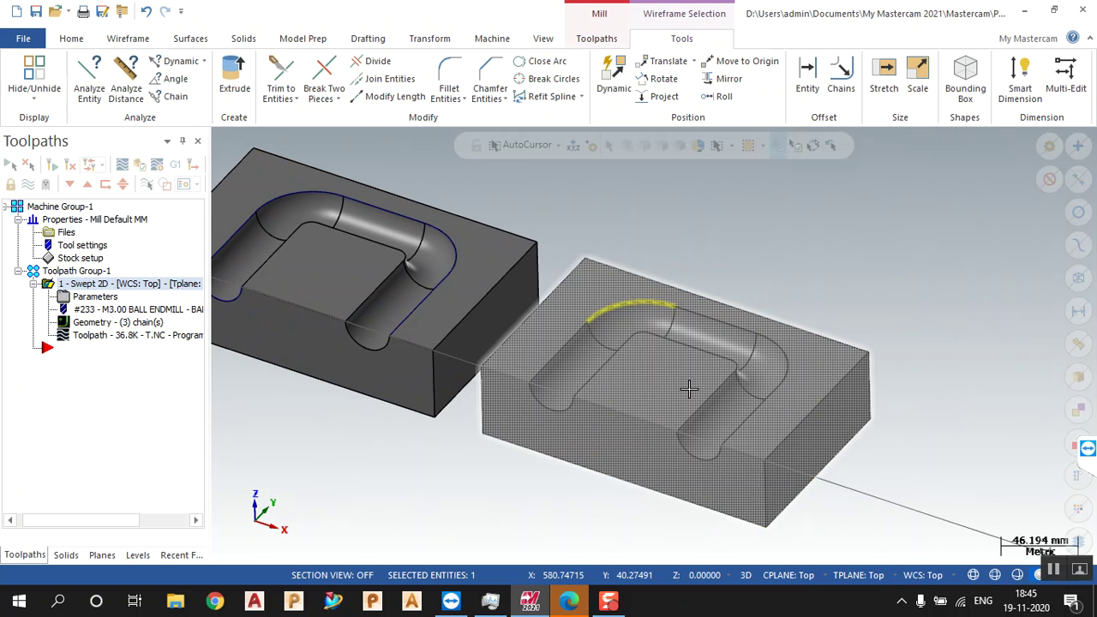
key(Escape)
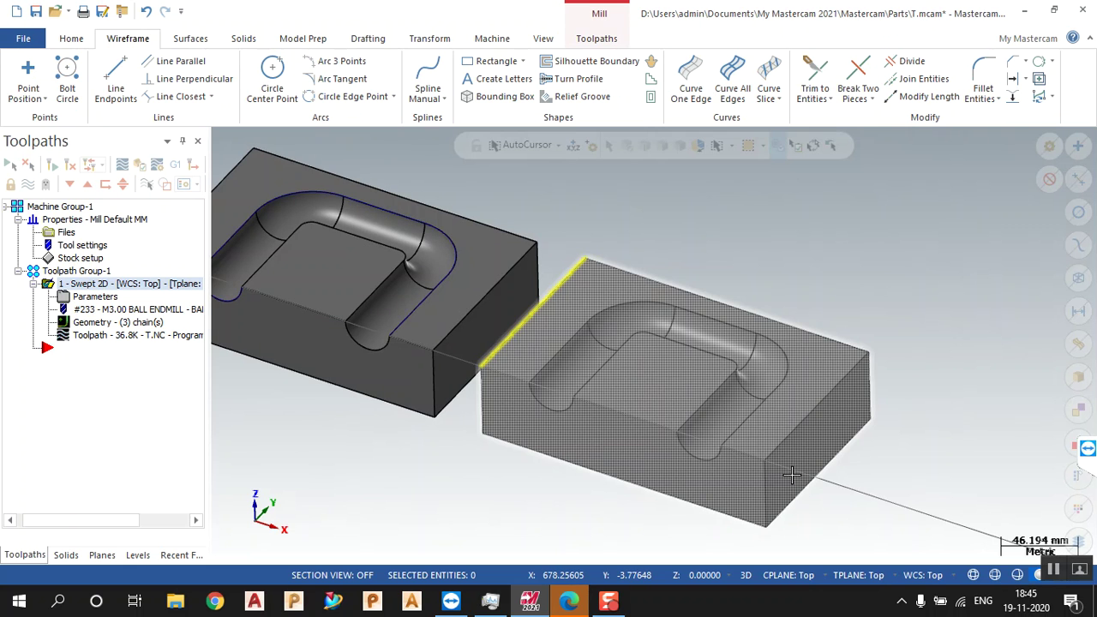
Copy the third block once along the X axis with the Dynamic transform, placing the new block beside it as the fourth in the row
scroll(736, 473, down, 3)
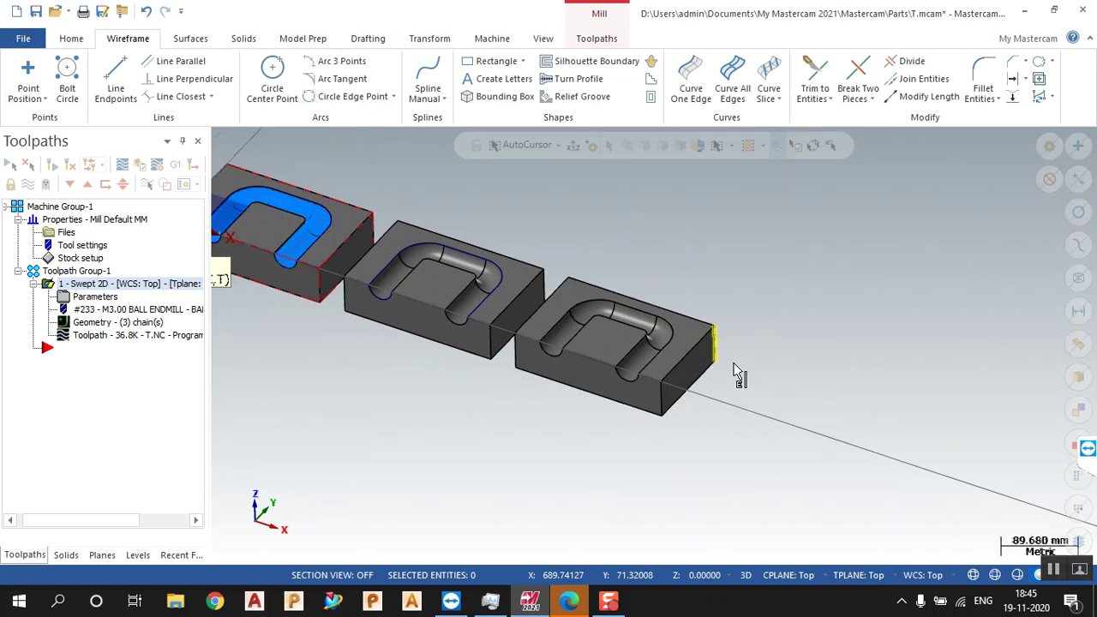
scroll(728, 364, up, 2)
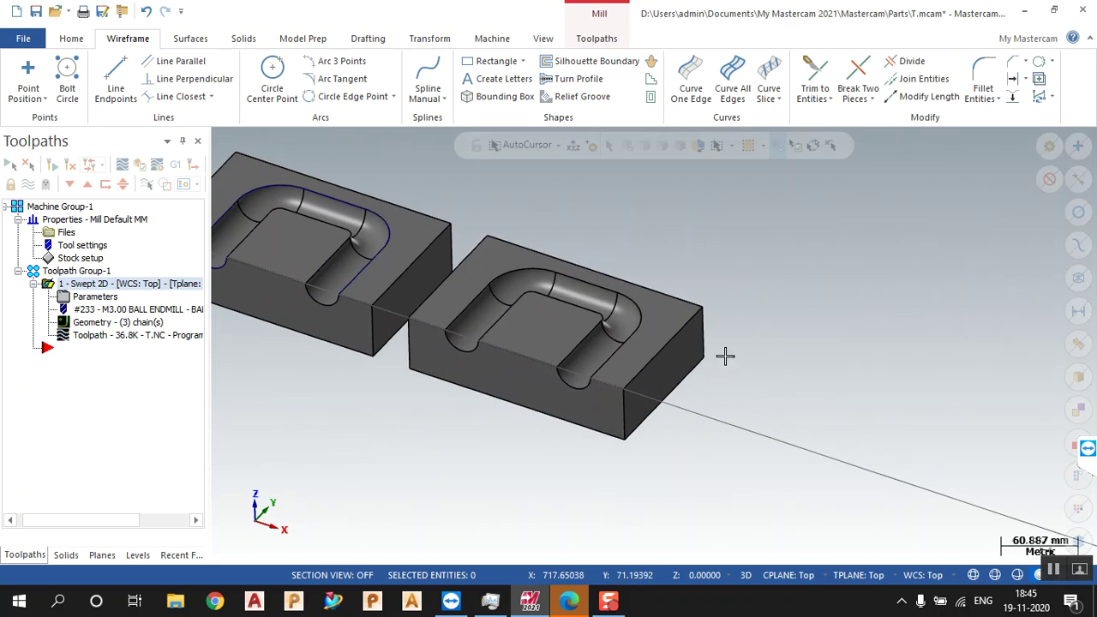
click(590, 41)
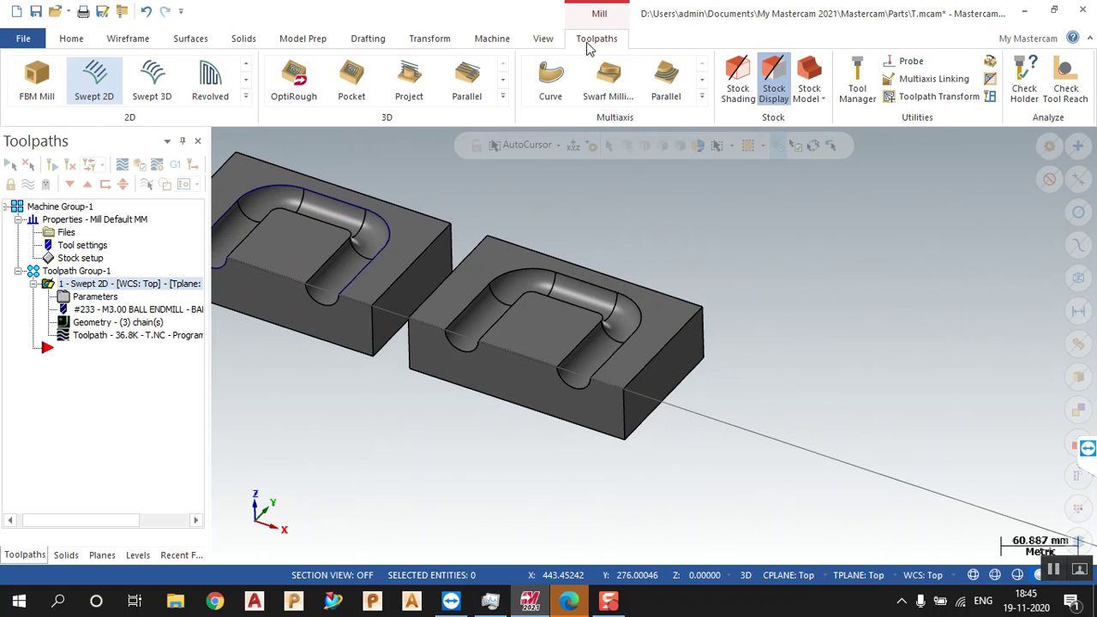
click(501, 43)
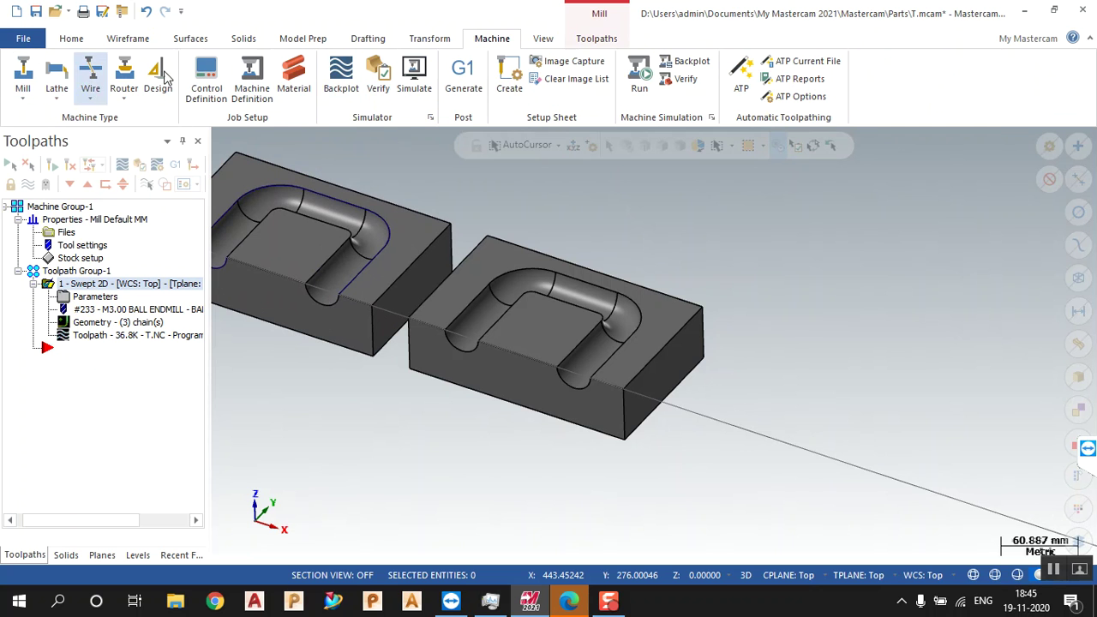
click(426, 45)
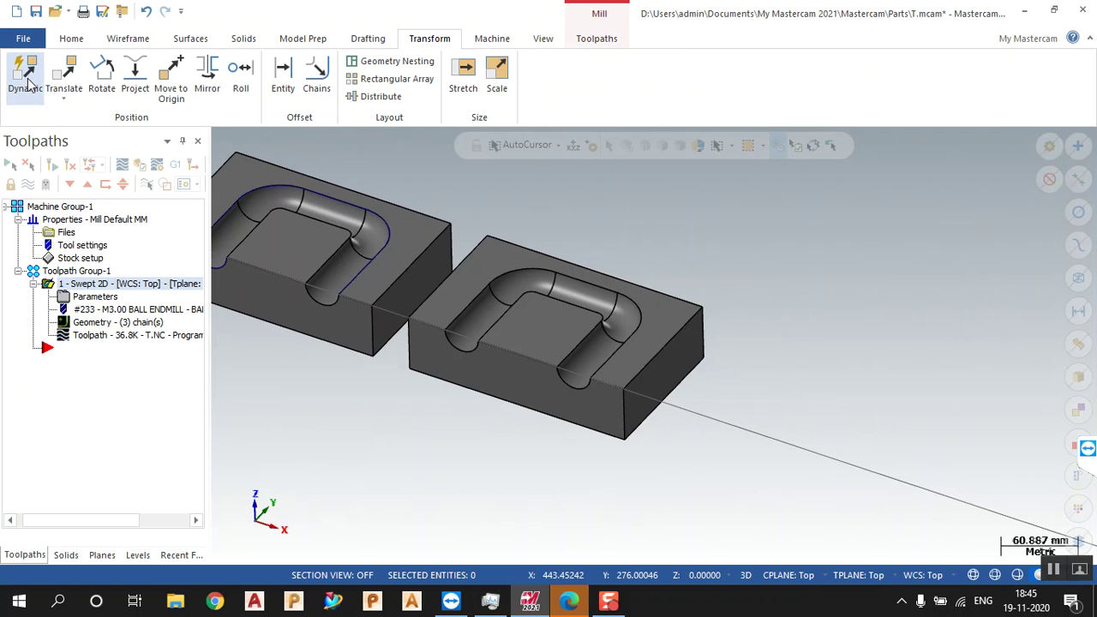
click(553, 258)
click(586, 181)
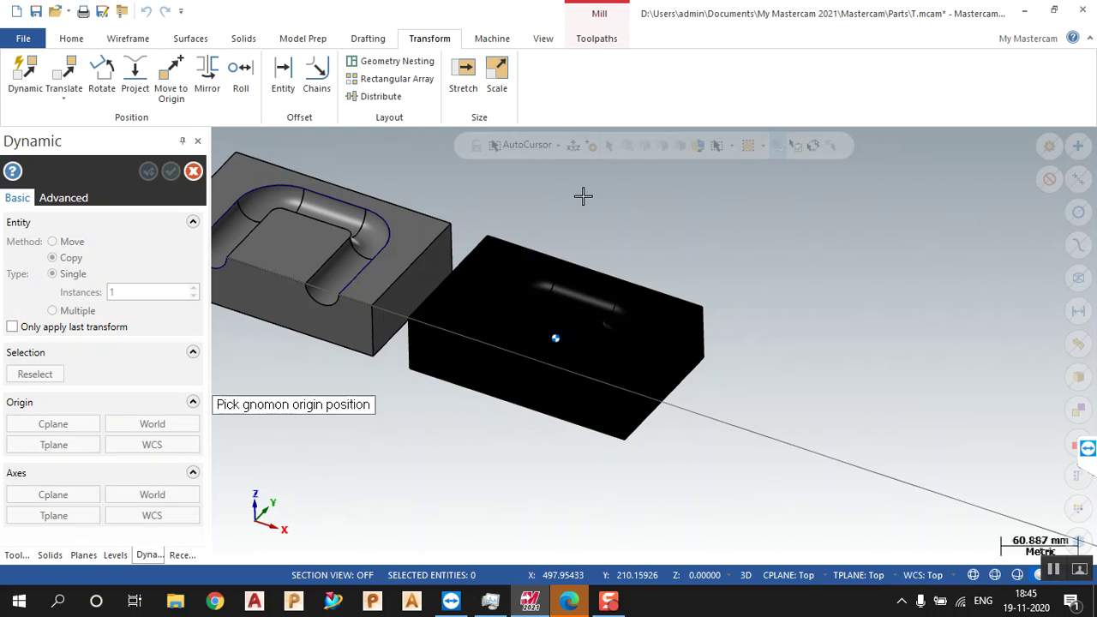
click(701, 307)
click(739, 322)
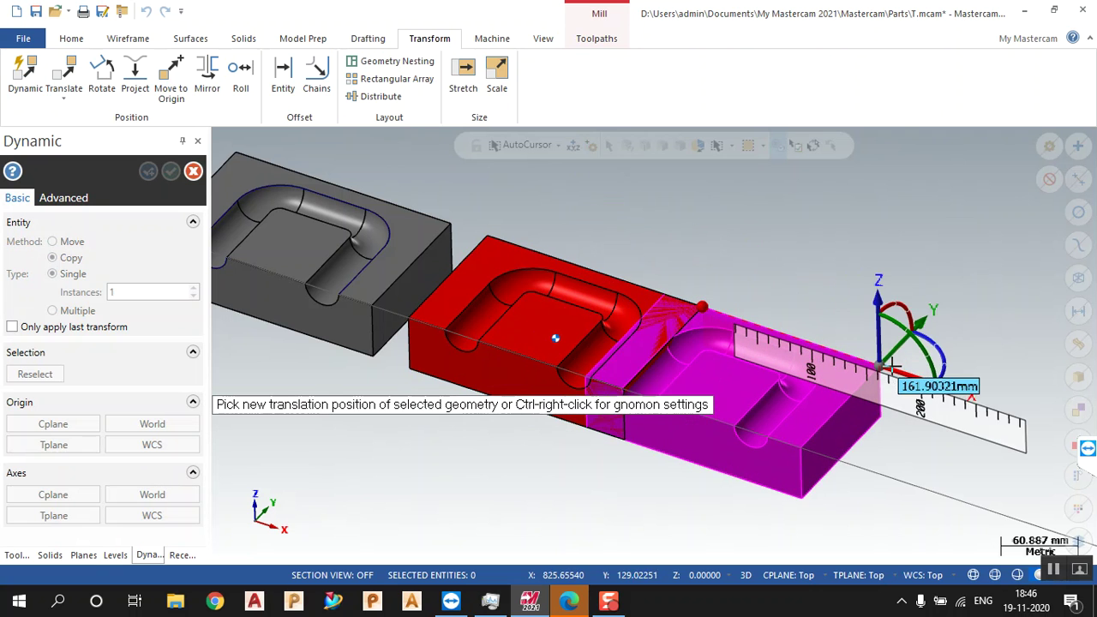
click(555, 339)
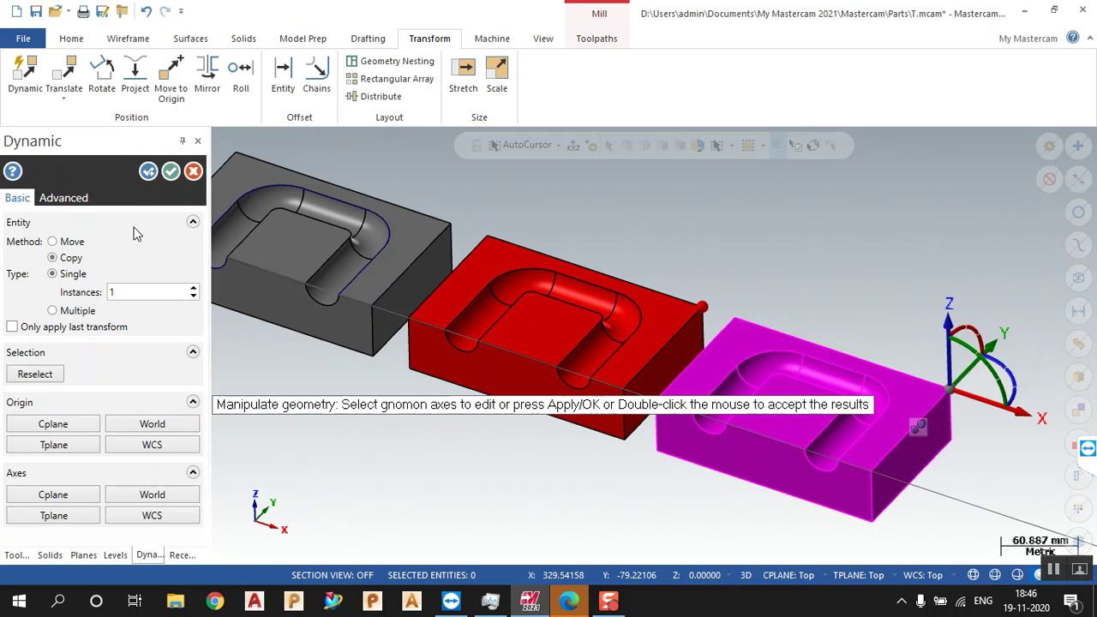
click(171, 172)
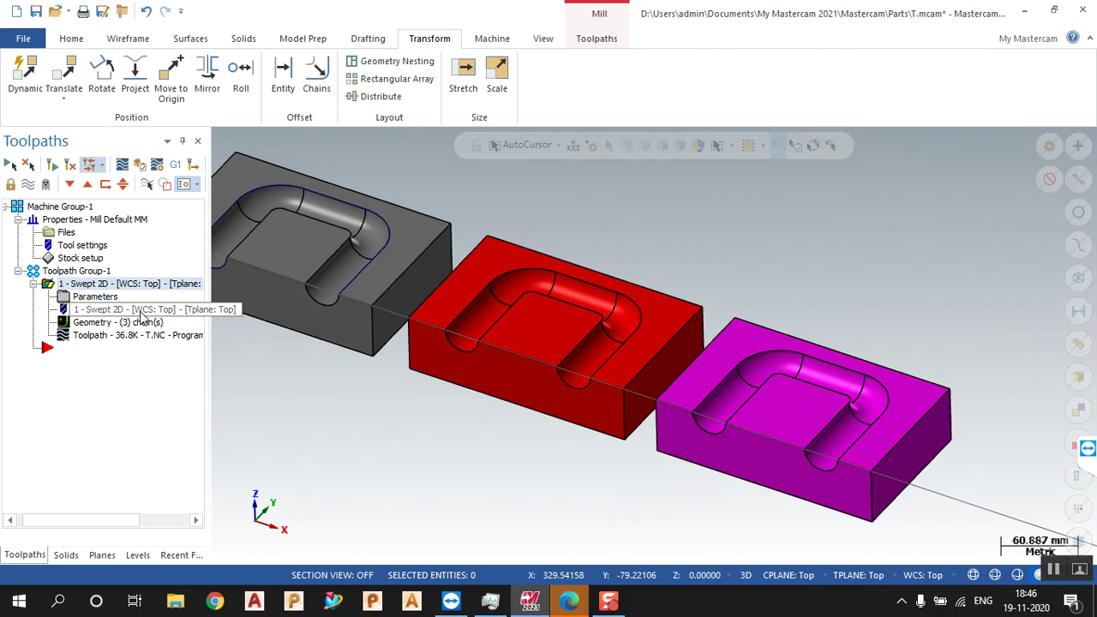
Clear the transform colors from the original and copied blocks
scroll(1039, 334, down, 3)
scroll(999, 363, up, 1)
scroll(730, 384, down, 2)
scroll(448, 309, up, 1)
scroll(575, 379, up, 3)
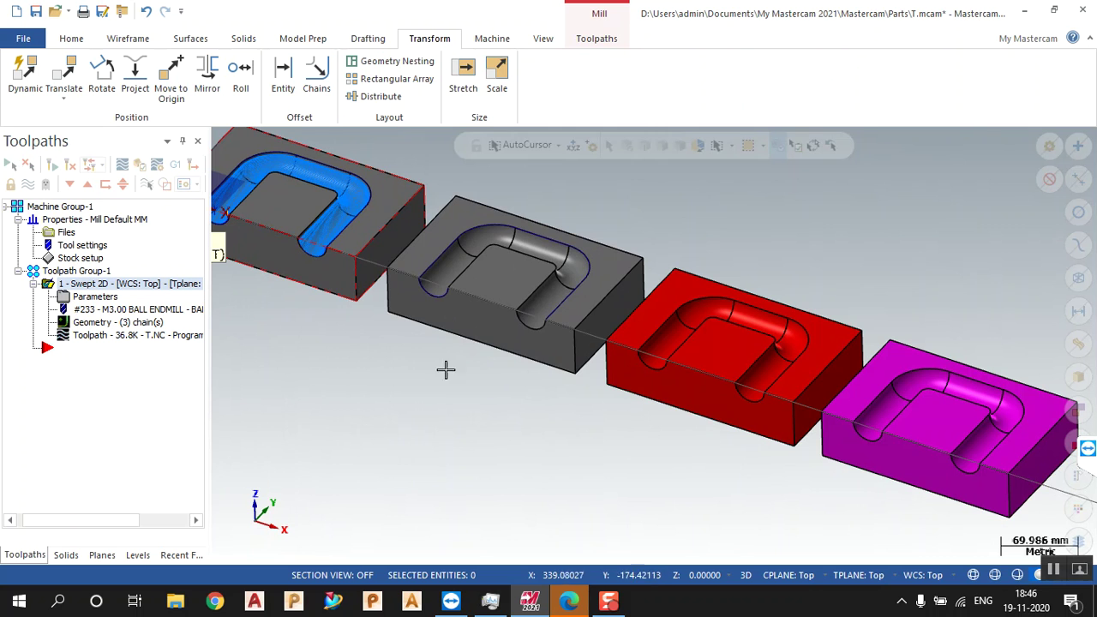
right_click(706, 190)
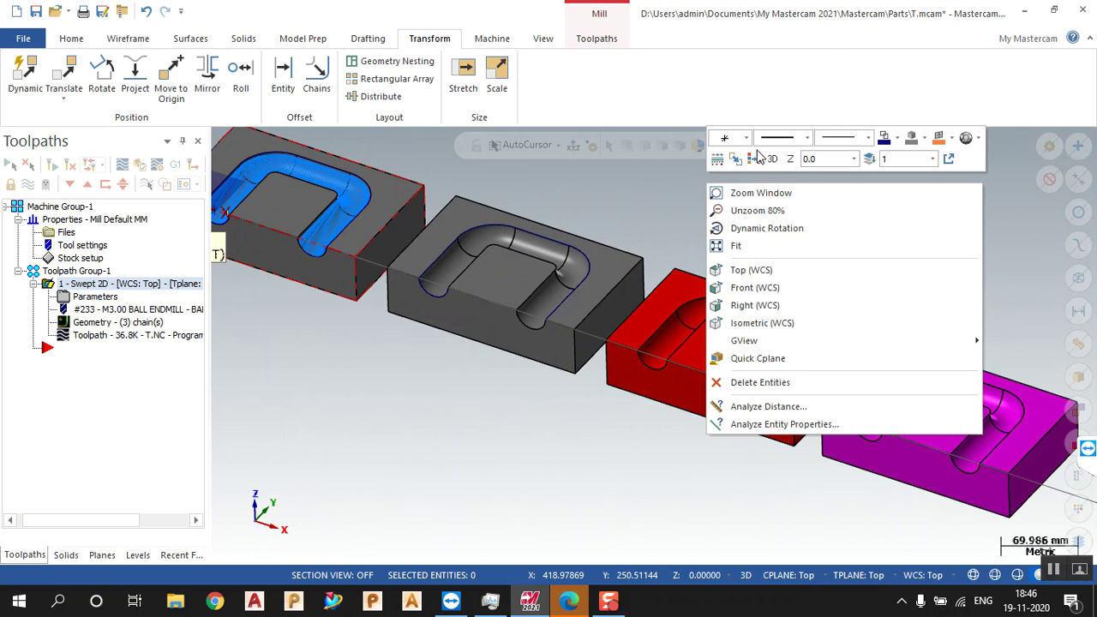
click(751, 156)
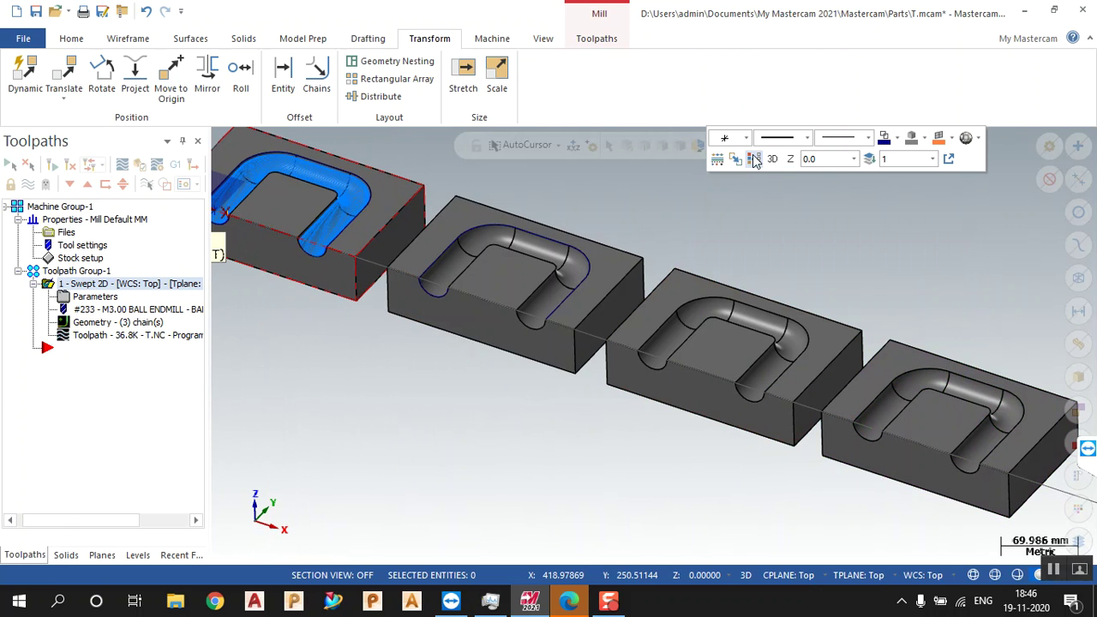
Display the solid blocks with the Material appearance and deselect the third block
click(709, 396)
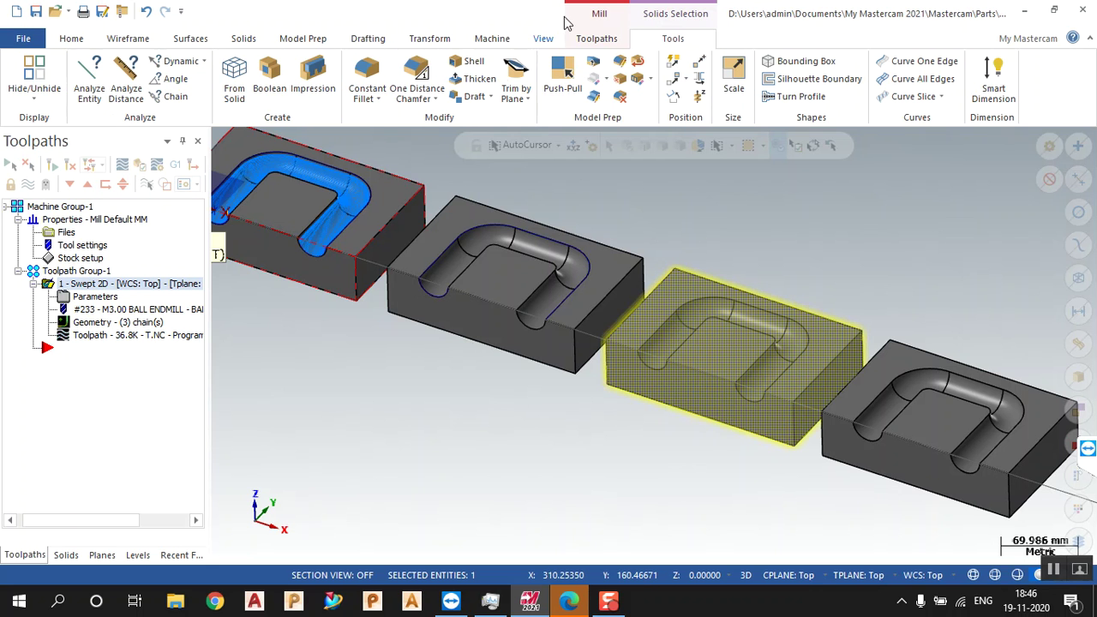
click(543, 40)
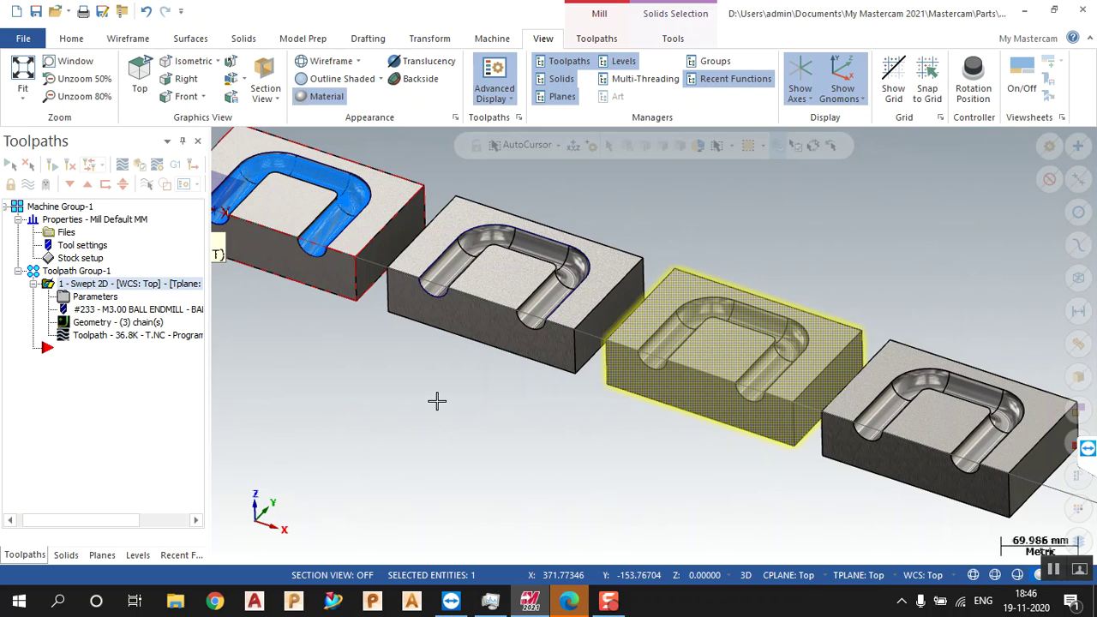
click(349, 423)
Examine the grooves along the row of four blocks in the Material appearance, focusing on the second and third blocks
mouse_move(413, 443)
middle_down()
mouse_move(389, 460)
mouse_move(408, 437)
middle_up()
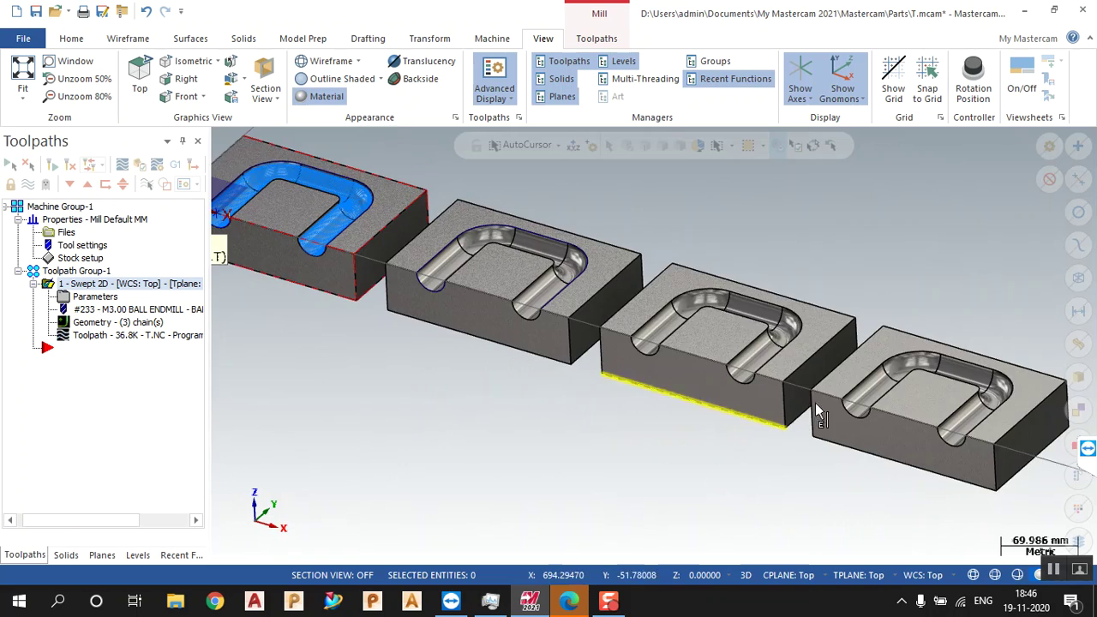
scroll(795, 414, up, 5)
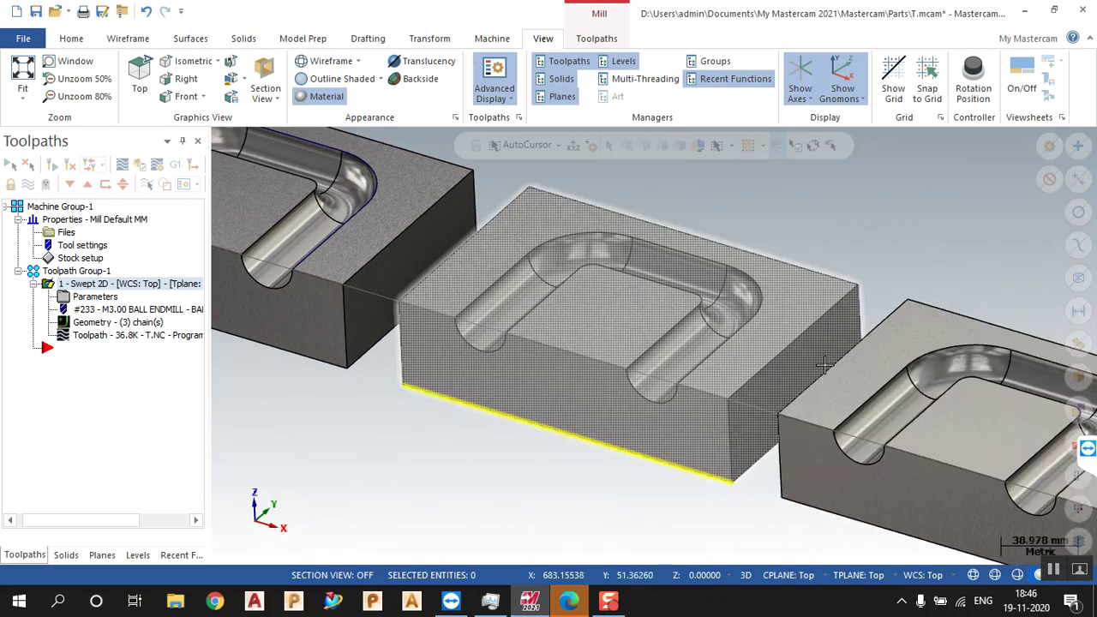
scroll(823, 366, down, 5)
mouse_move(815, 394)
middle_down()
mouse_move(690, 443)
mouse_move(730, 406)
middle_up()
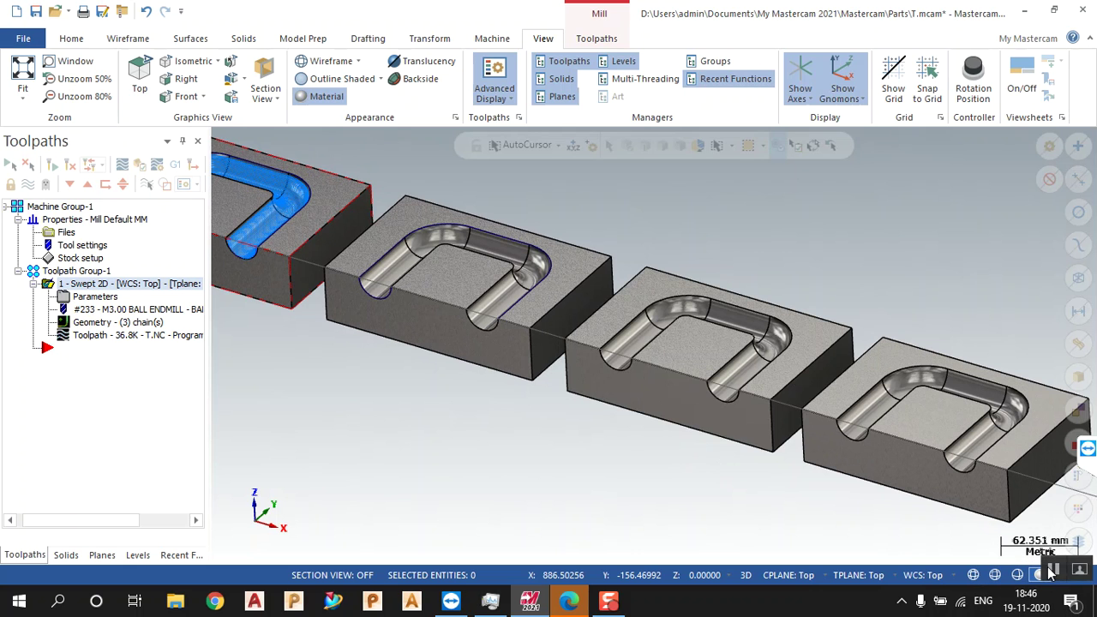
scroll(502, 381, down, 1)
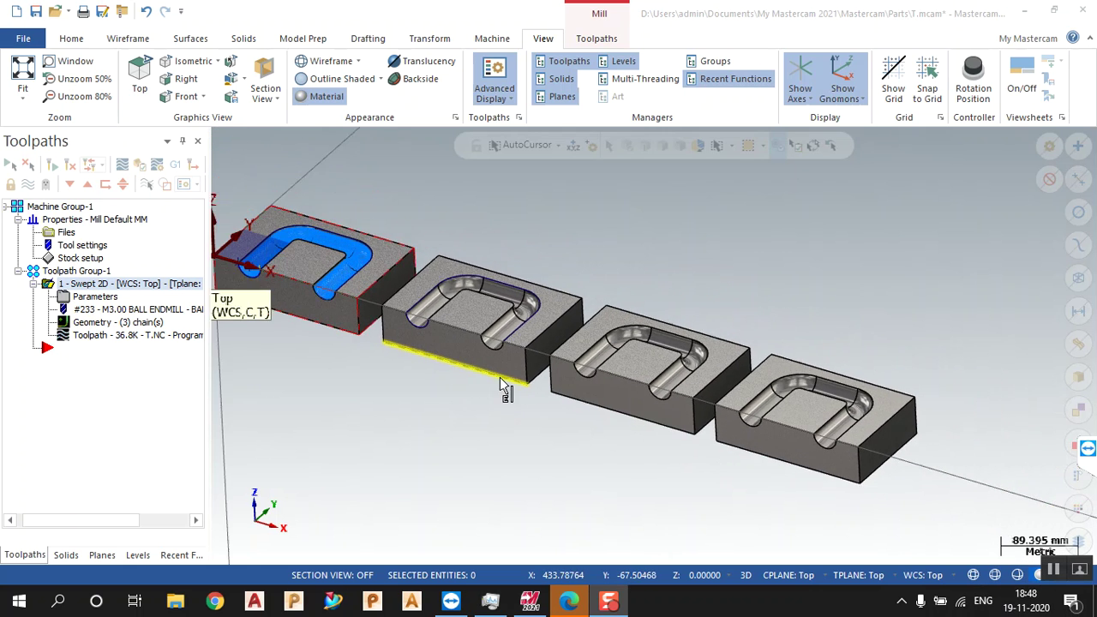
scroll(548, 296, up, 3)
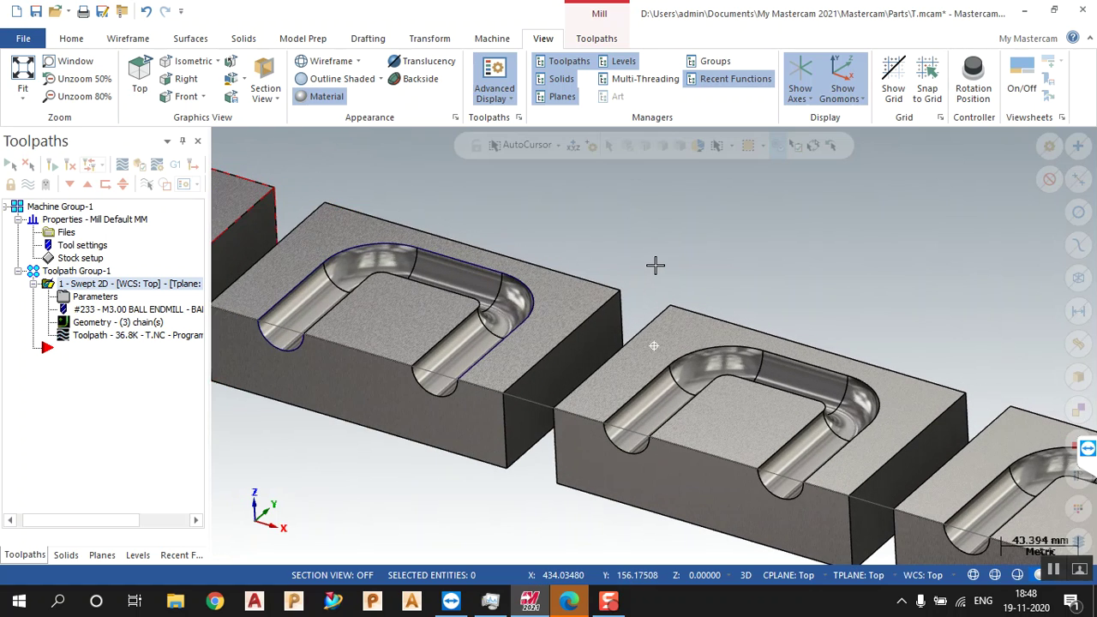
middle_drag(656, 266, 612, 269)
scroll(591, 239, down, 1)
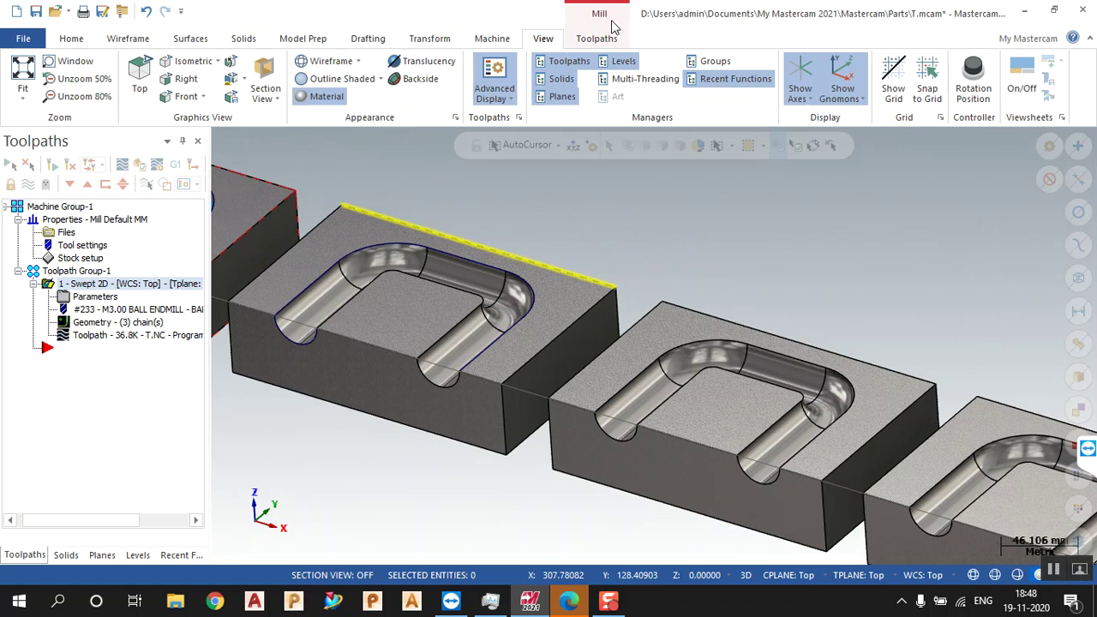
click(1052, 572)
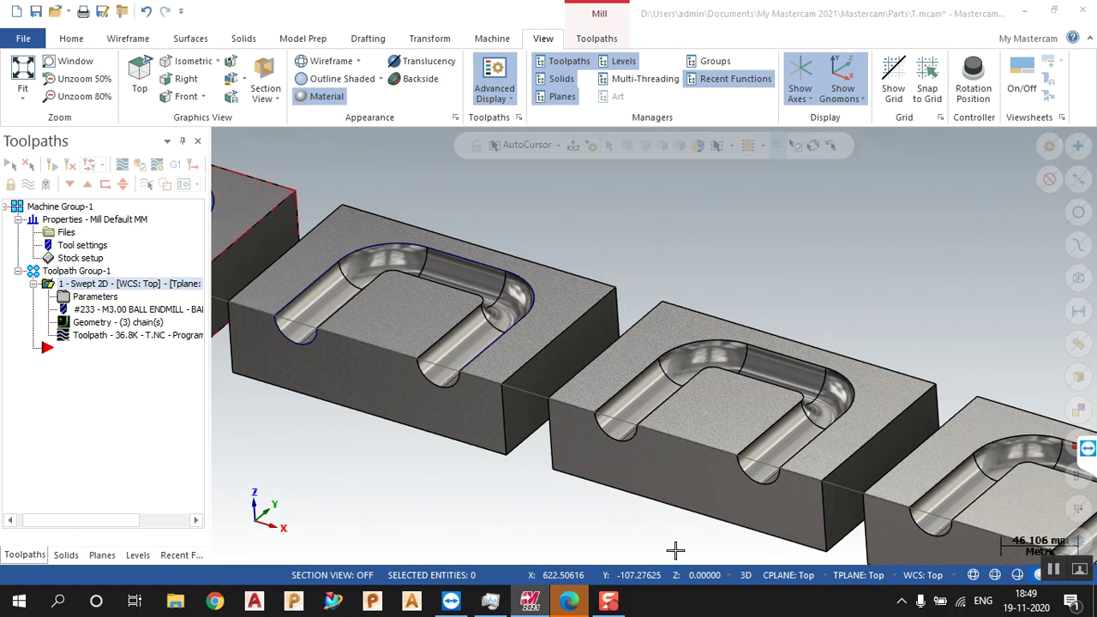
Start a Surface Finish Flowline toolpath and select the five faces of the third block's U-shaped groove as drive surfaces
click(597, 40)
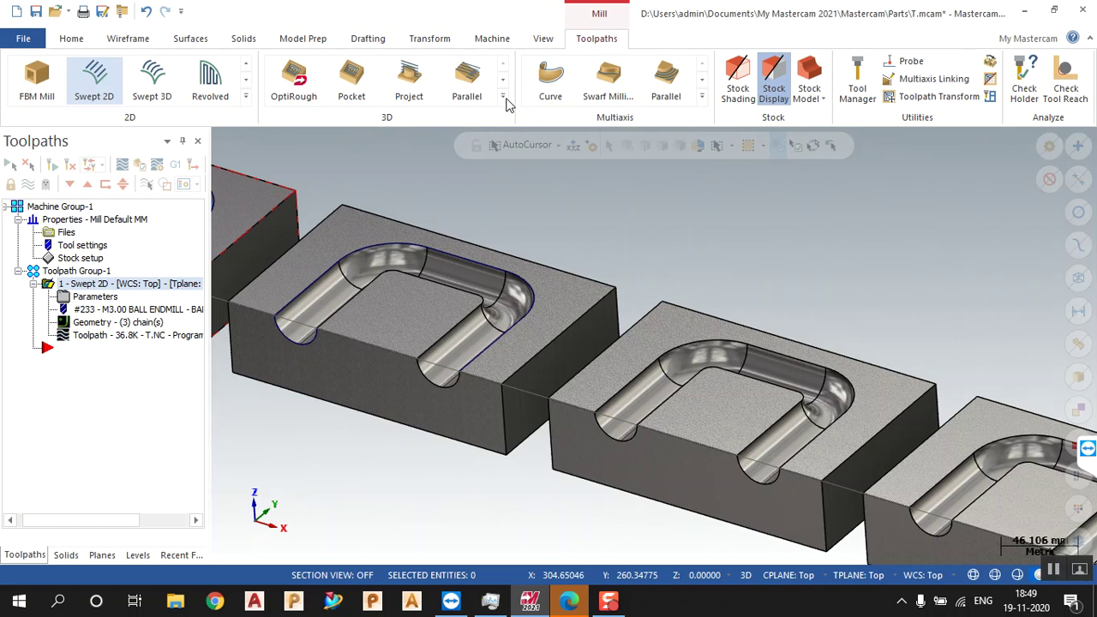
click(503, 96)
click(407, 276)
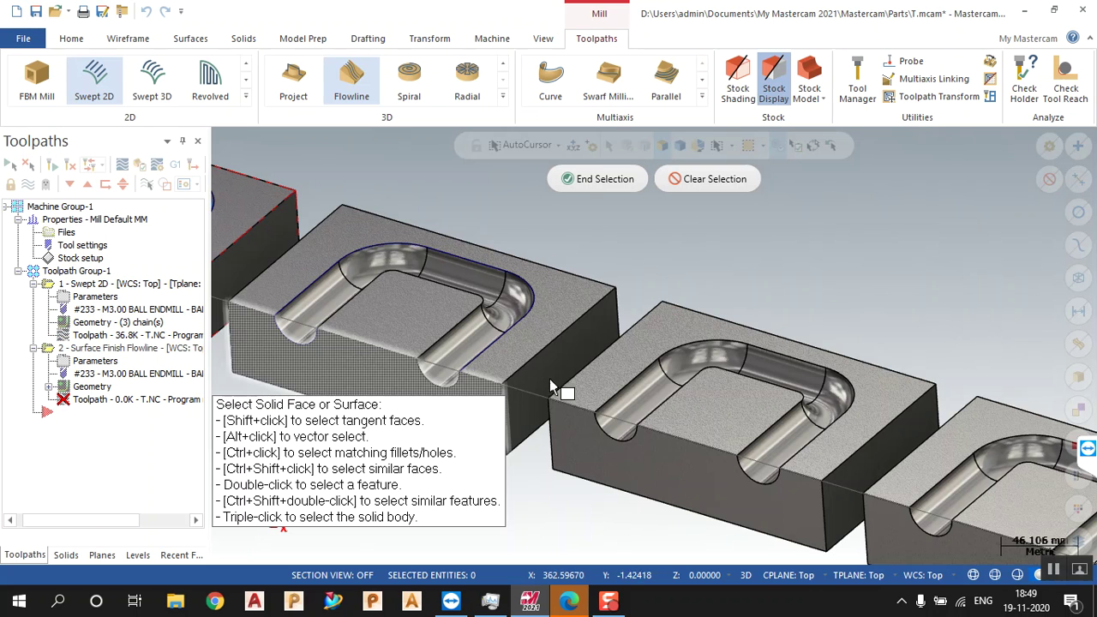
click(642, 411)
click(703, 371)
click(792, 370)
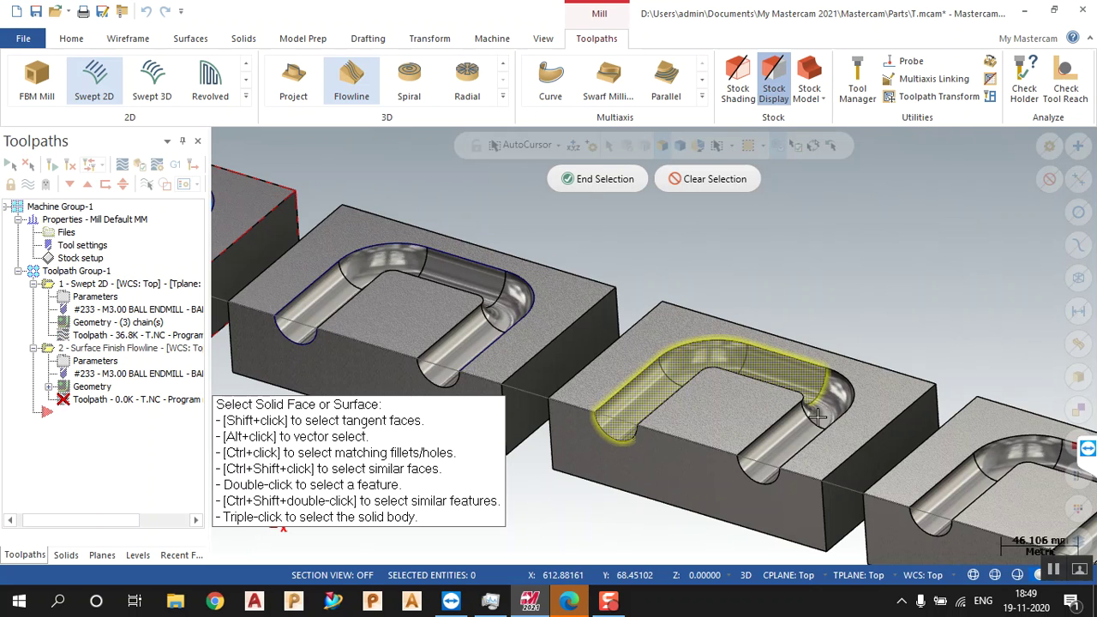
click(824, 401)
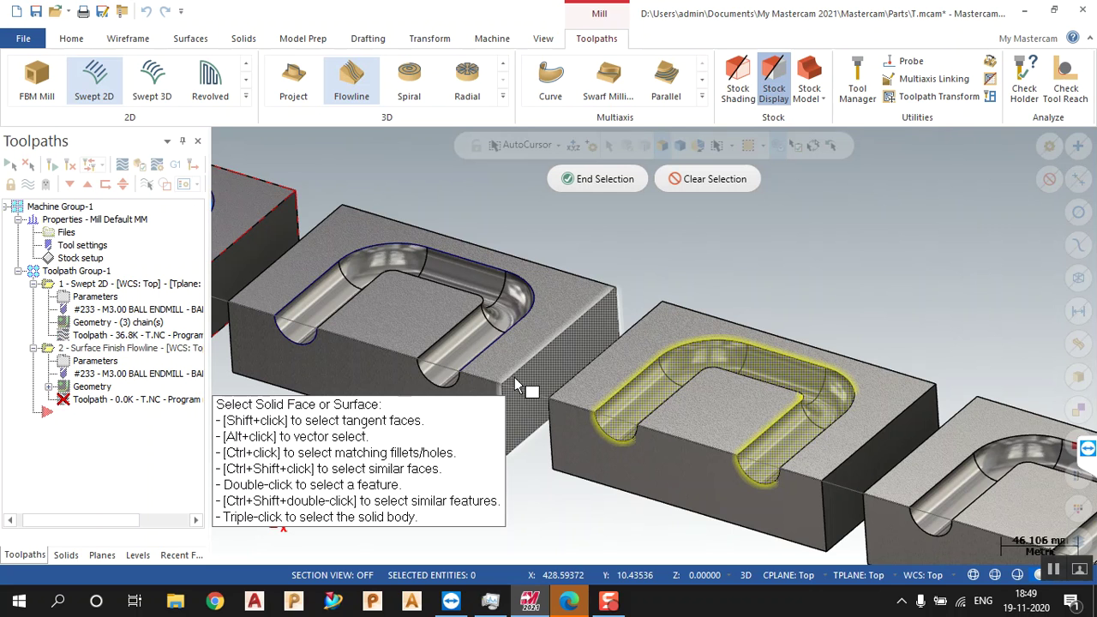
click(612, 181)
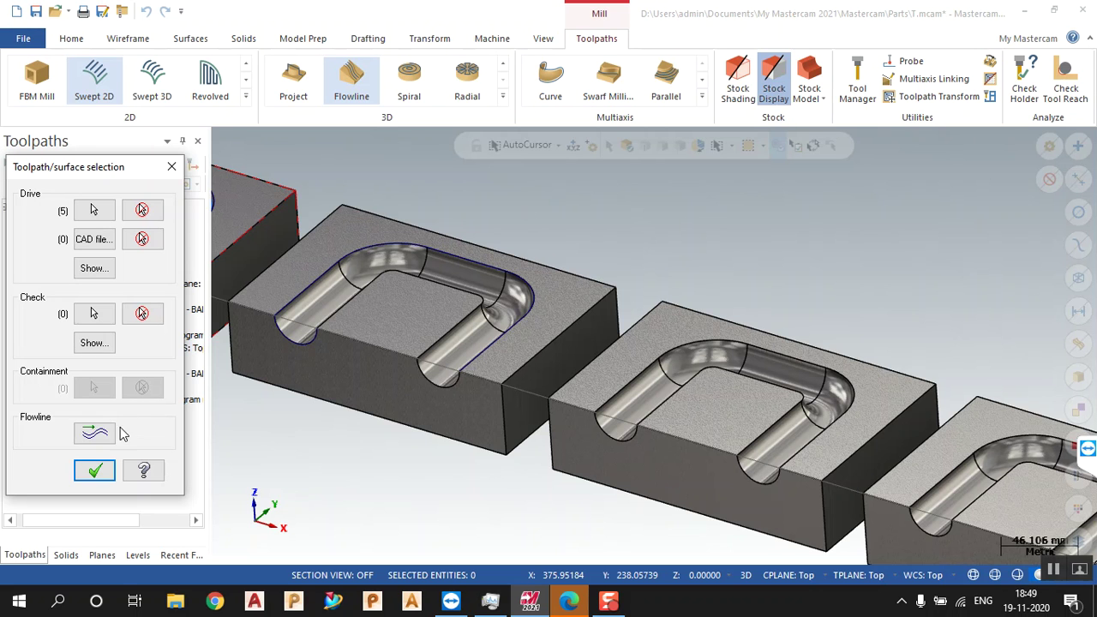
In the flowline data, try the cut direction along the third block's groove, return it to across the groove, and accept
click(94, 434)
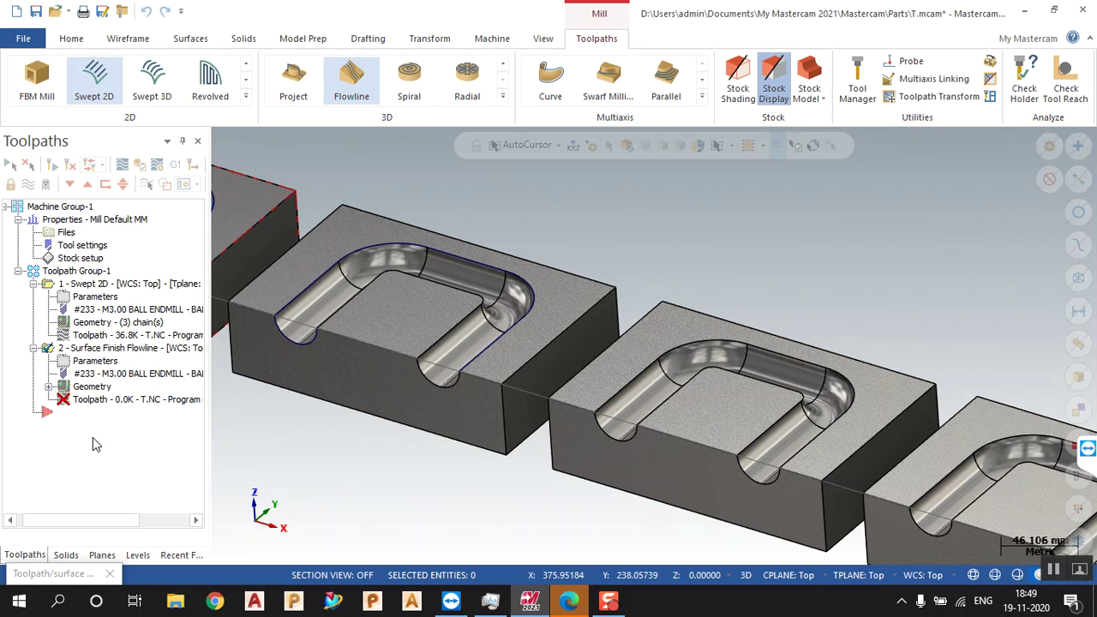
scroll(845, 437, up, 5)
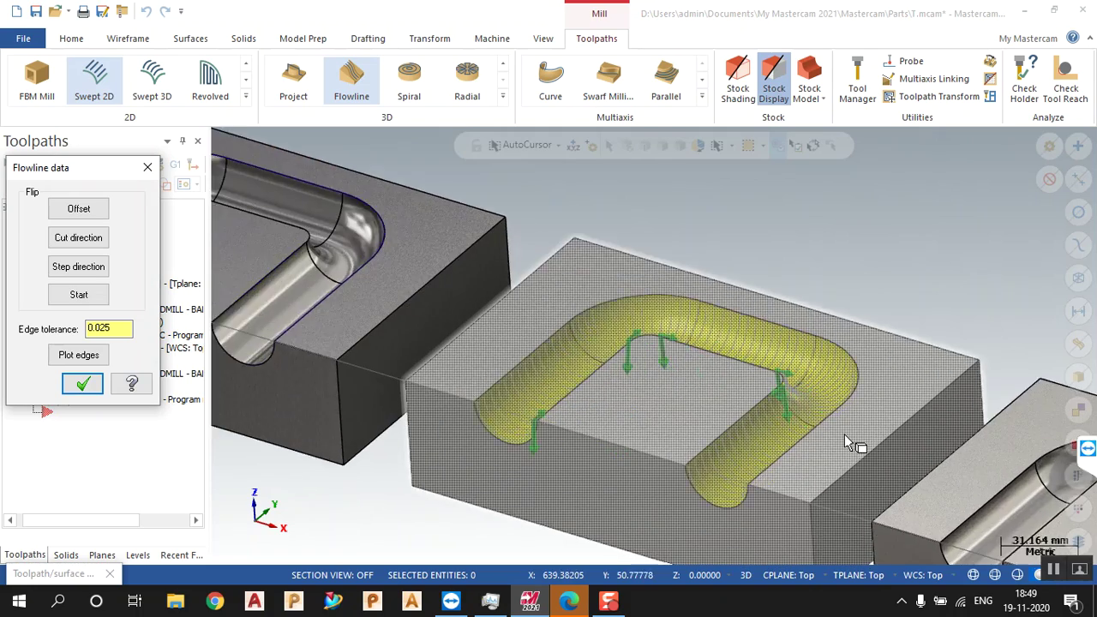
scroll(845, 436, down, 2)
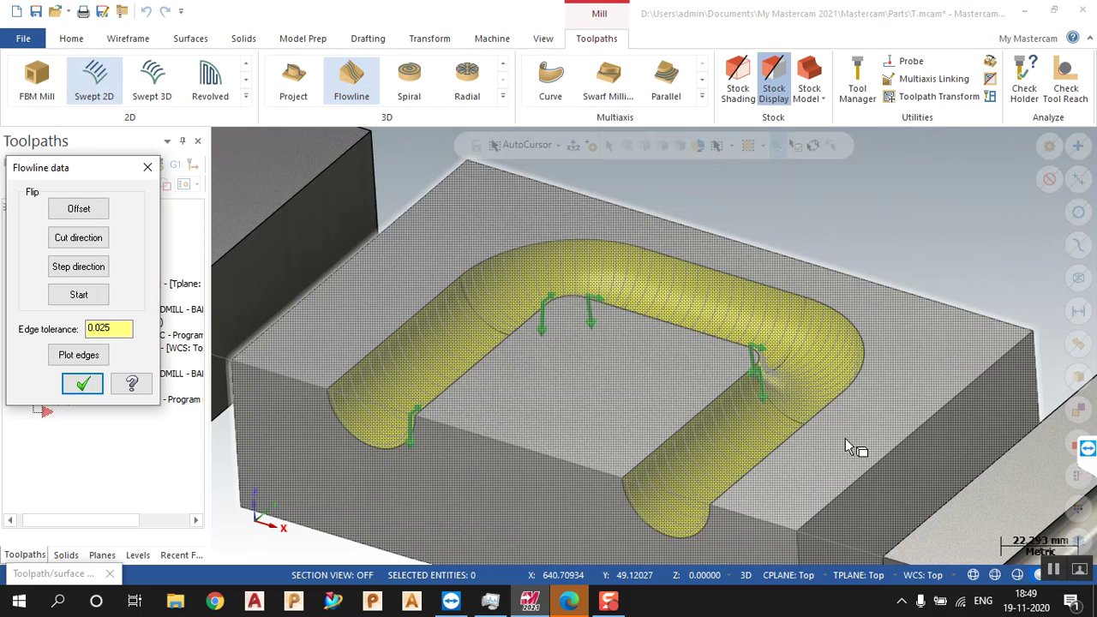
click(78, 238)
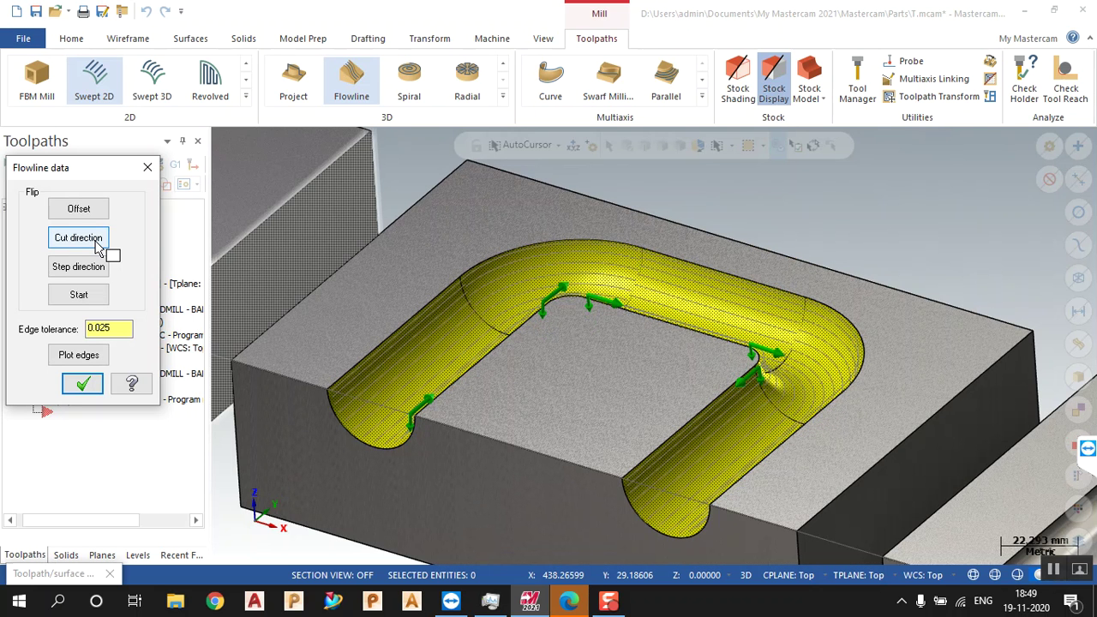
click(97, 247)
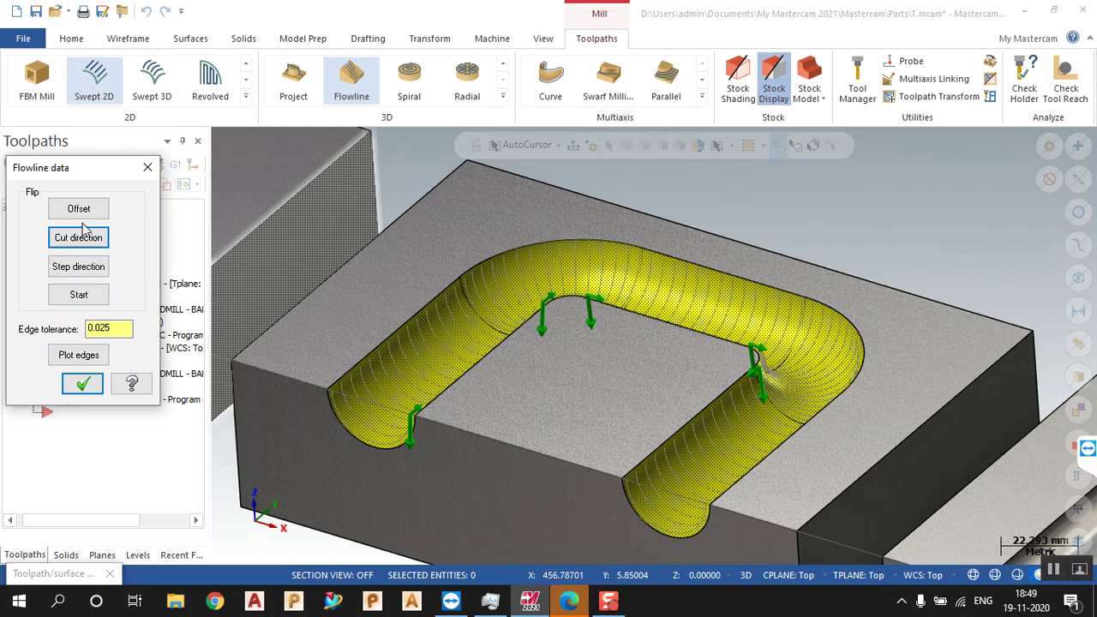
click(82, 384)
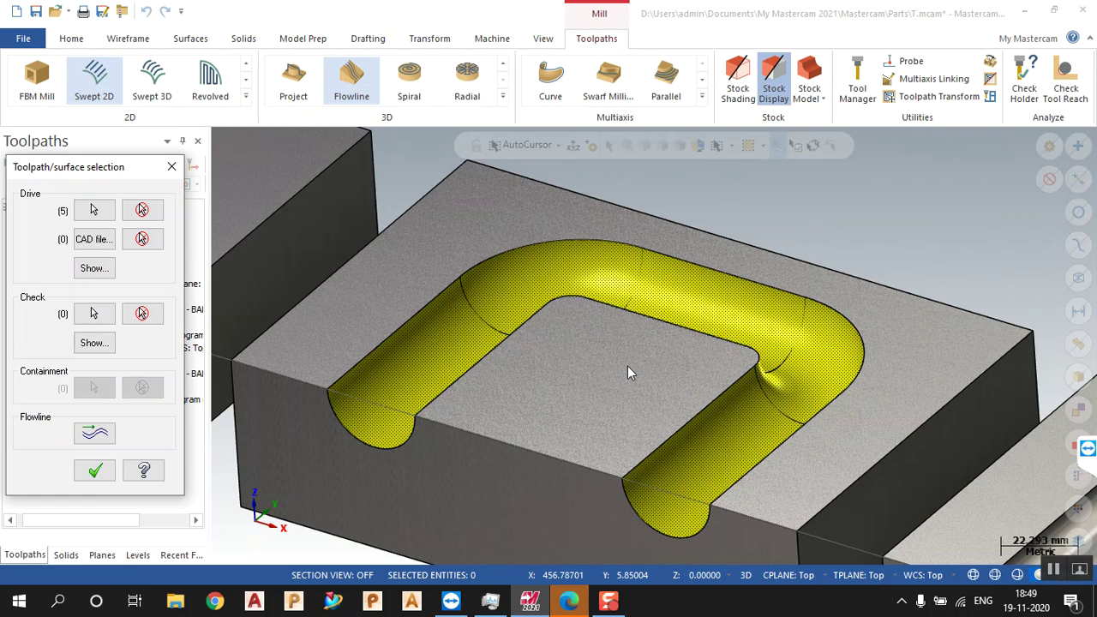
Accept the drive surfaces, review the surface and finish flowline parameters, and generate the Flowline toolpath with the existing settings
click(94, 471)
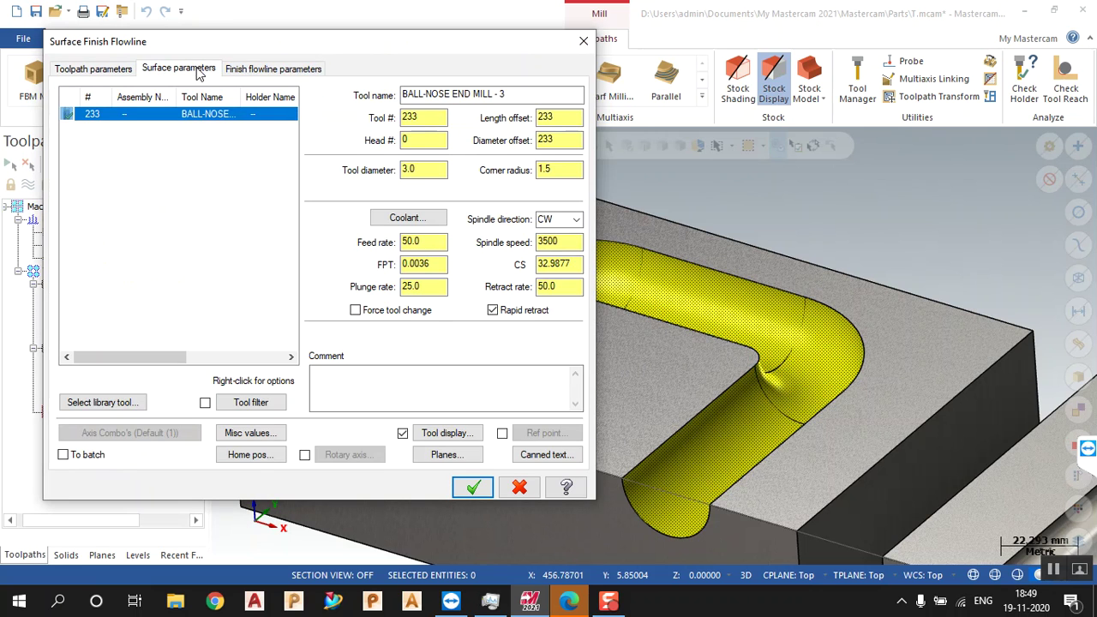
click(197, 72)
click(240, 68)
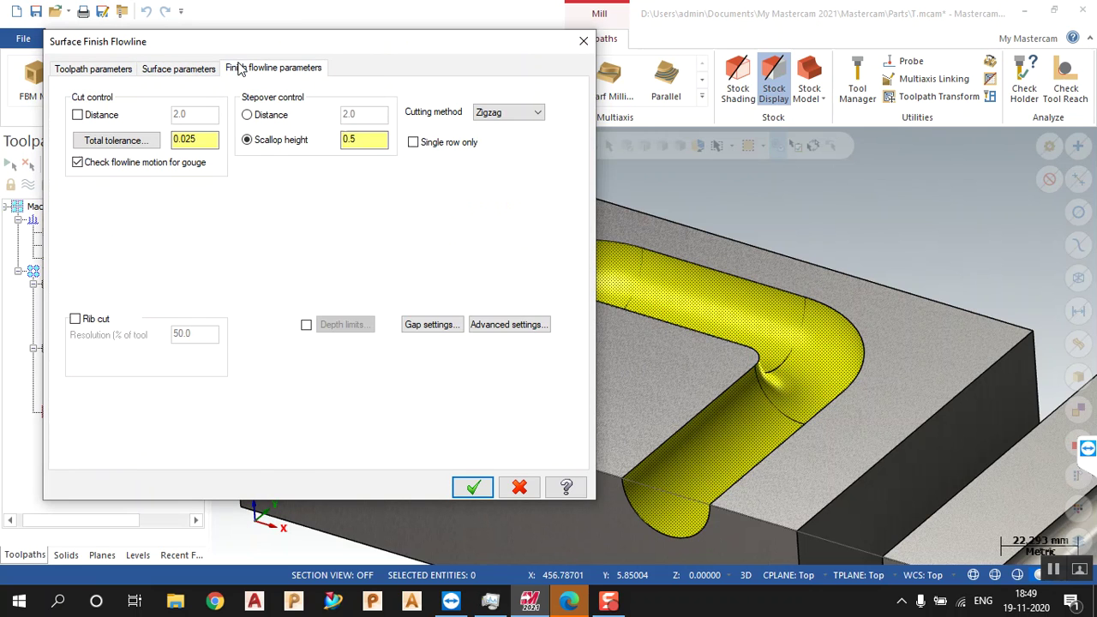
click(481, 487)
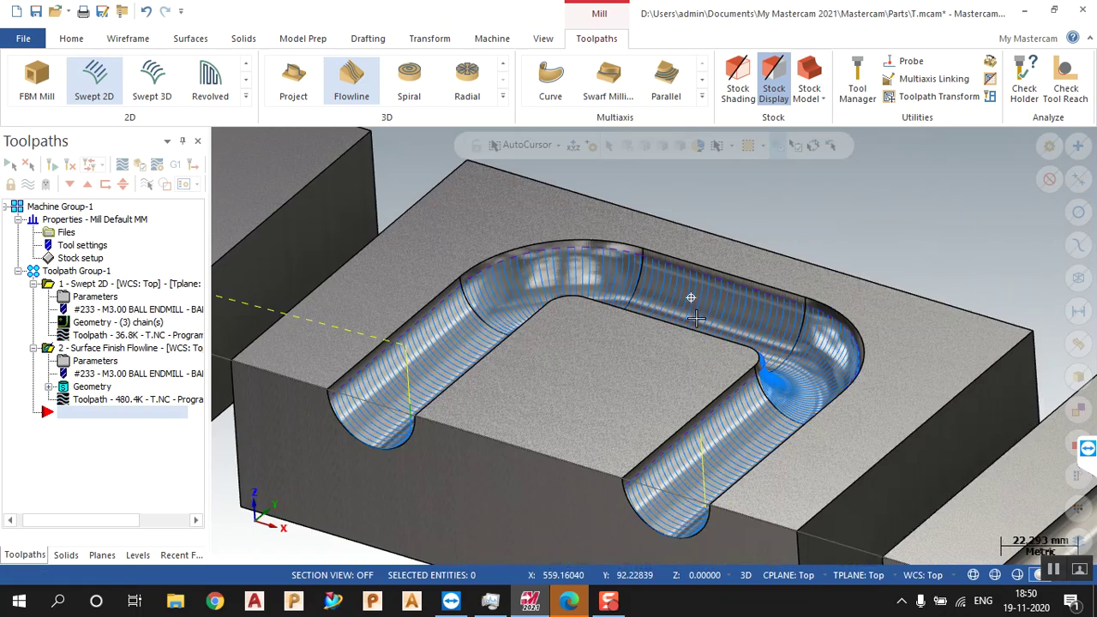
Turn off the Material appearance and examine the Flowline toolpath on the third block alongside the other blocks in the row
scroll(699, 337, up, 2)
middle_drag(700, 337, 701, 303)
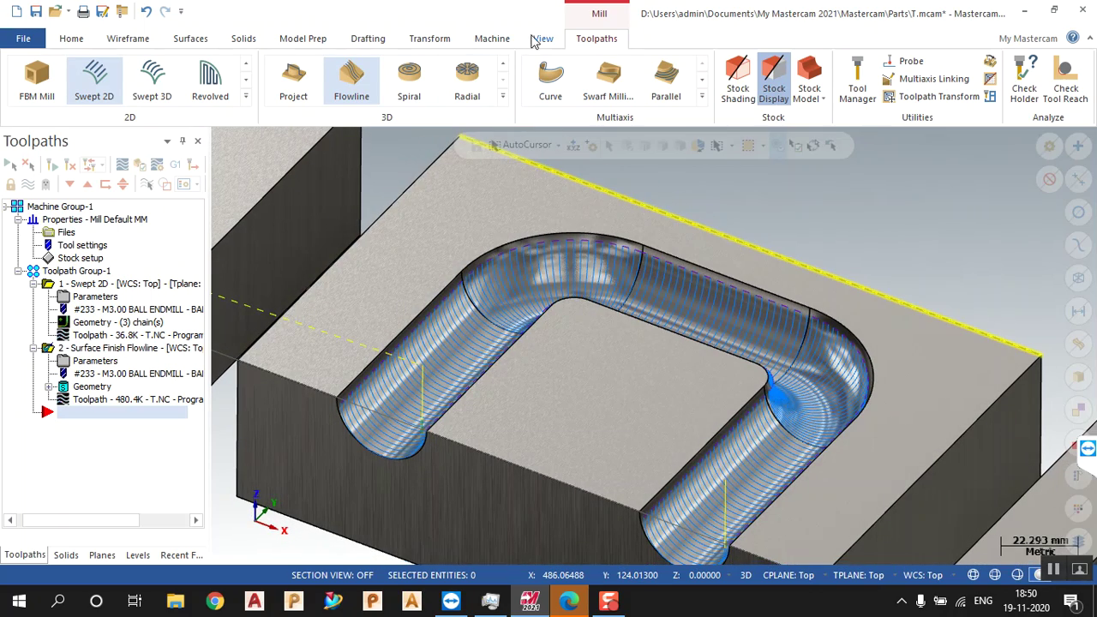
click(544, 38)
click(334, 98)
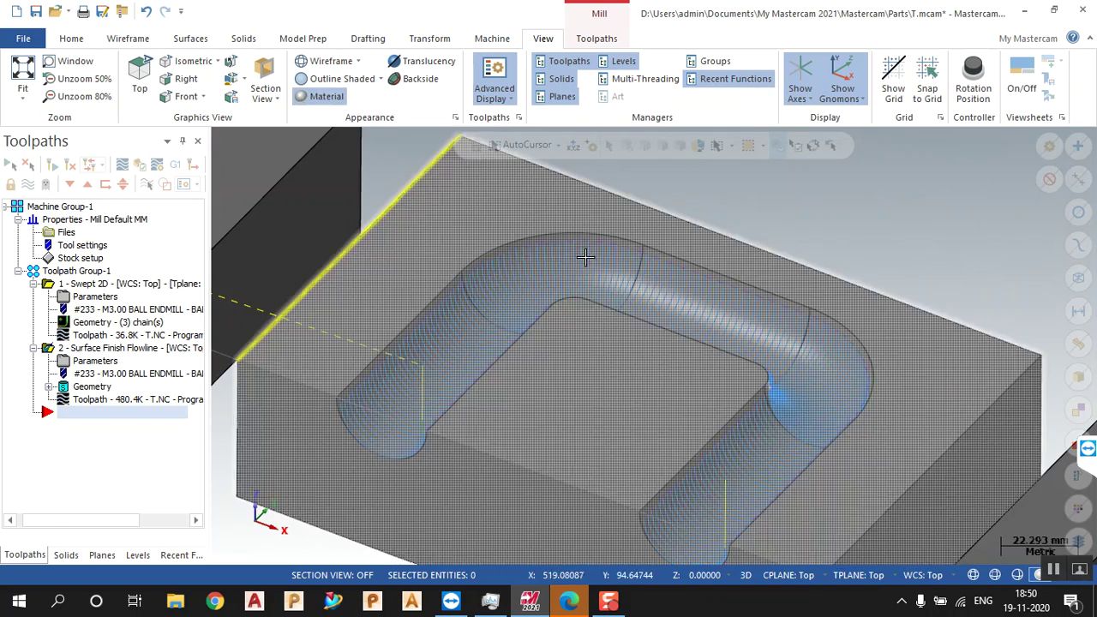
scroll(787, 257, down, 3)
scroll(946, 305, down, 4)
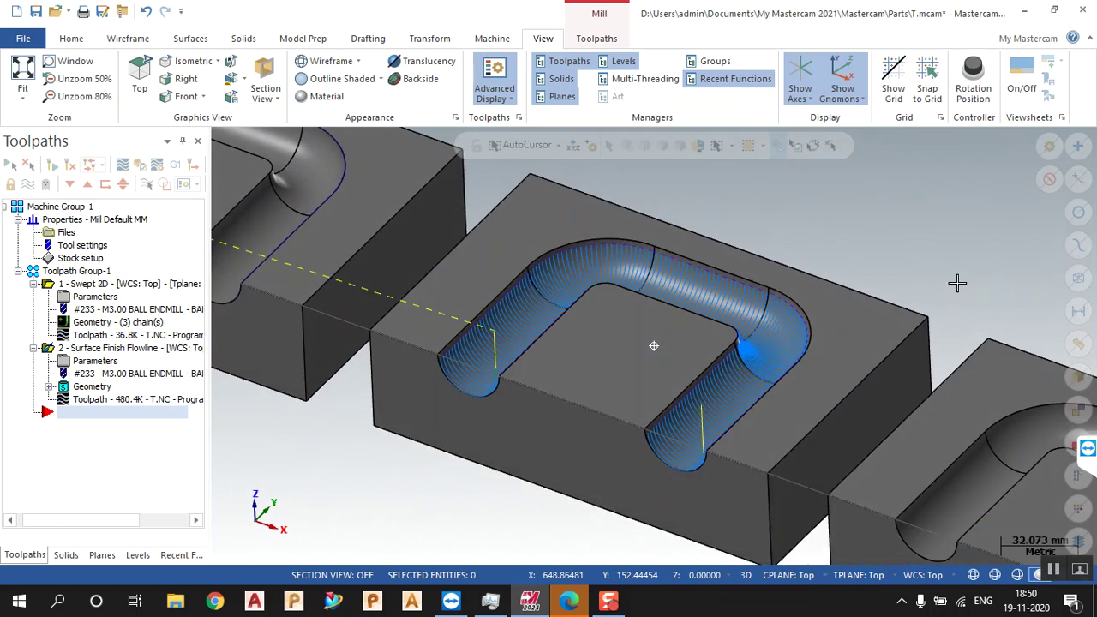
scroll(1002, 298, down, 5)
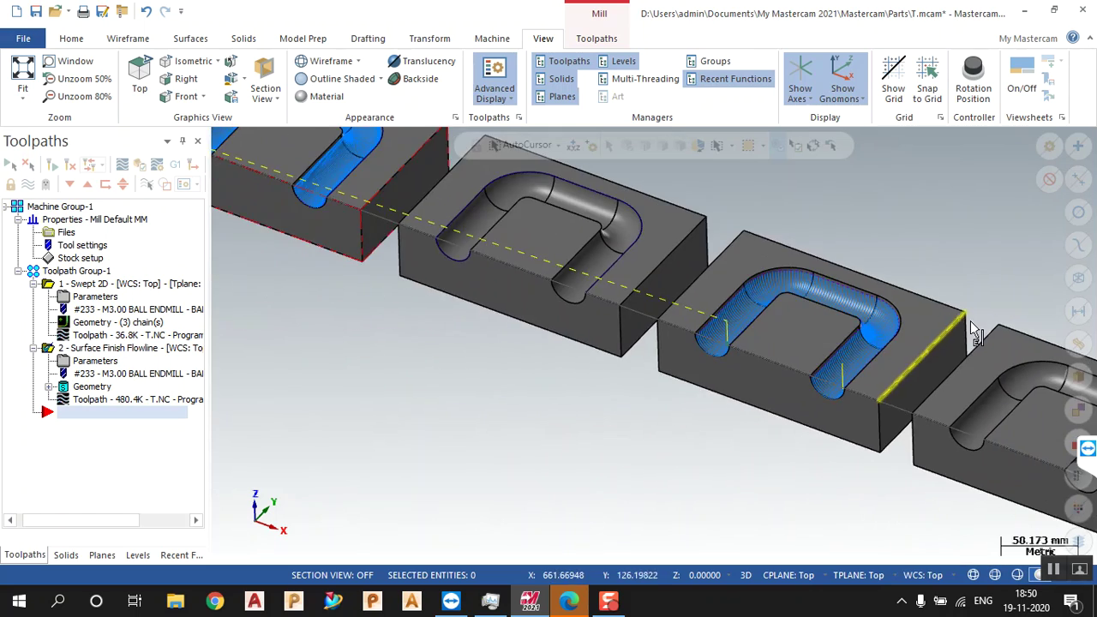
scroll(745, 390, up, 5)
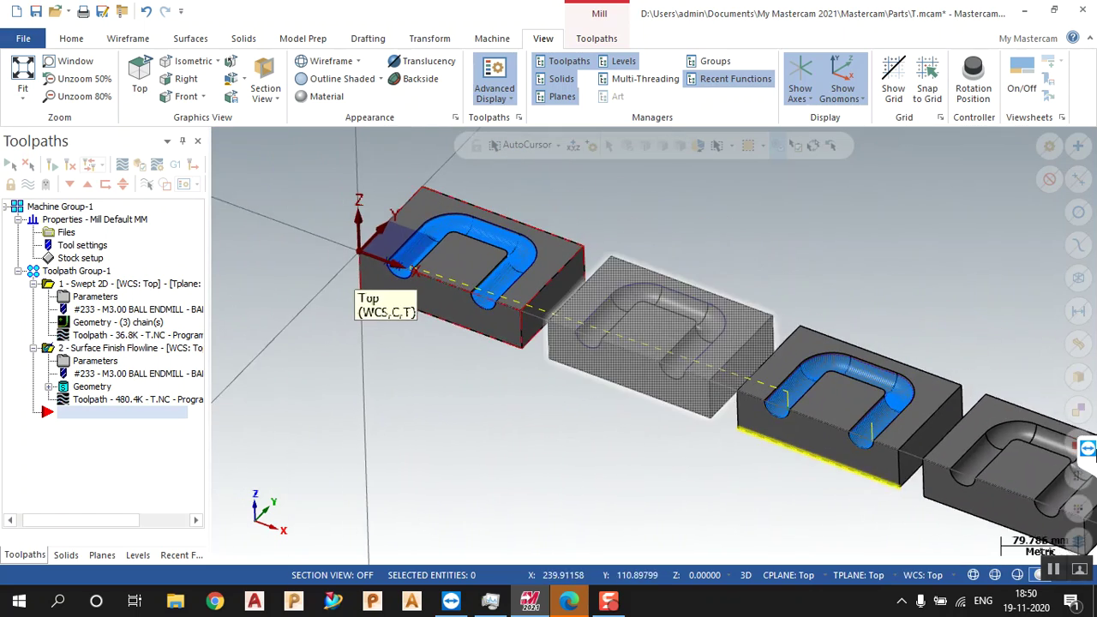
scroll(920, 389, up, 1)
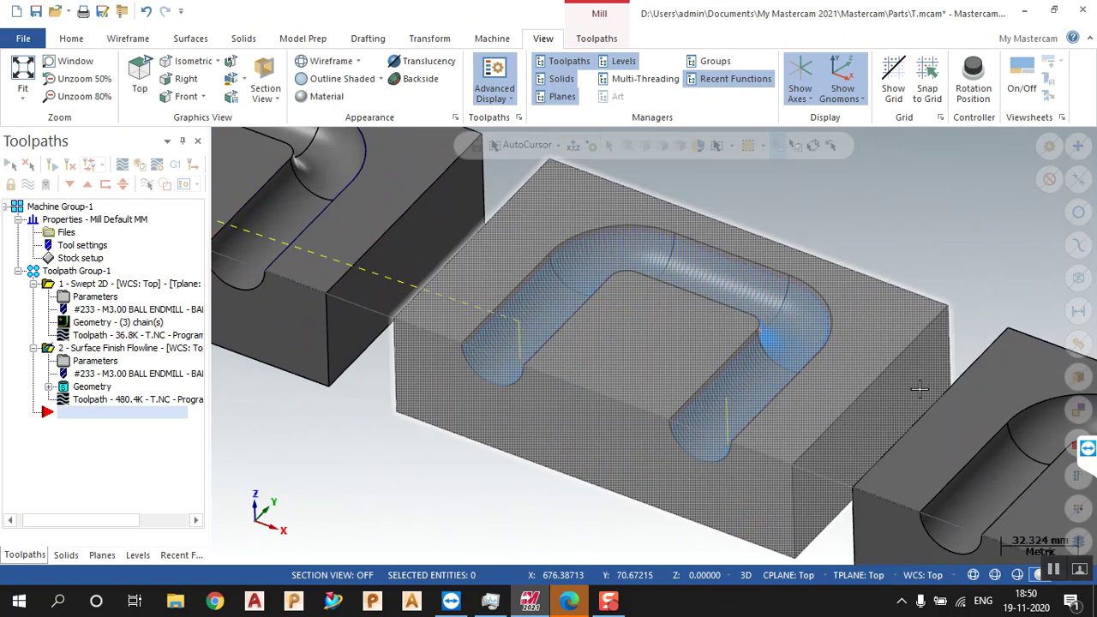
Review the Surface Finish Flowline operation's parameters and accept them with the existing settings
click(109, 364)
click(113, 72)
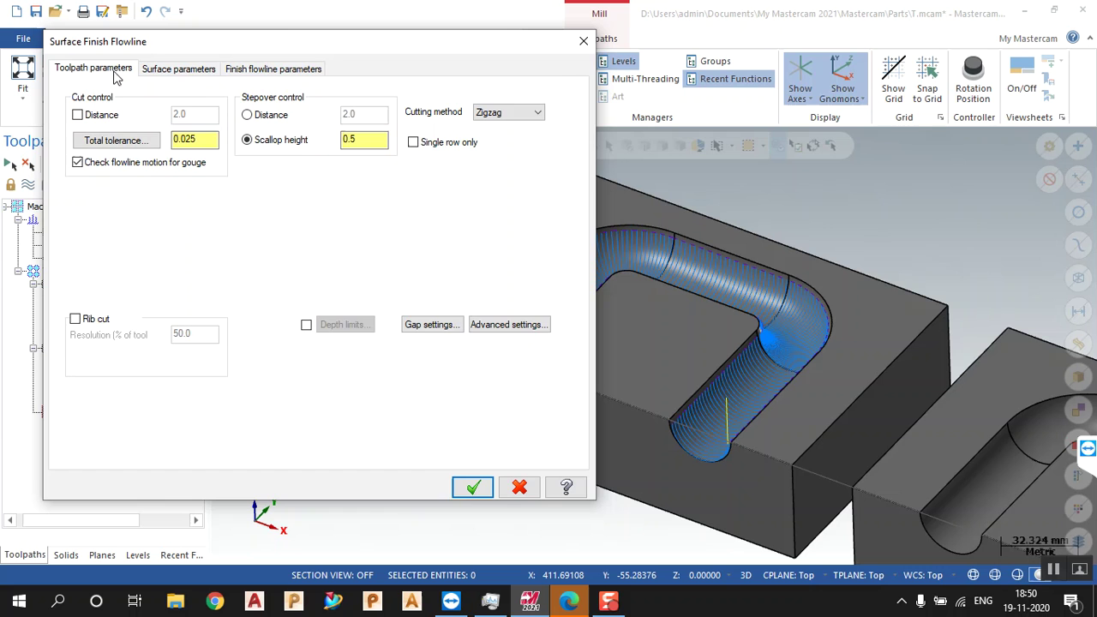
click(472, 486)
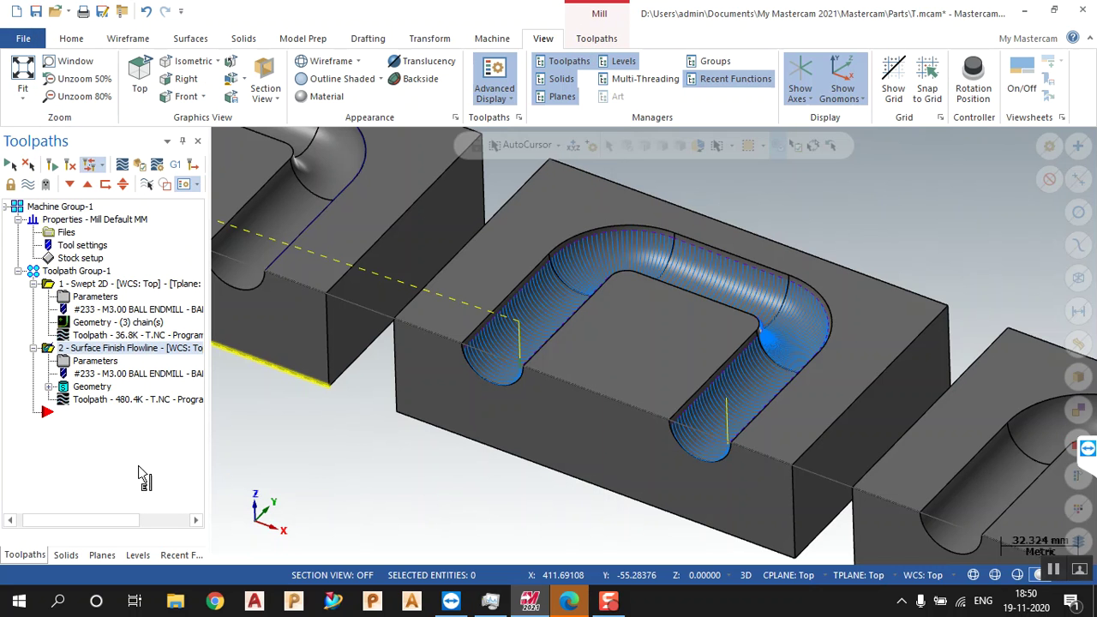
Flip the flowline cut direction to run along the third block's groove and regenerate the Surface Finish Flowline toolpath
click(90, 388)
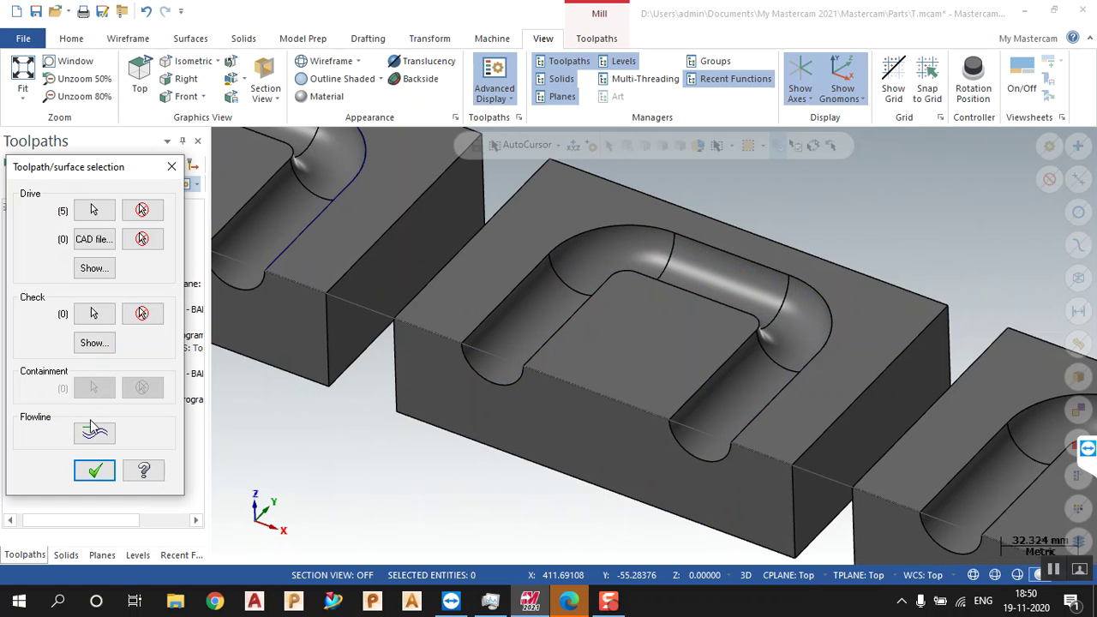
click(92, 428)
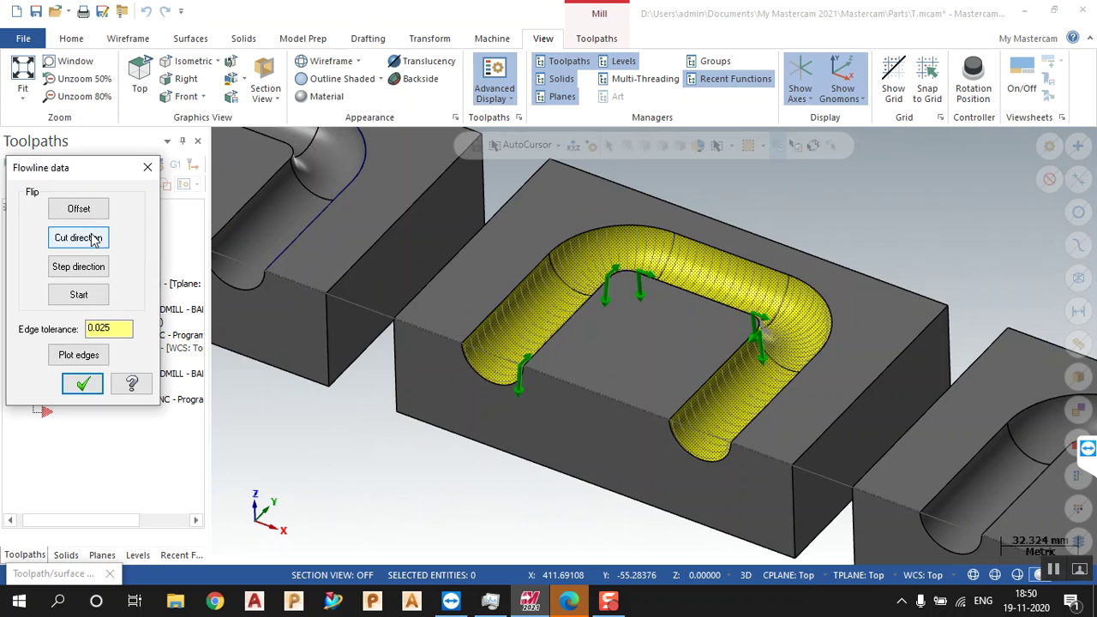
click(92, 240)
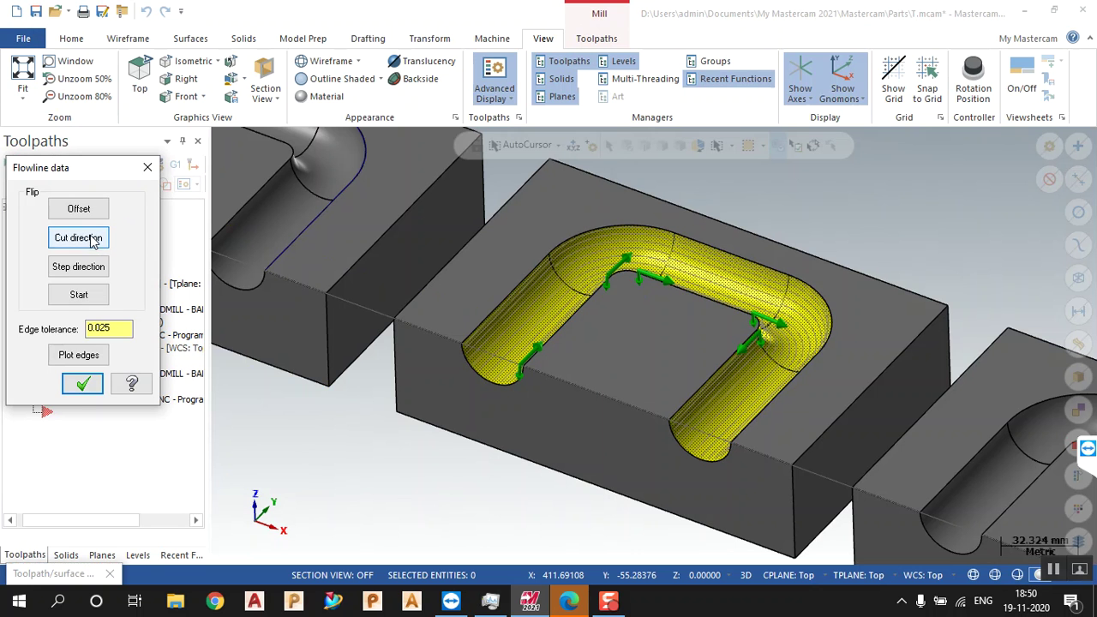
click(81, 387)
click(93, 470)
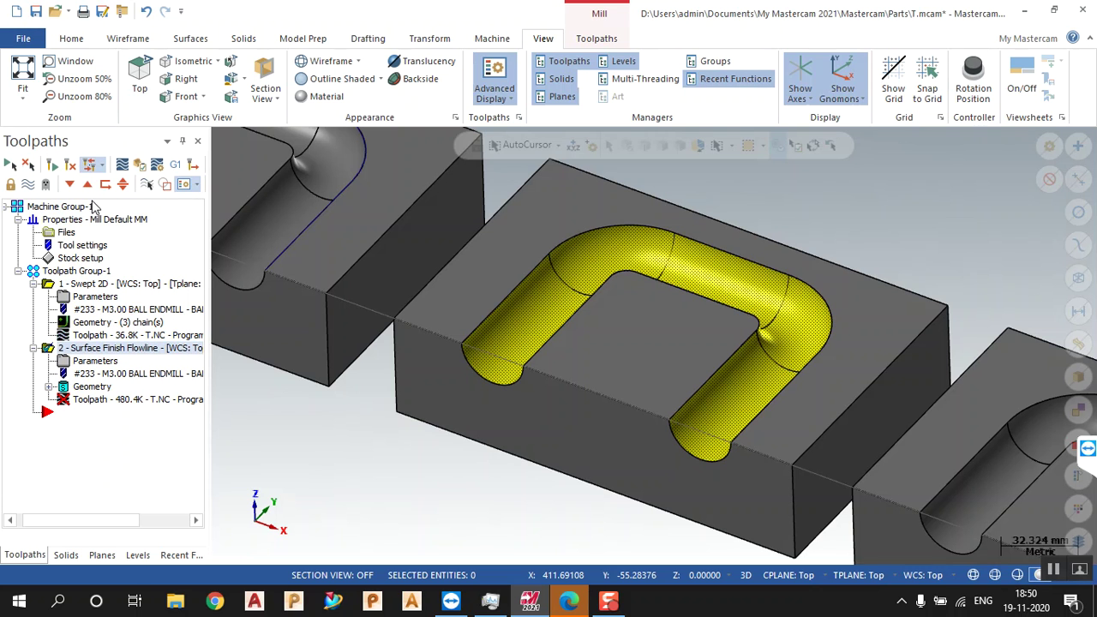
click(72, 170)
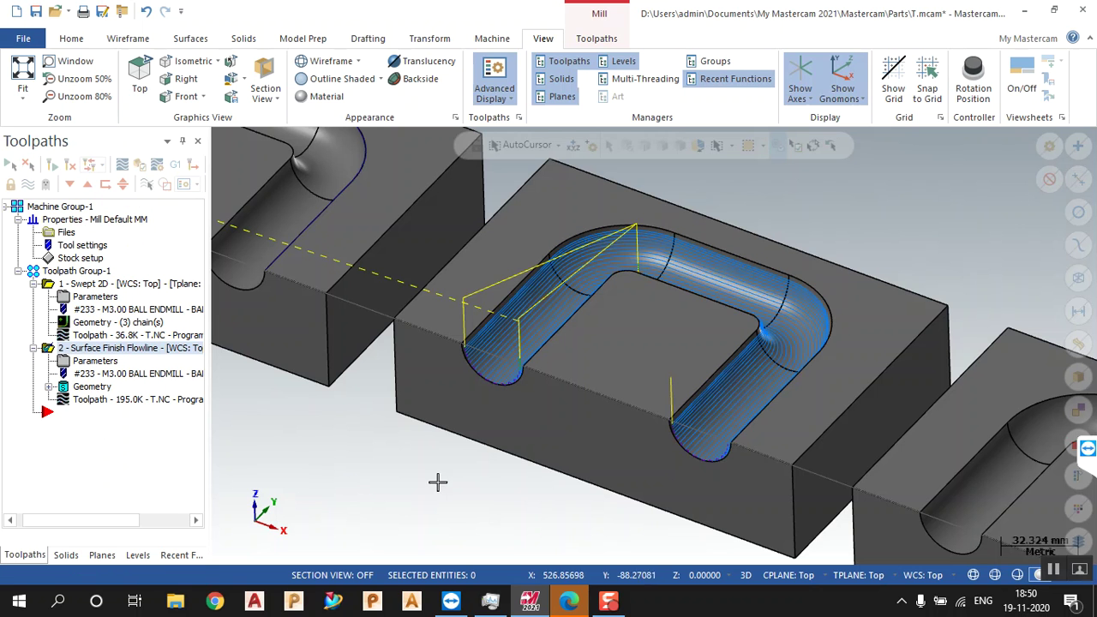
Select Toolpath Group-1 and compare the toolpaths on the first and third blocks along the row
scroll(722, 468, down, 7)
click(88, 272)
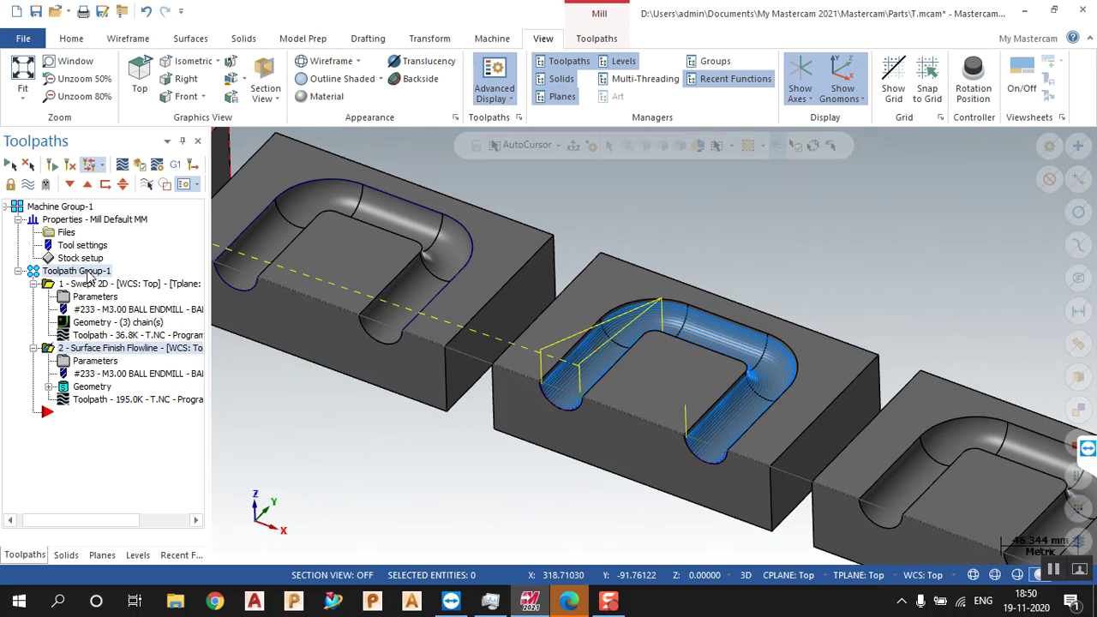
scroll(790, 459, down, 4)
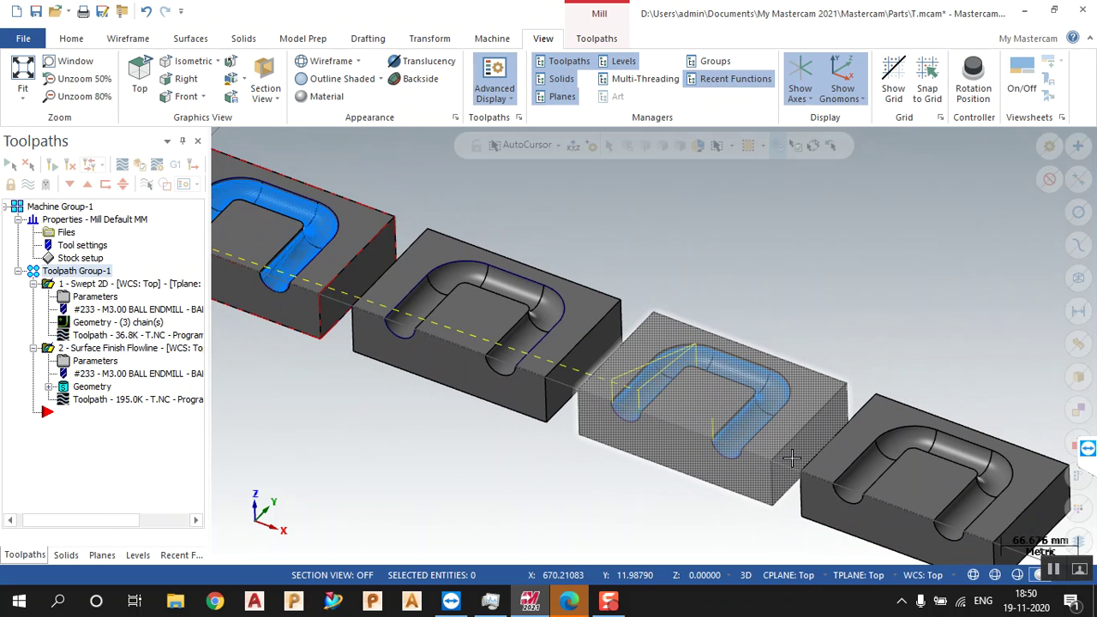
scroll(791, 458, down, 4)
scroll(790, 459, up, 4)
scroll(791, 449, up, 2)
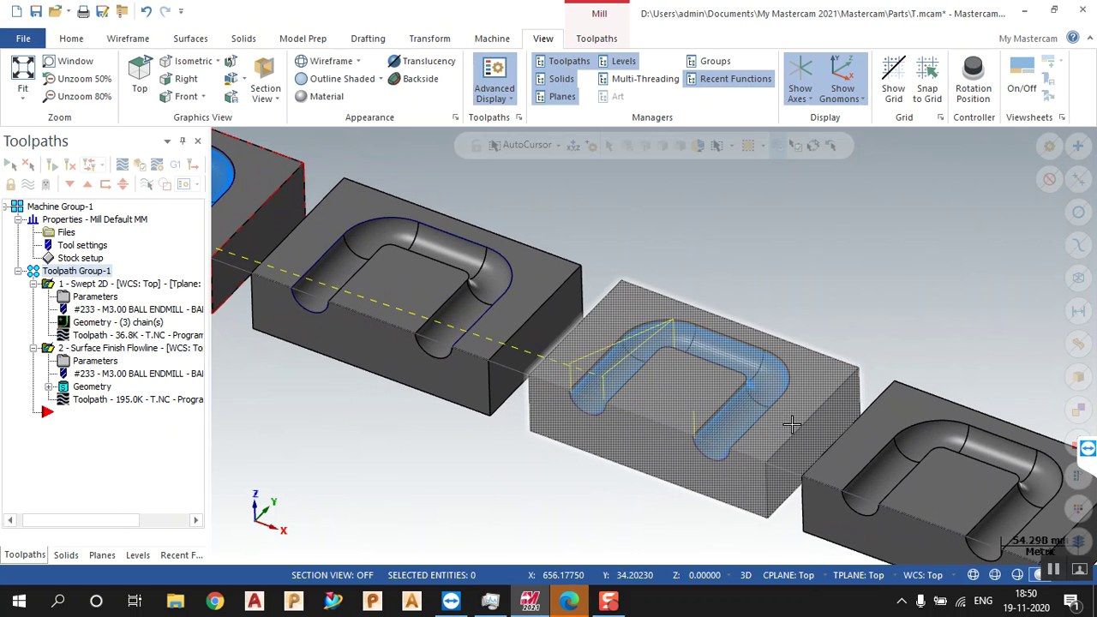
click(430, 39)
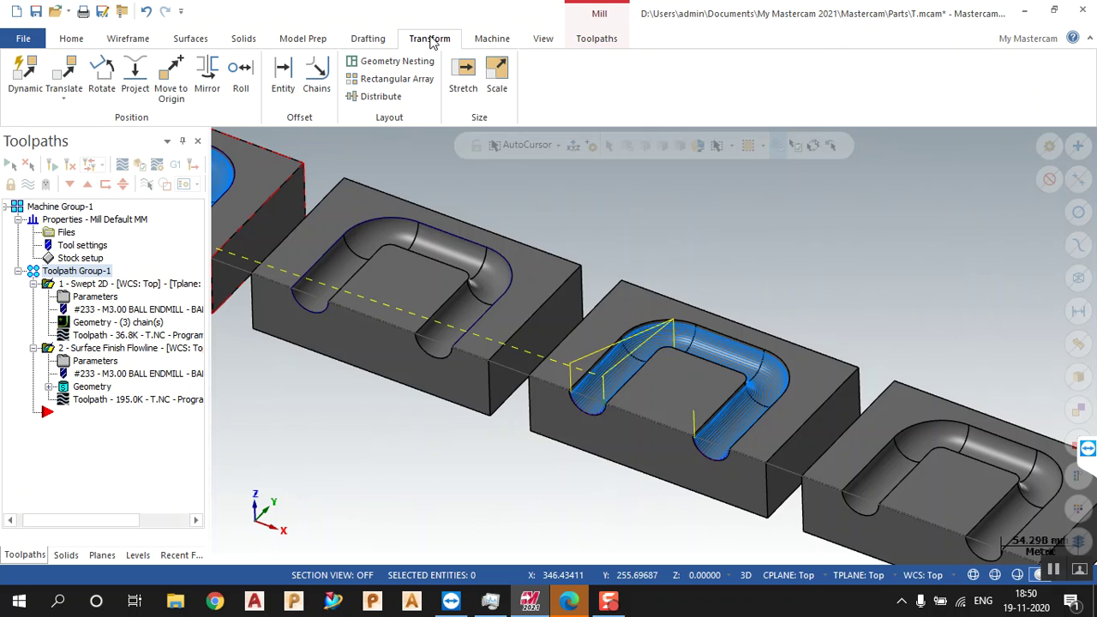
scroll(848, 335, down, 5)
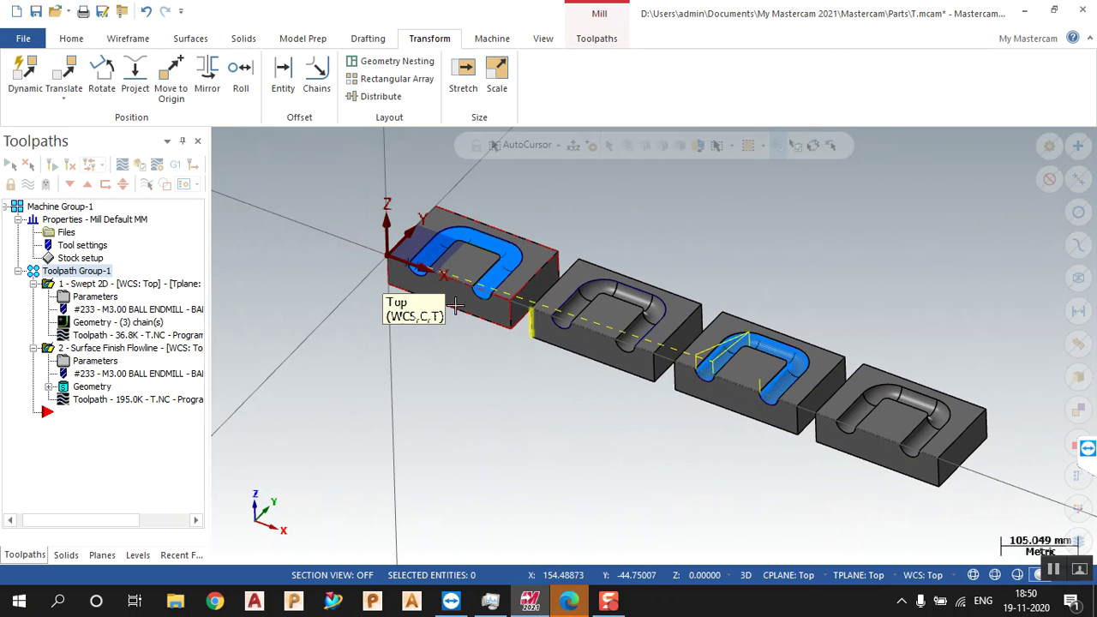
Set the Swept 2D operation's along cutter compensation to Right and regenerate the first block's toolpath
click(120, 284)
scroll(441, 232, up, 3)
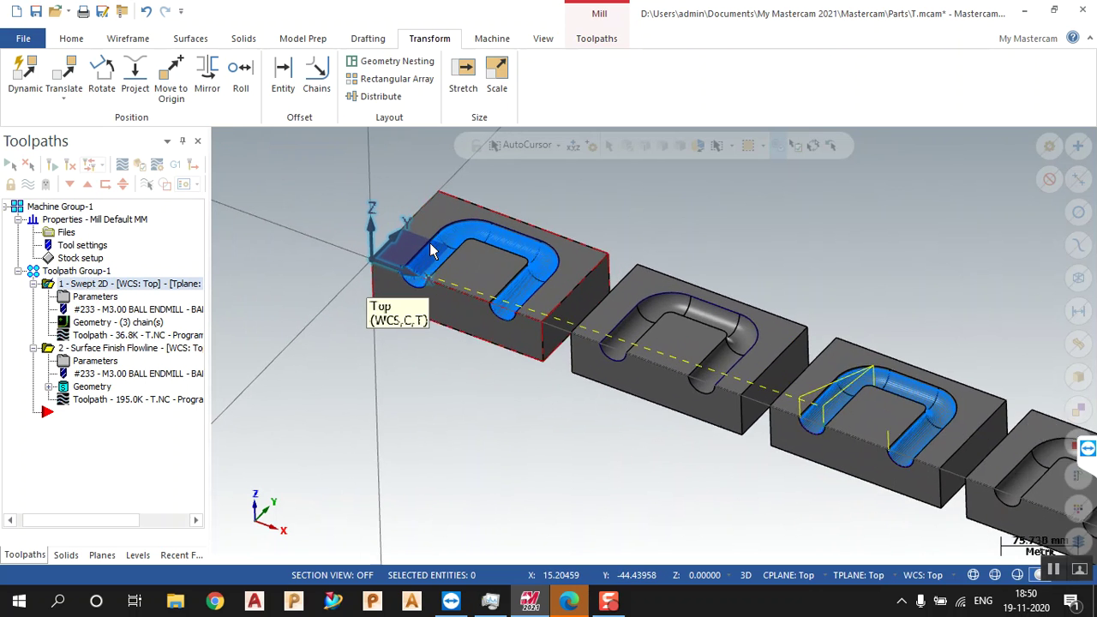
scroll(488, 212, up, 2)
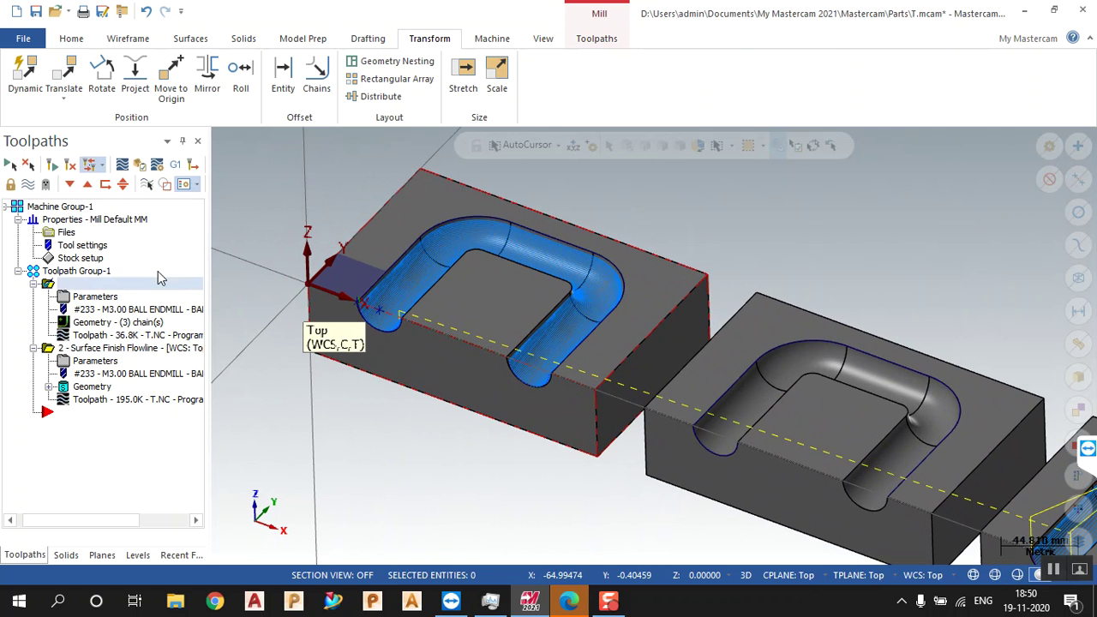
click(94, 296)
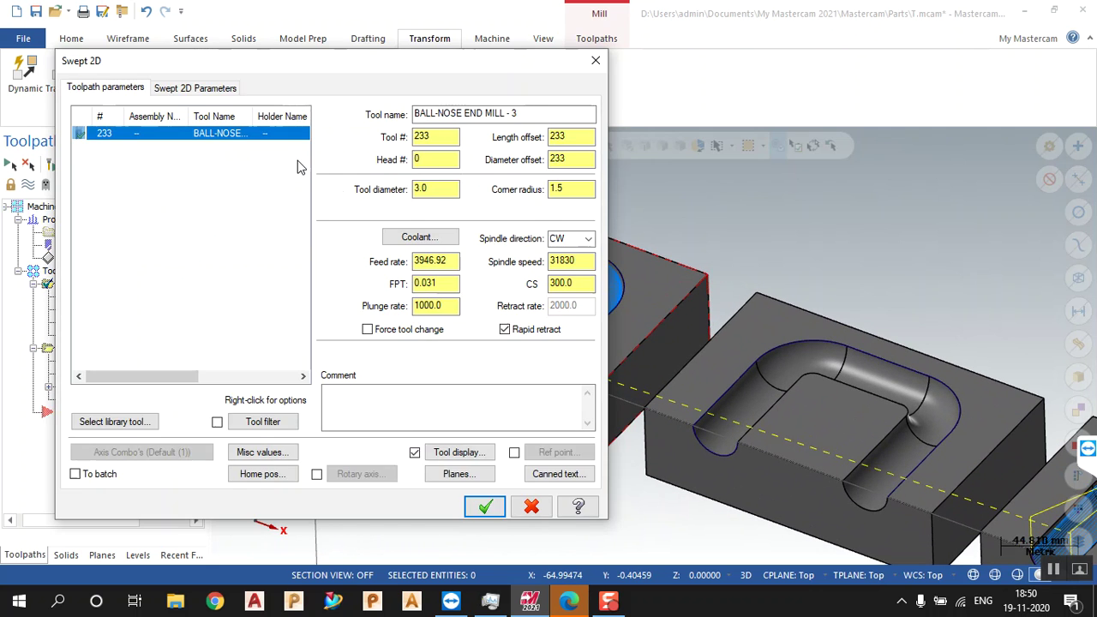
click(195, 87)
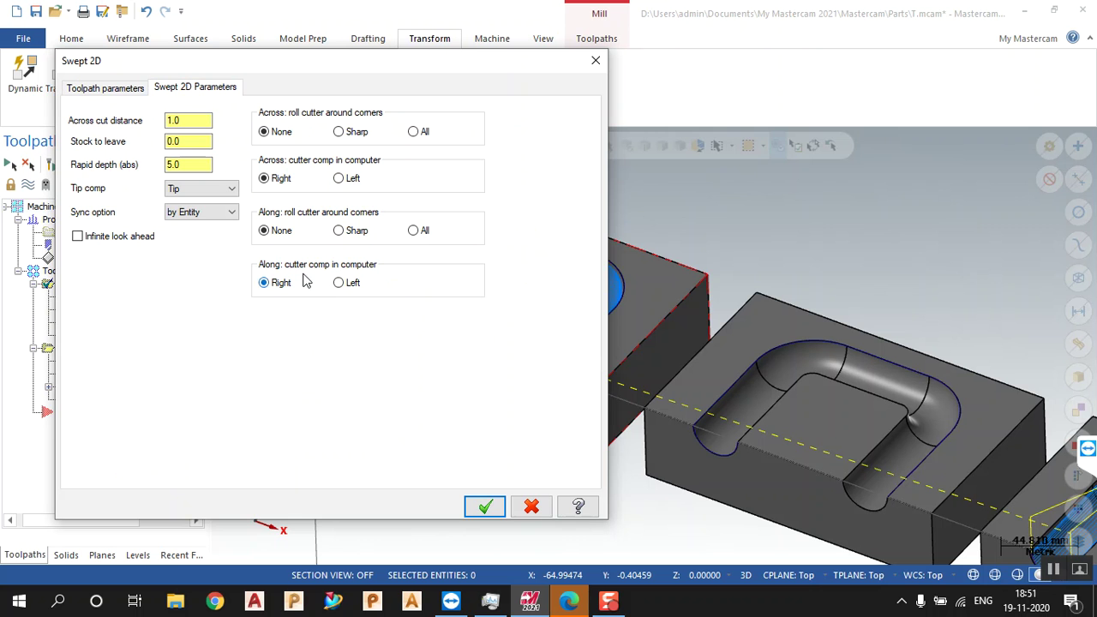
click(486, 507)
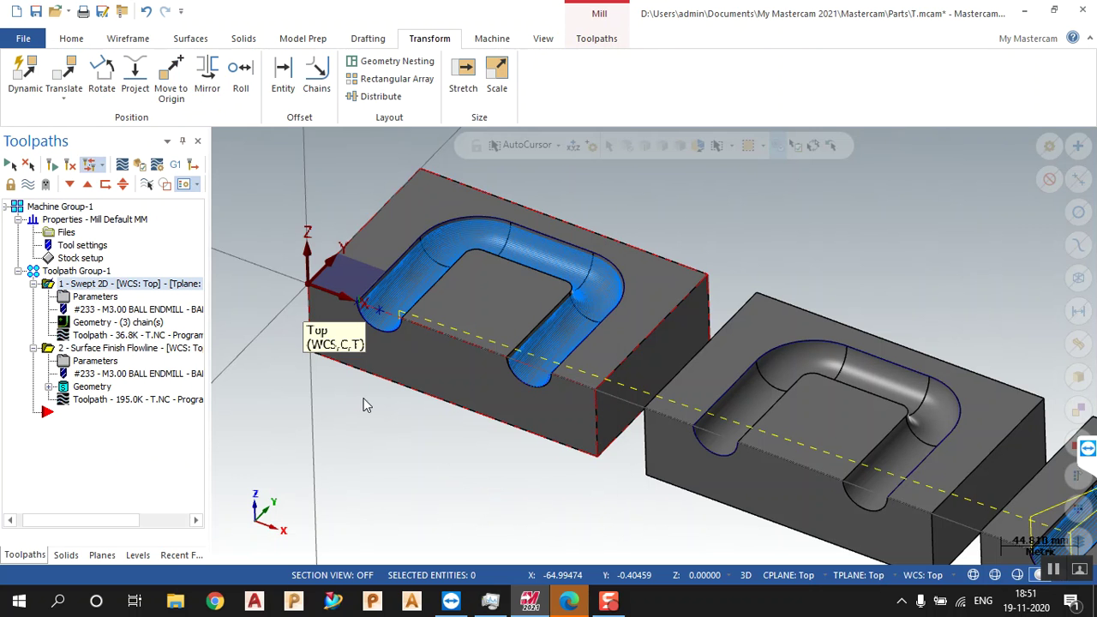
click(66, 166)
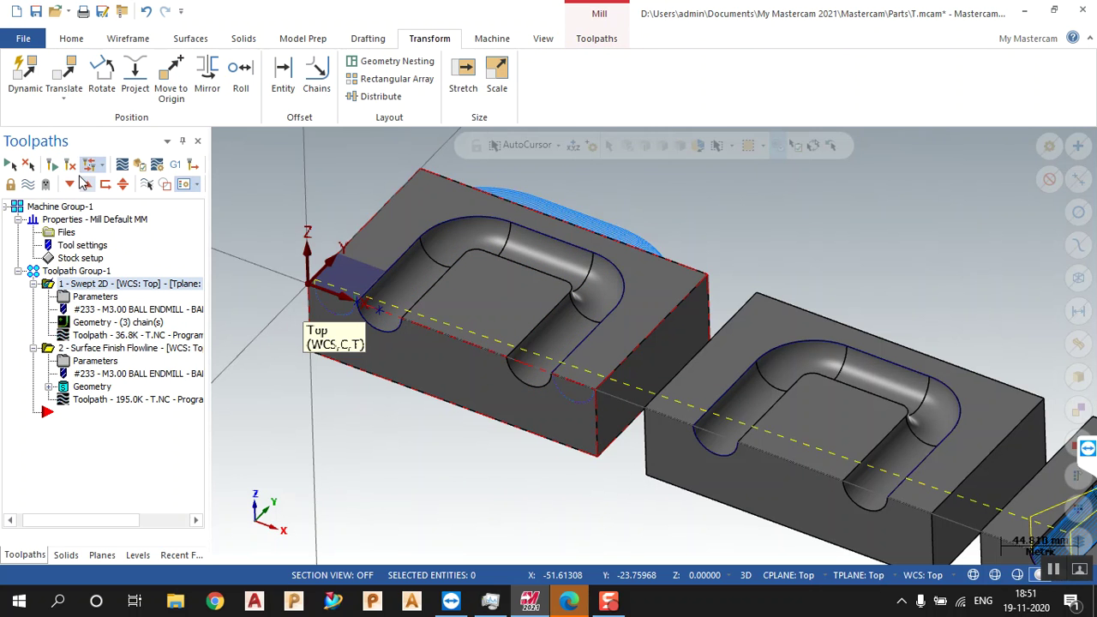
Switch the model to wireframe display and examine the Swept 2D toolpath's position relative to the first block's groove
click(973, 574)
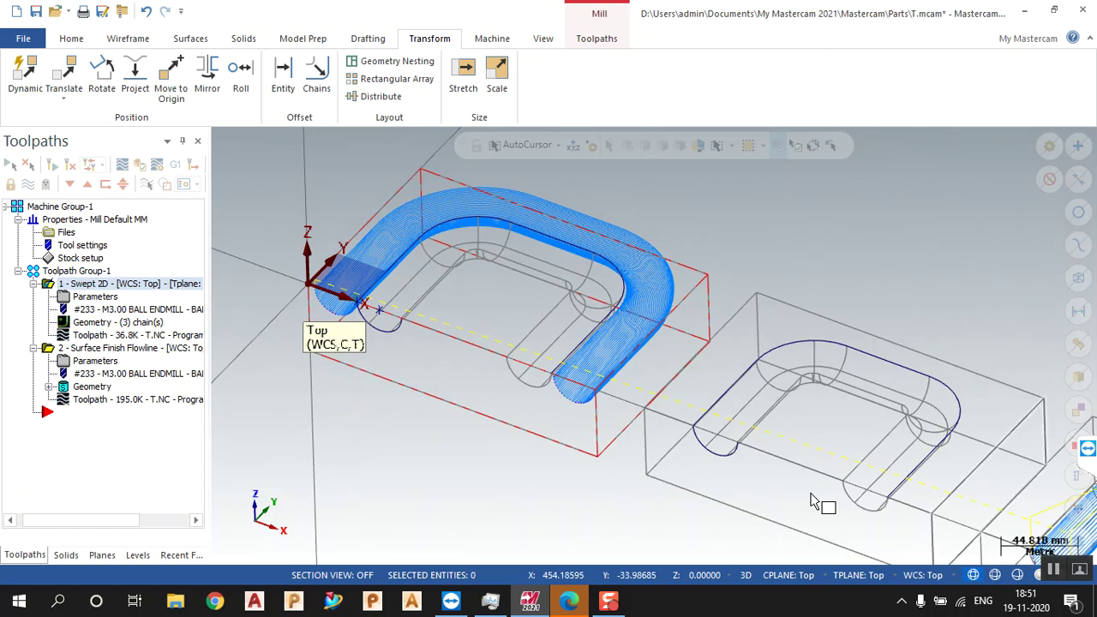
scroll(717, 454, up, 2)
scroll(560, 392, down, 2)
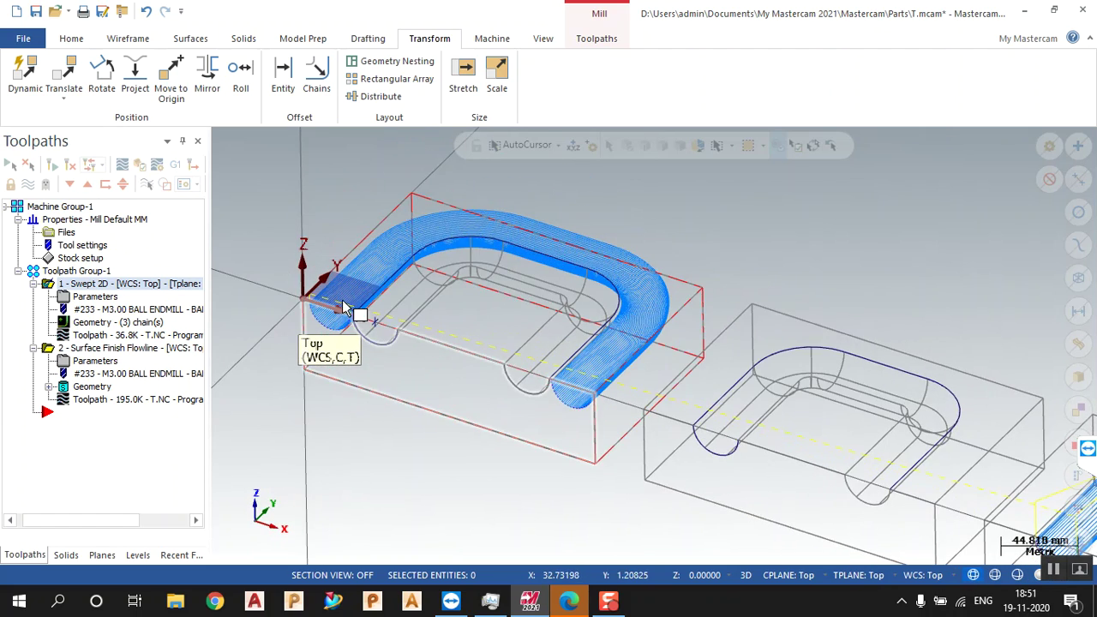
scroll(366, 330, up, 2)
scroll(364, 328, up, 2)
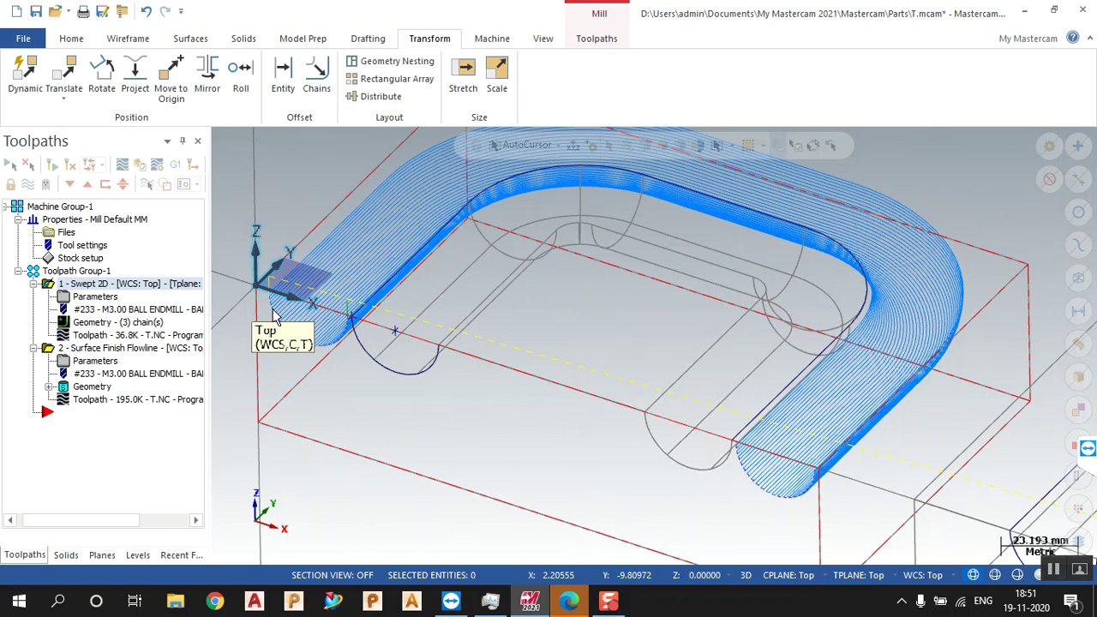
Set the Swept 2D operation's along cutter compensation to Left and regenerate the toolpath
click(107, 362)
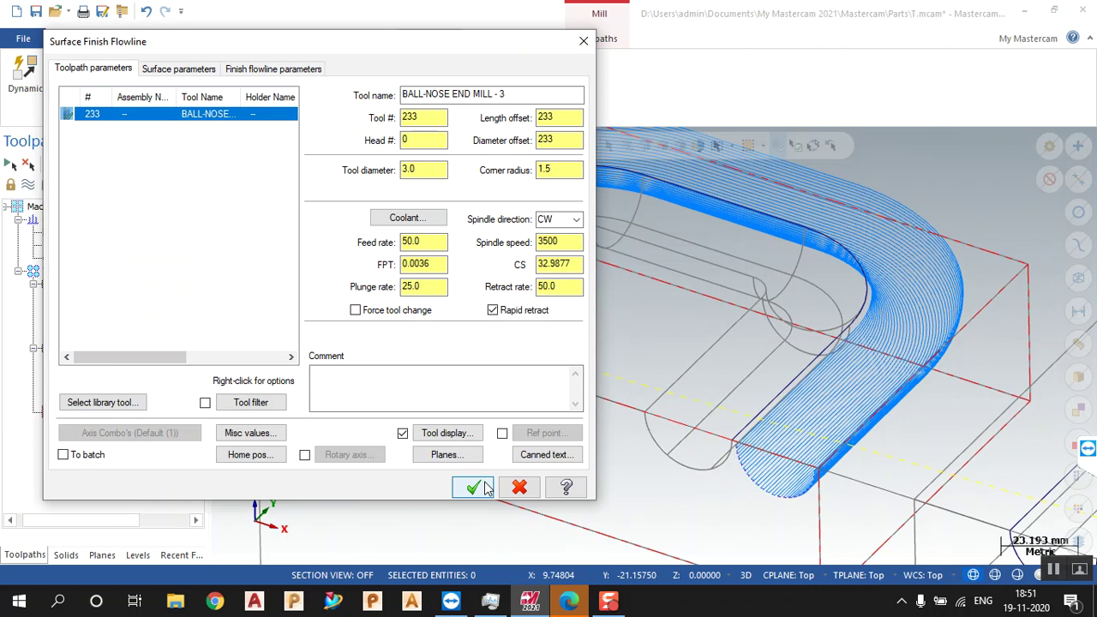
click(486, 488)
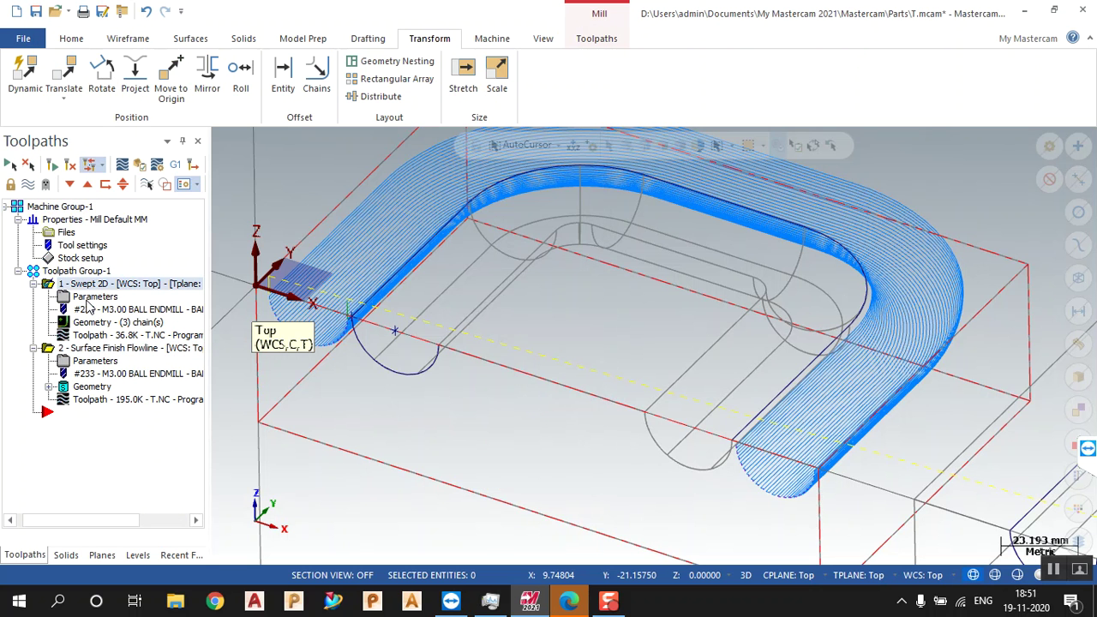
click(89, 299)
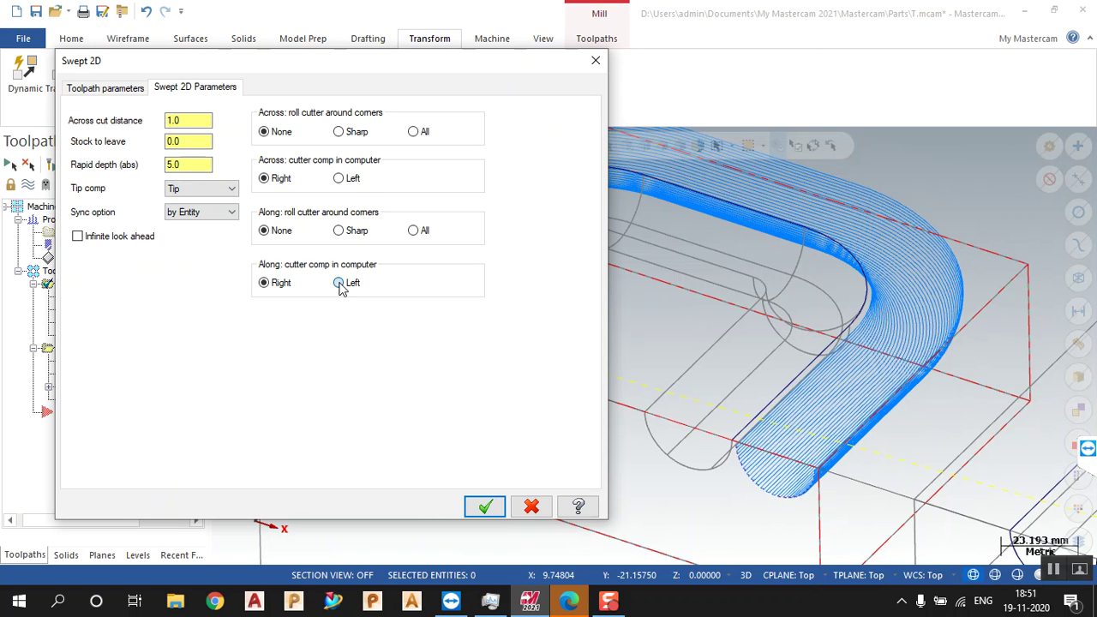
click(486, 507)
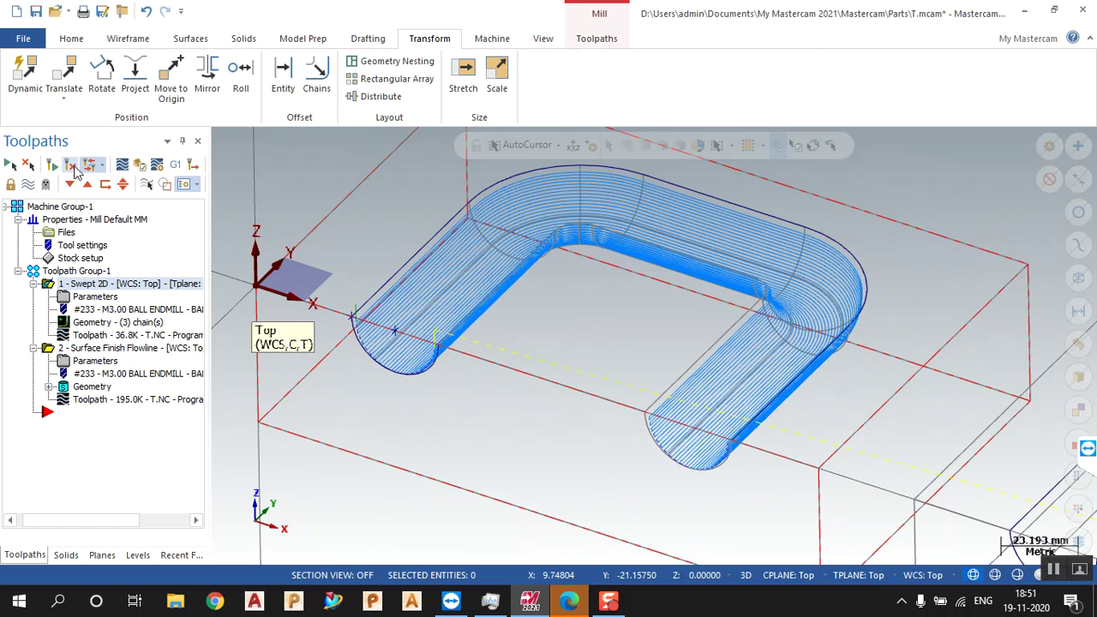
Set the Swept 2D across cutter compensation to Left, regenerate the toolpath, and inspect it at the ends of the first block's groove
double_click(106, 298)
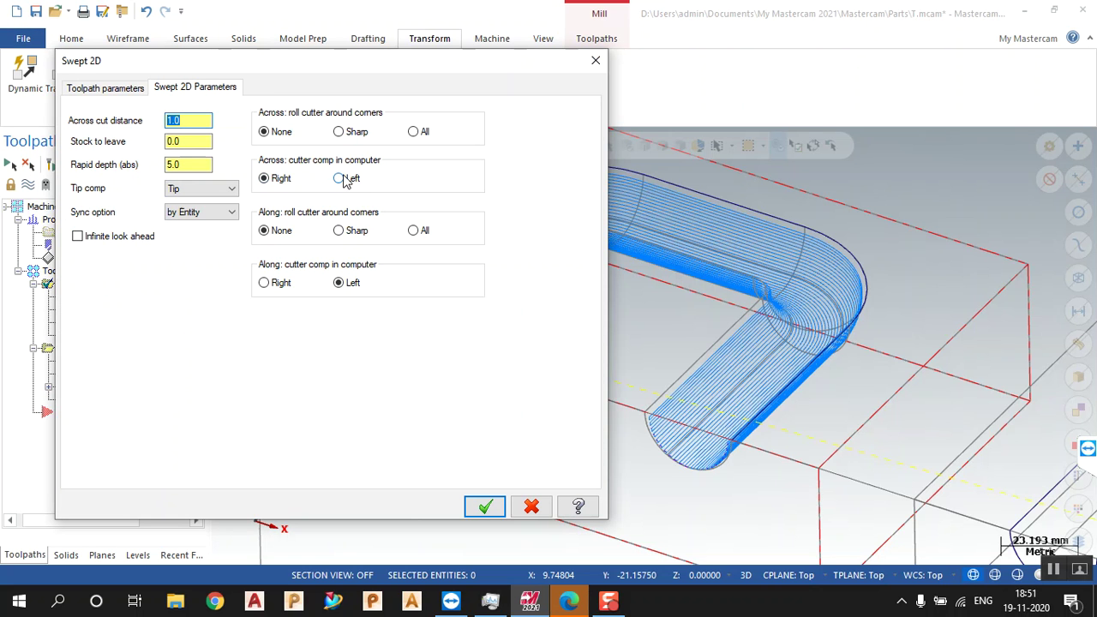
click(485, 506)
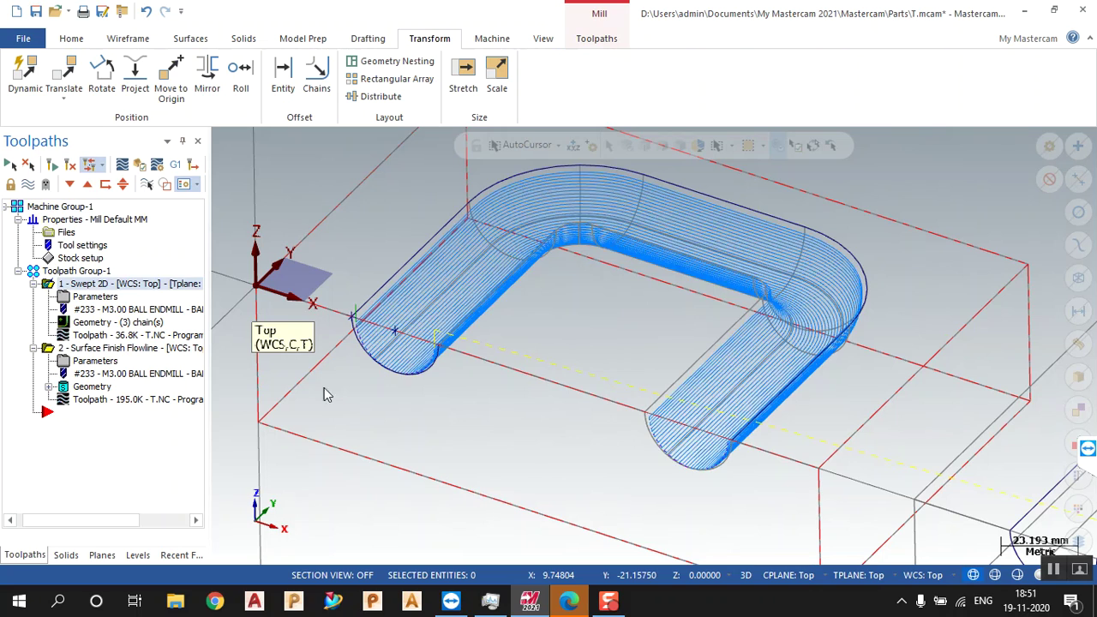
click(72, 165)
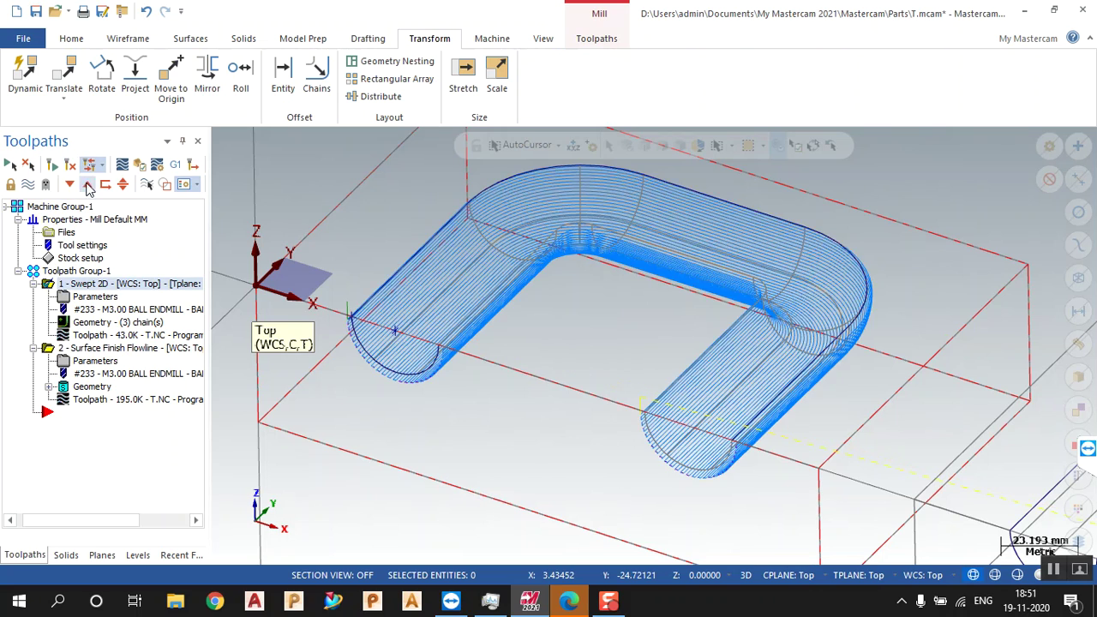
scroll(424, 369, up, 3)
scroll(423, 407, up, 3)
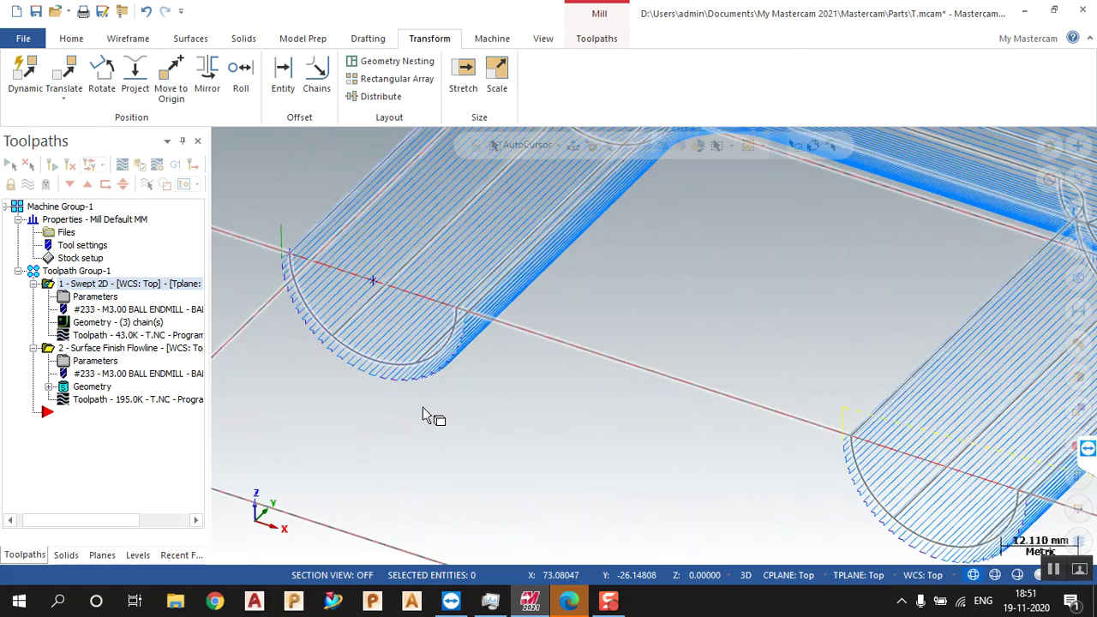
Return the model to shaded display and look over the row of four blocks
scroll(429, 418, down, 8)
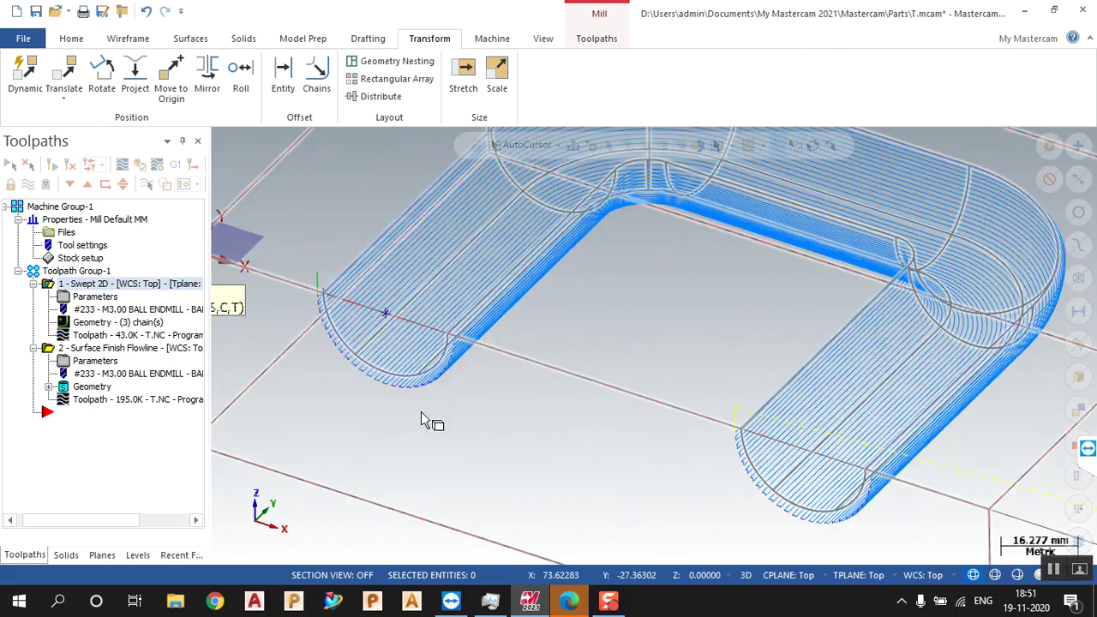
click(75, 271)
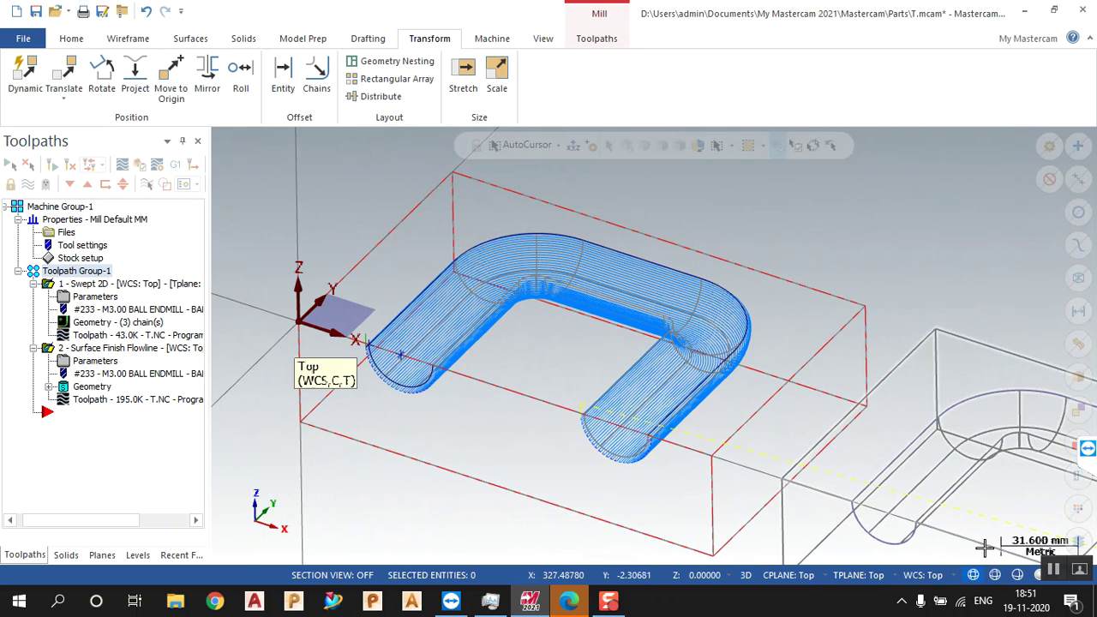
click(1036, 574)
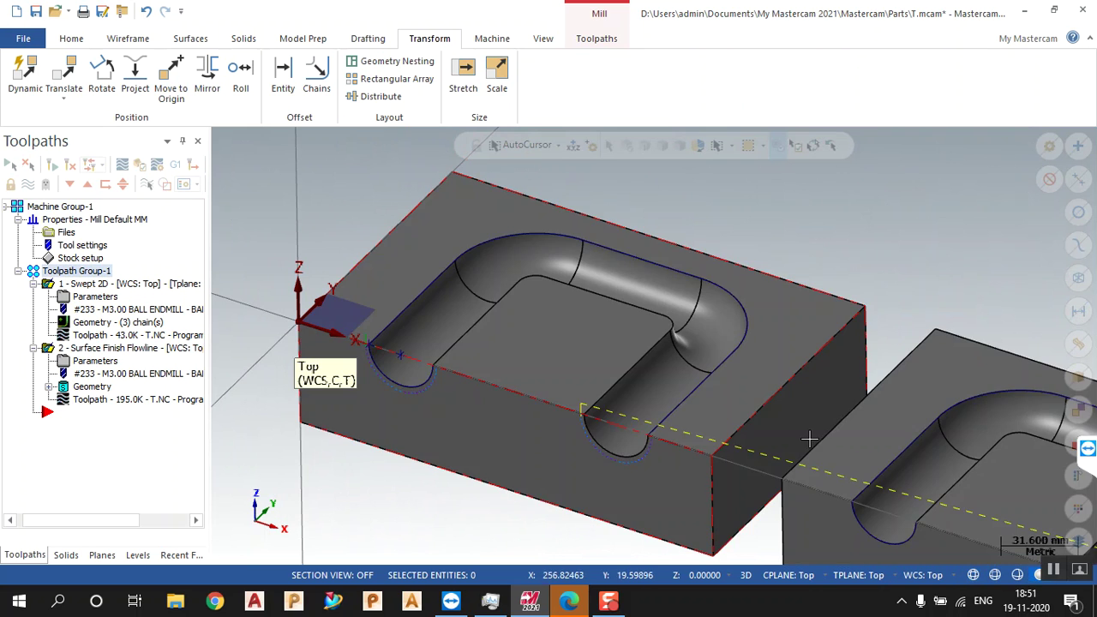
scroll(617, 326, down, 6)
scroll(634, 351, down, 7)
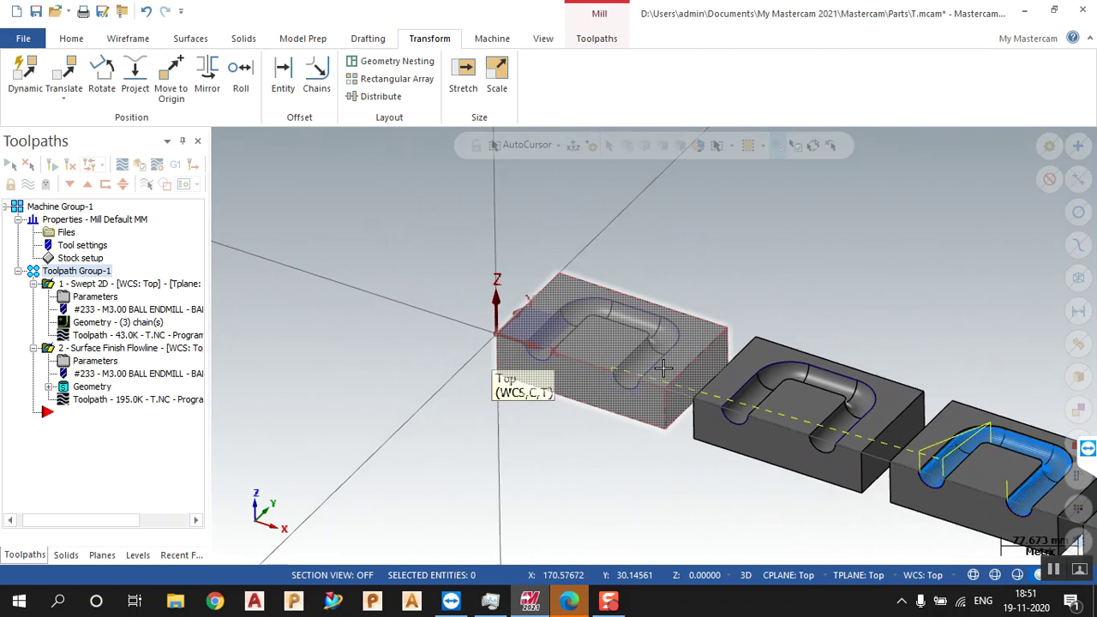
scroll(983, 450, up, 2)
scroll(984, 450, down, 2)
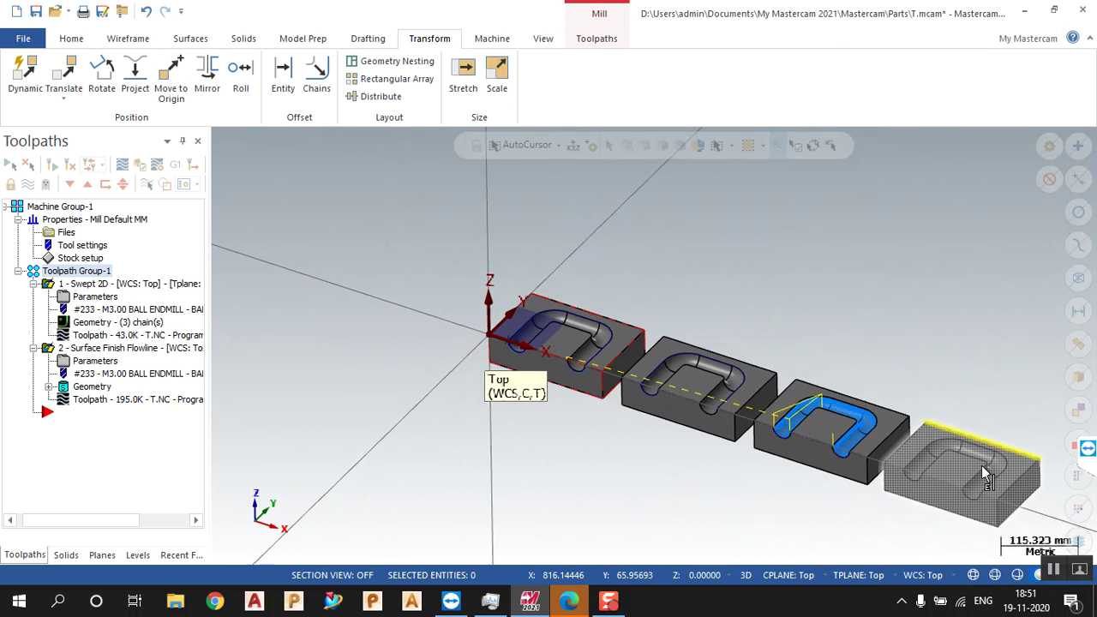
scroll(977, 454, up, 6)
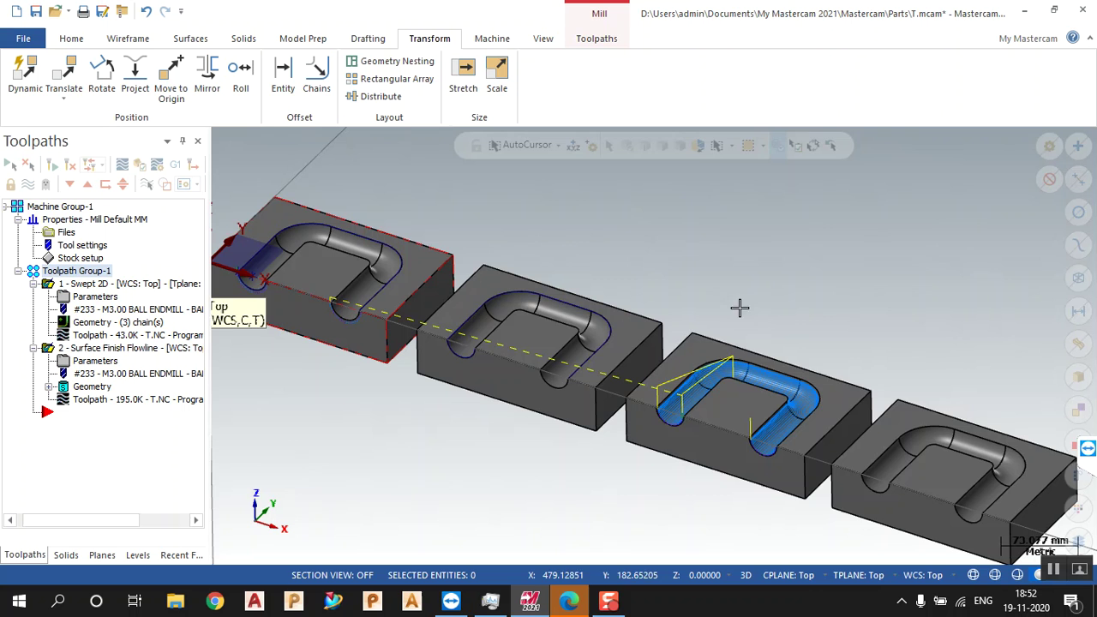
scroll(685, 276, down, 3)
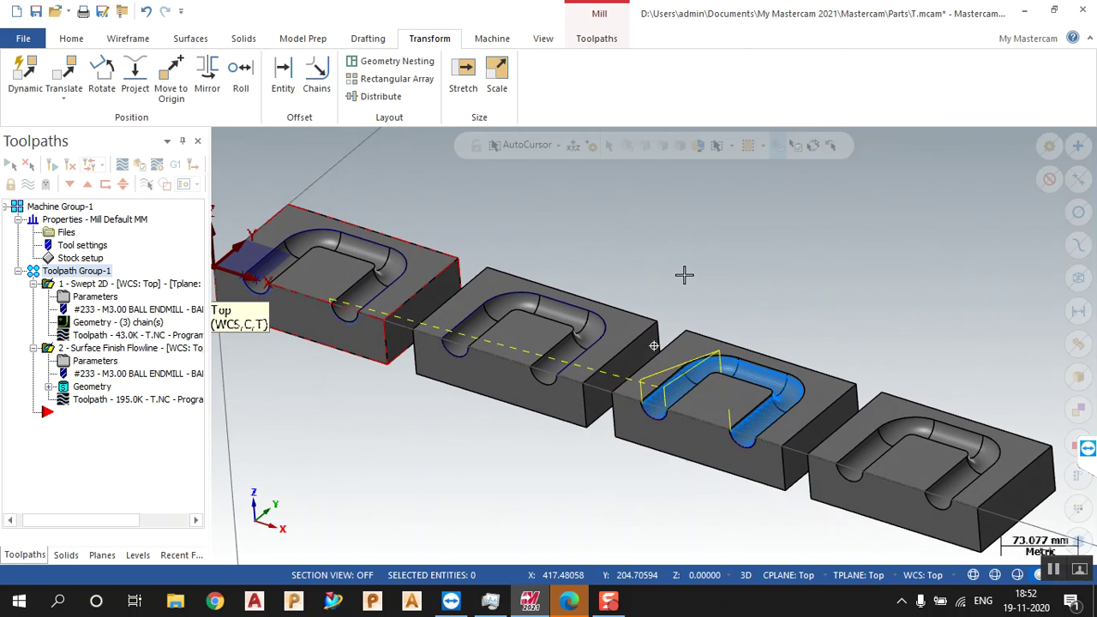
Set the Swept 2D operation's across cutter compensation to Right and regenerate the first block's toolpath
click(85, 298)
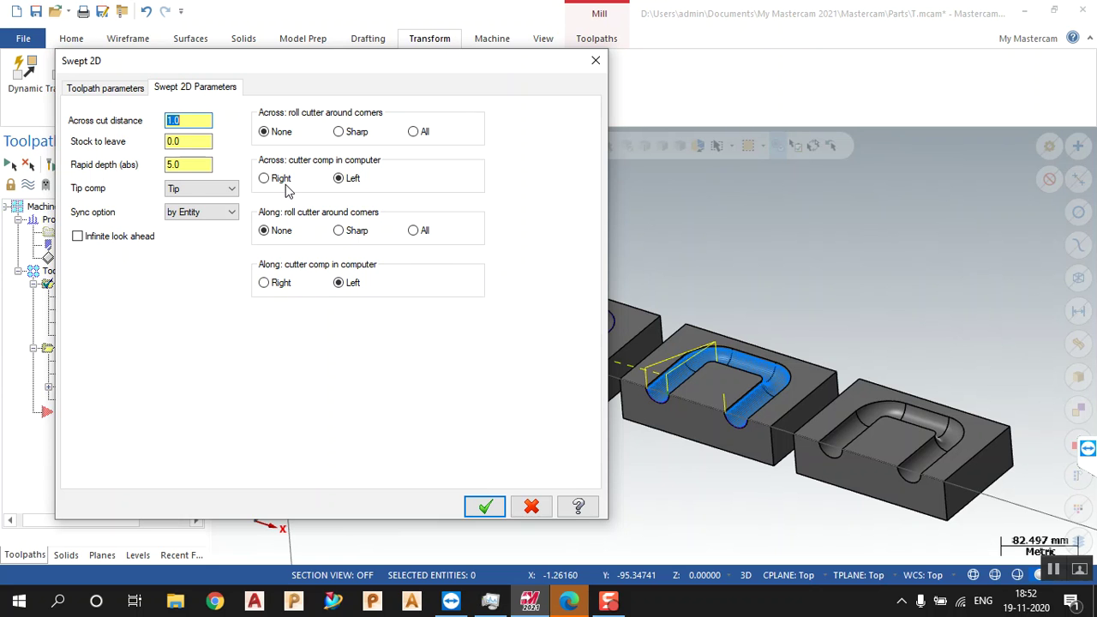
click(484, 507)
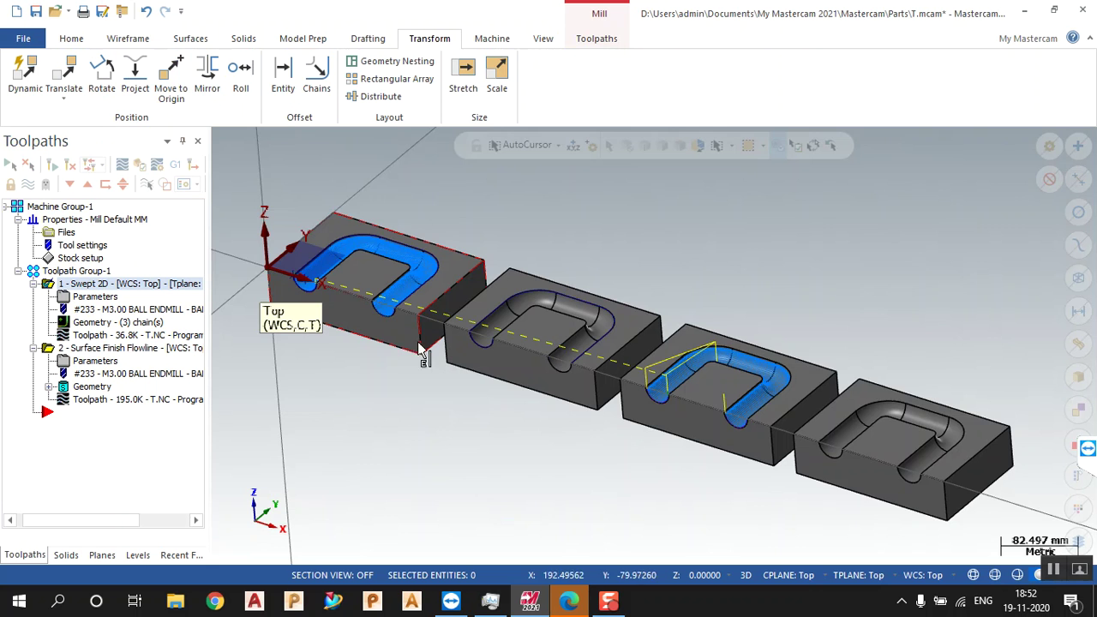
Create a Surface Finish Flowline toolpath using the five groove faces of the second block as drive surfaces
scroll(617, 360, up, 2)
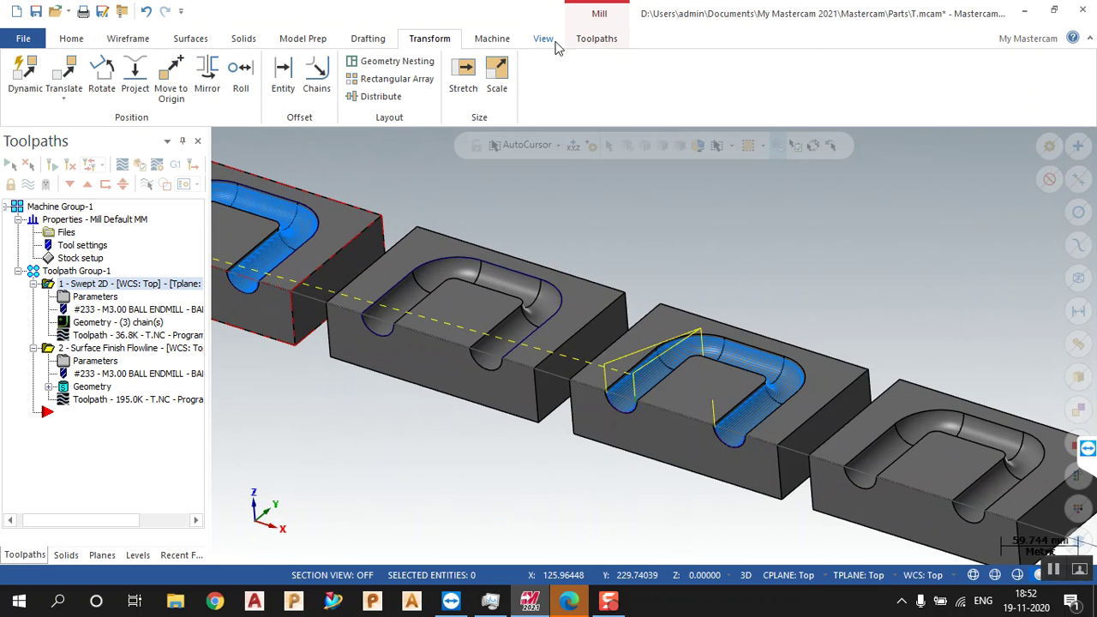
click(597, 38)
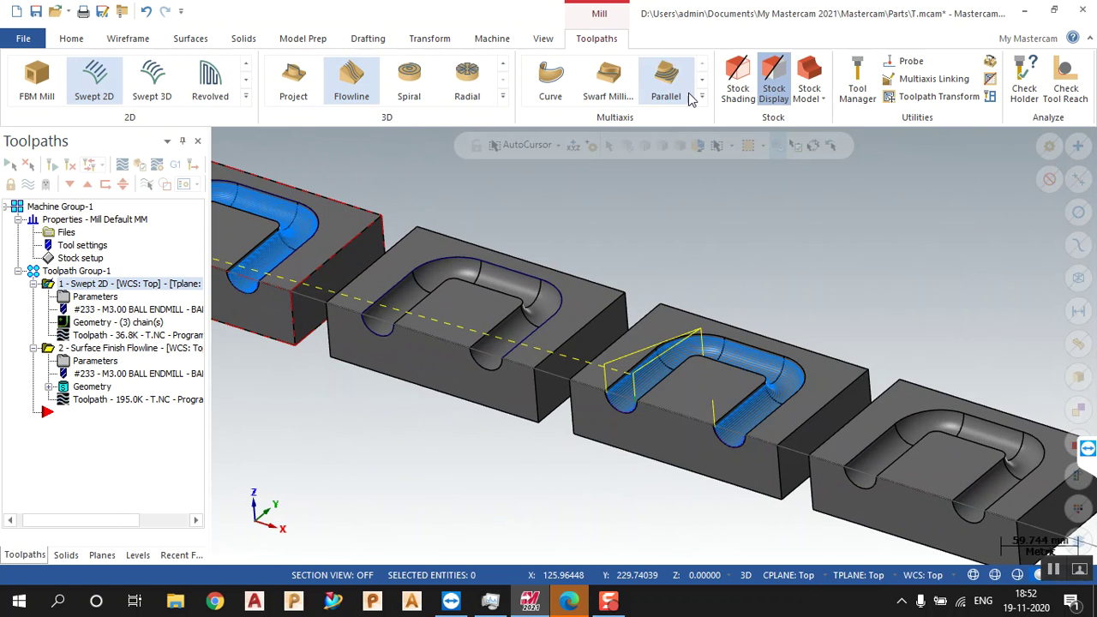
click(503, 96)
click(405, 300)
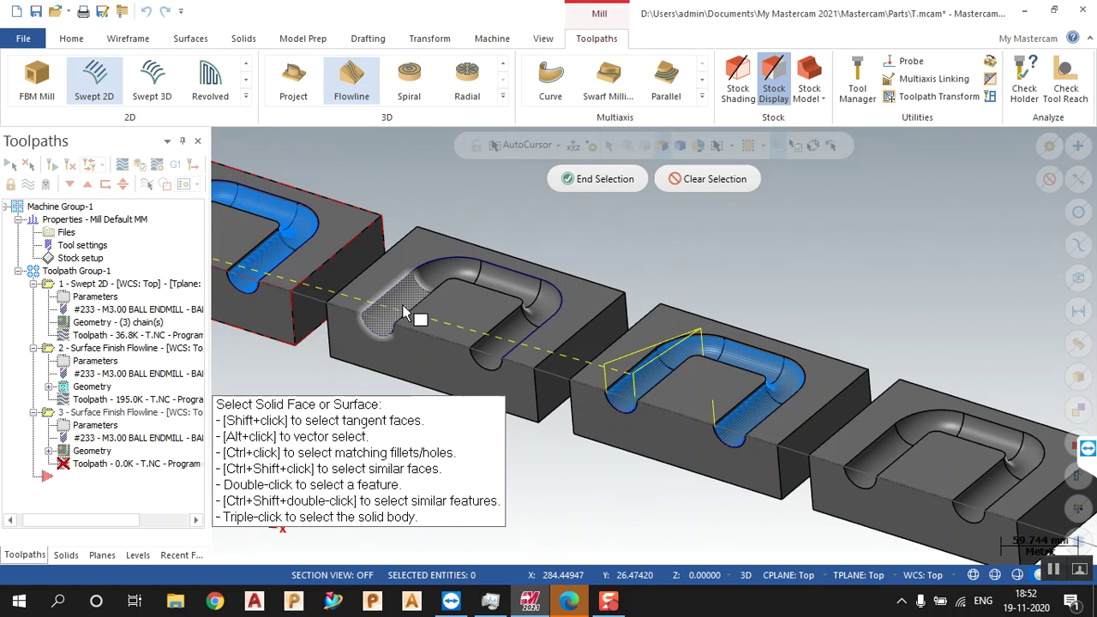
click(438, 276)
click(499, 282)
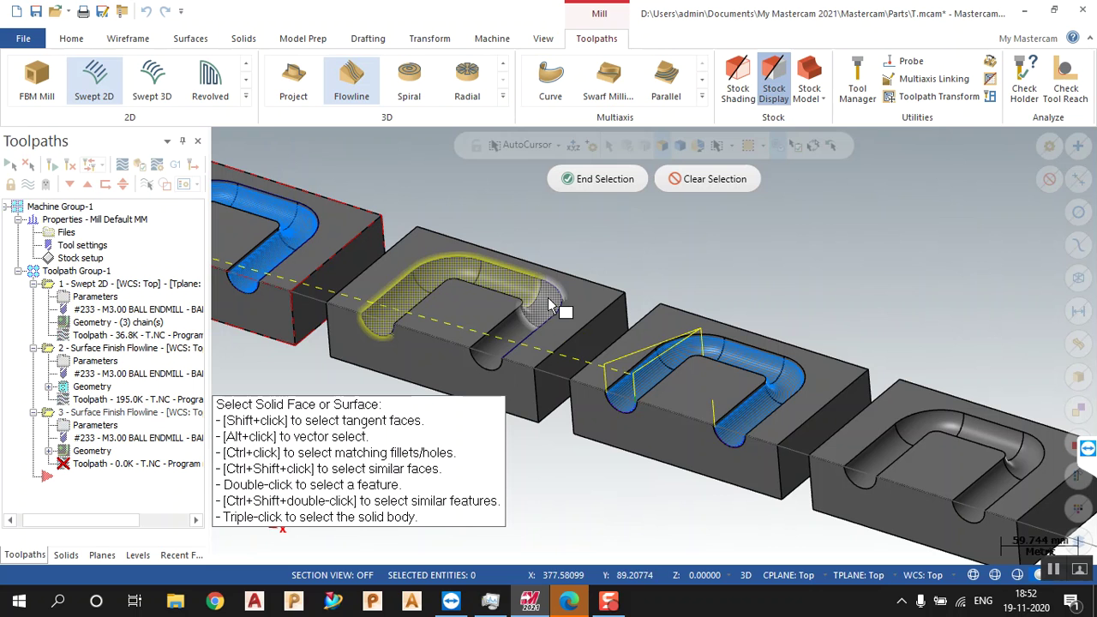
click(545, 299)
click(517, 323)
click(600, 179)
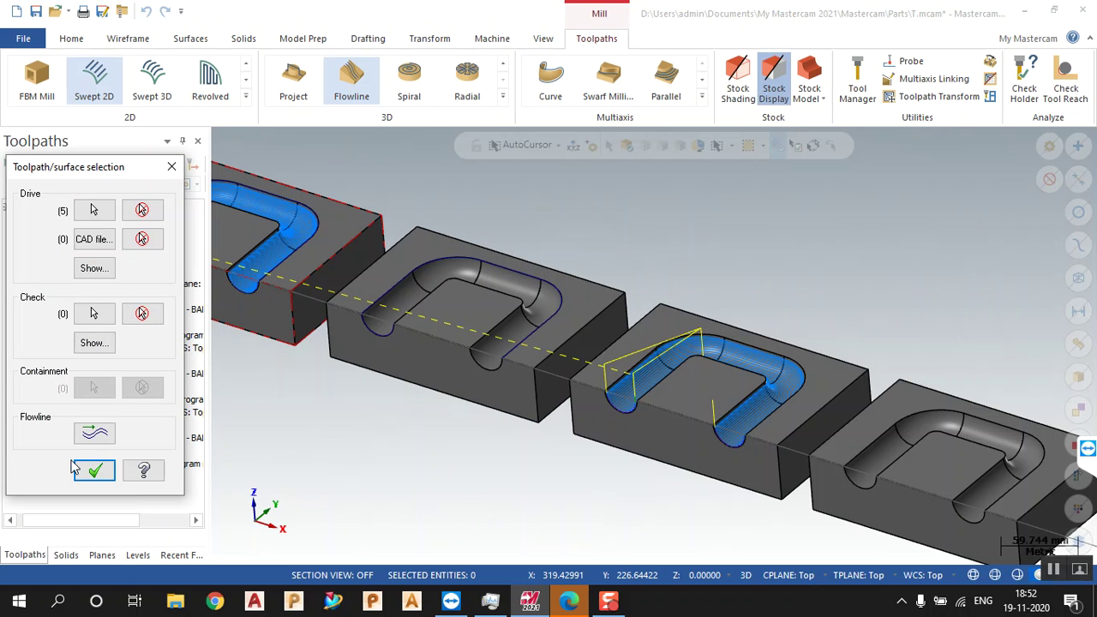
Flip the second block's Flowline cut direction, accept the 3 mm ball-nose end mill settings, and generate the toolpath
click(90, 469)
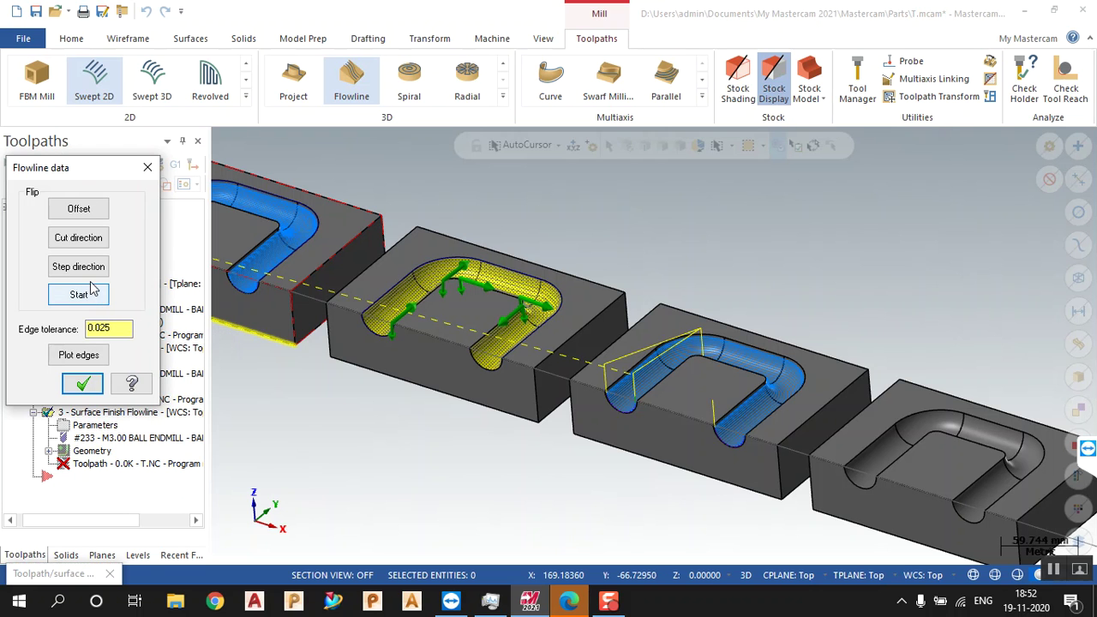
click(90, 242)
click(83, 385)
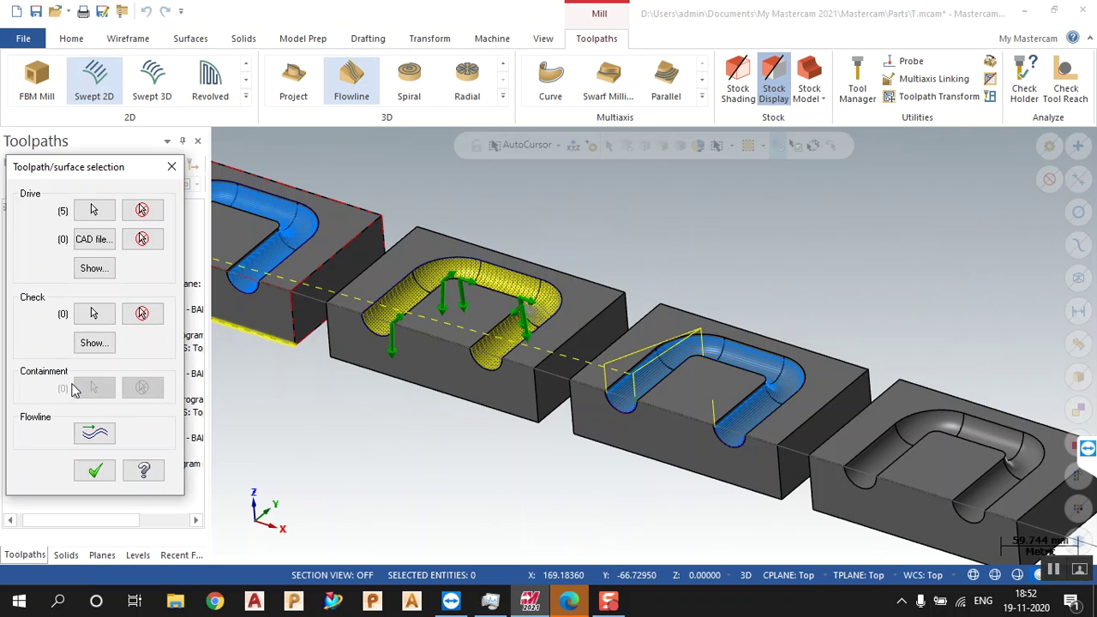
click(94, 472)
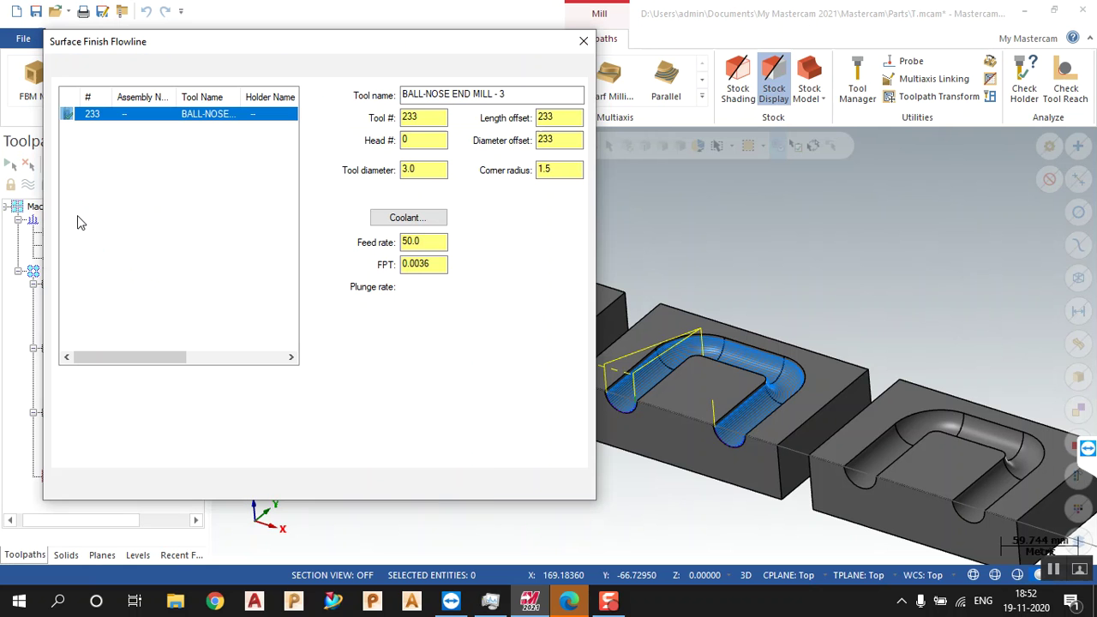
click(472, 488)
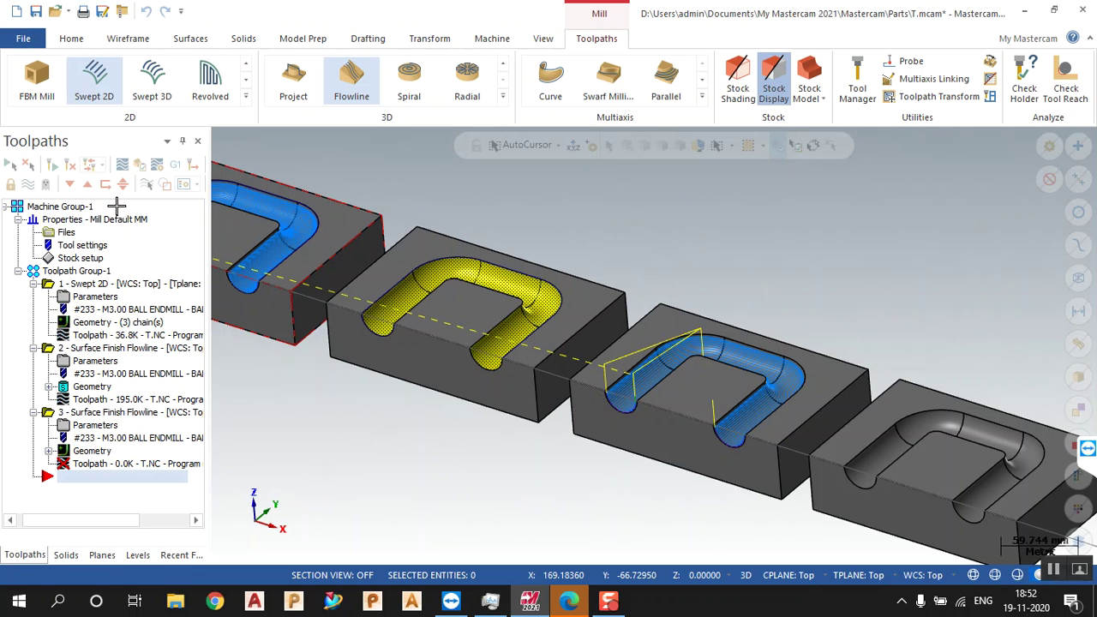
scroll(518, 321, down, 5)
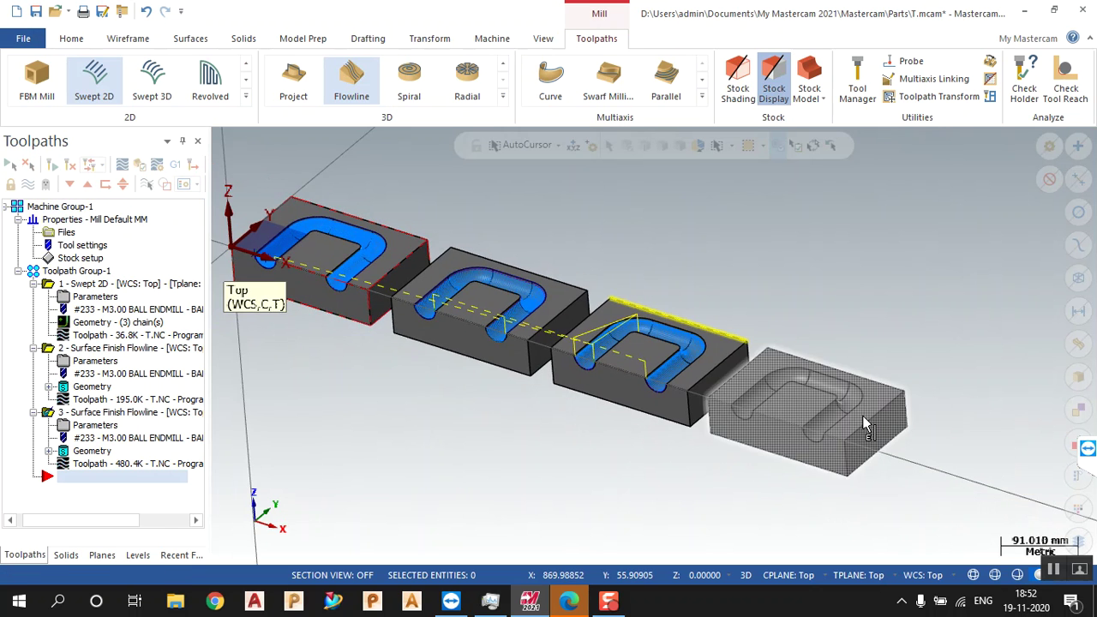
Create edge curves with Curve One Edge on the fourth block's groove, covering one end arc and the outer top edge
scroll(870, 421, up, 6)
scroll(902, 393, up, 4)
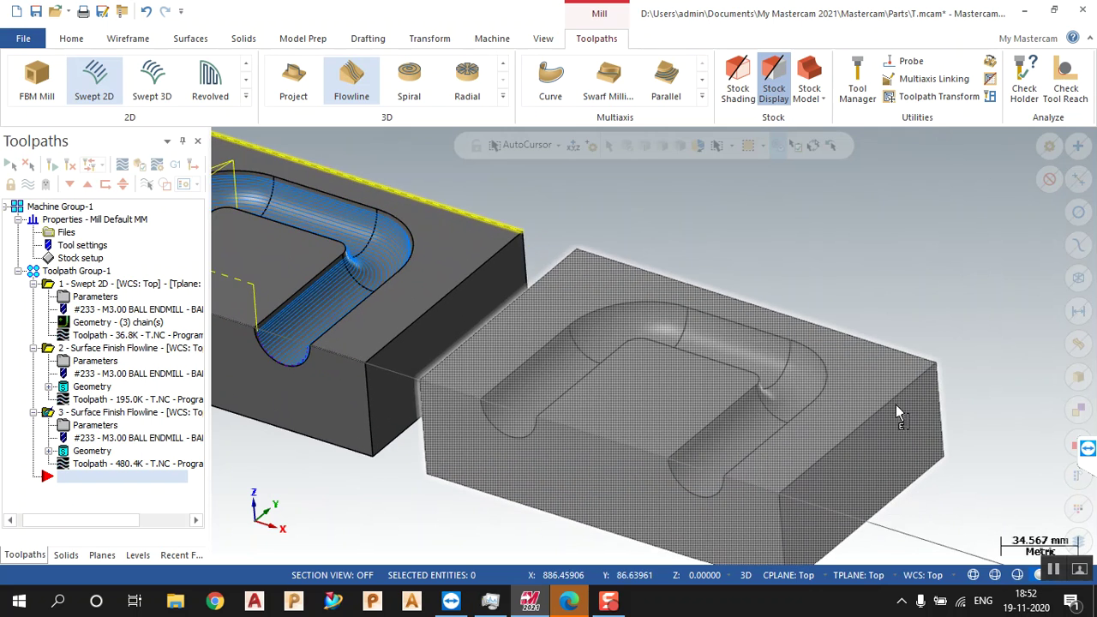
click(132, 38)
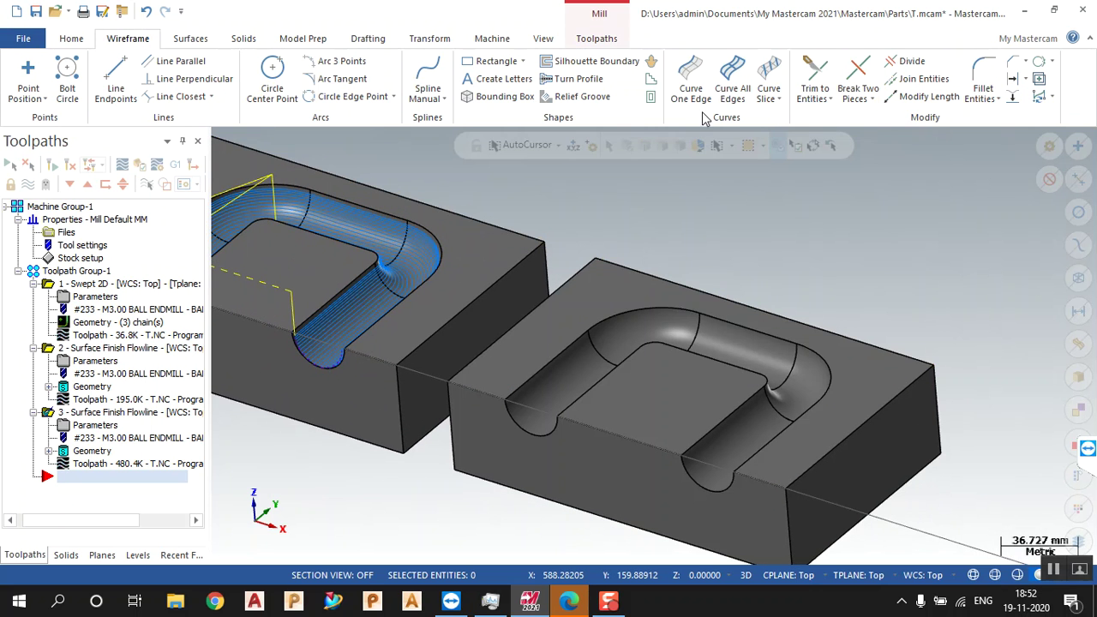
click(528, 427)
click(554, 375)
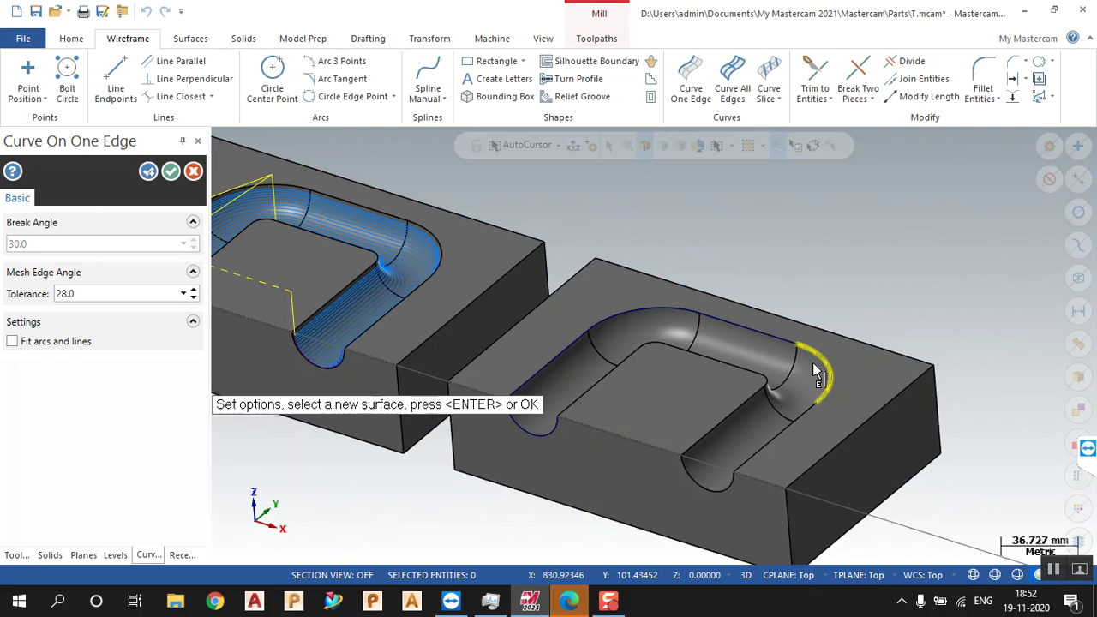
click(771, 434)
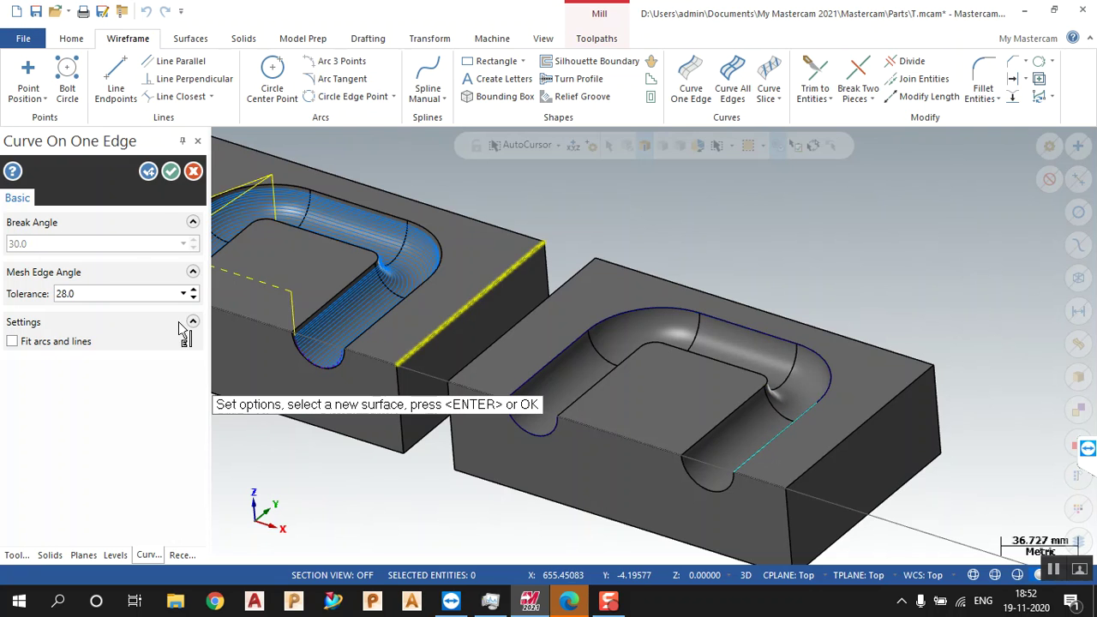
click(174, 176)
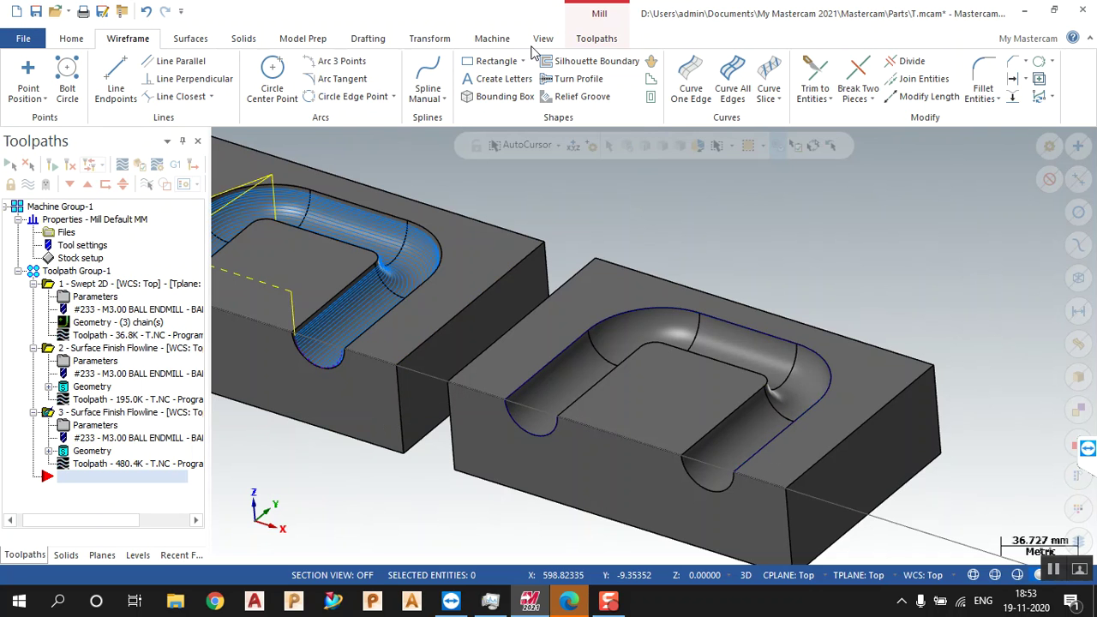
Start a Swept 2D toolpath on the fourth block, set the planes to Front, and pick the groove's end arc as a single-entity across contour
click(497, 41)
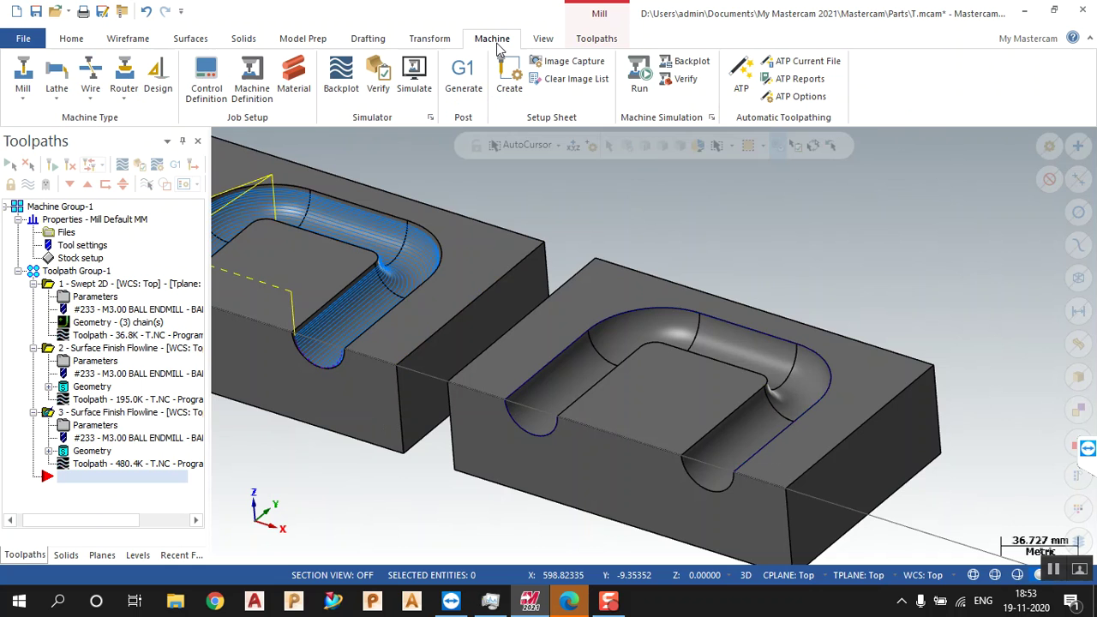
click(592, 40)
click(94, 86)
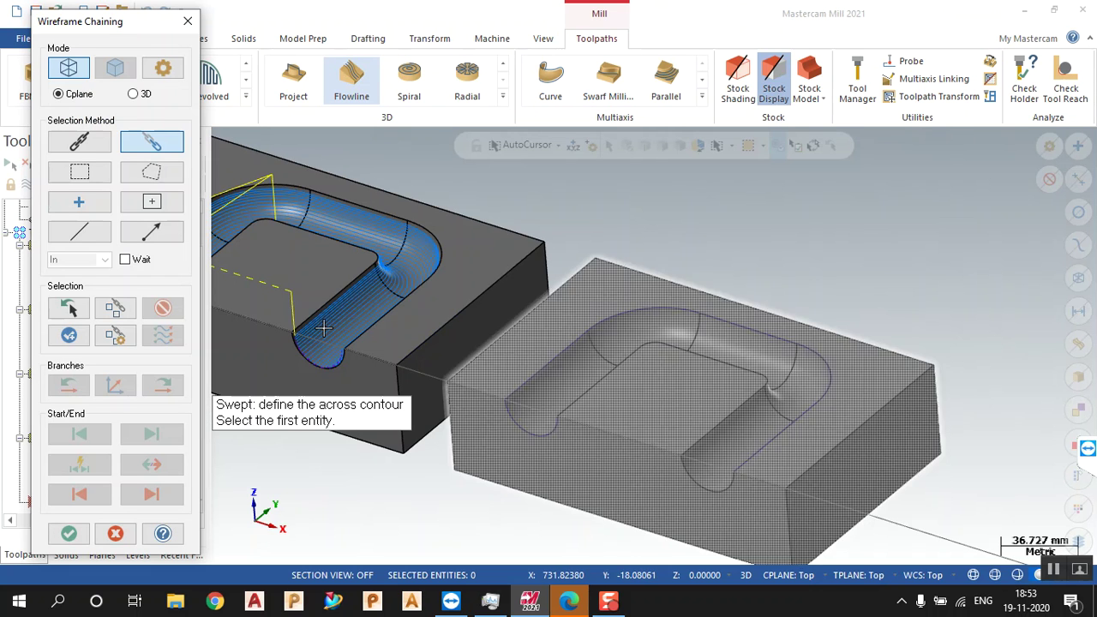
click(79, 234)
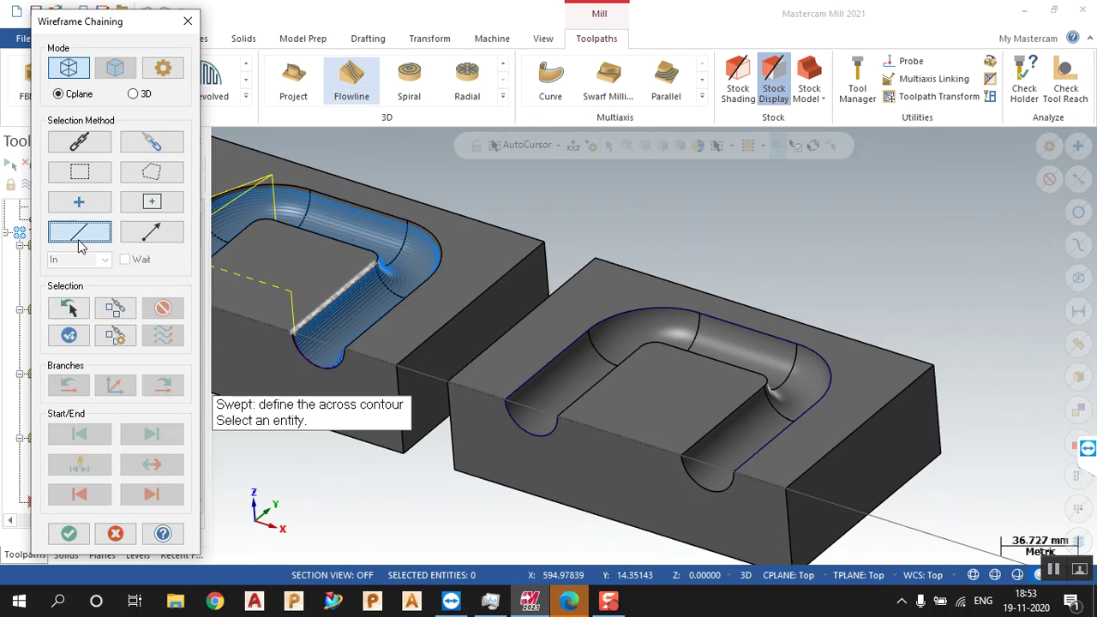
click(789, 575)
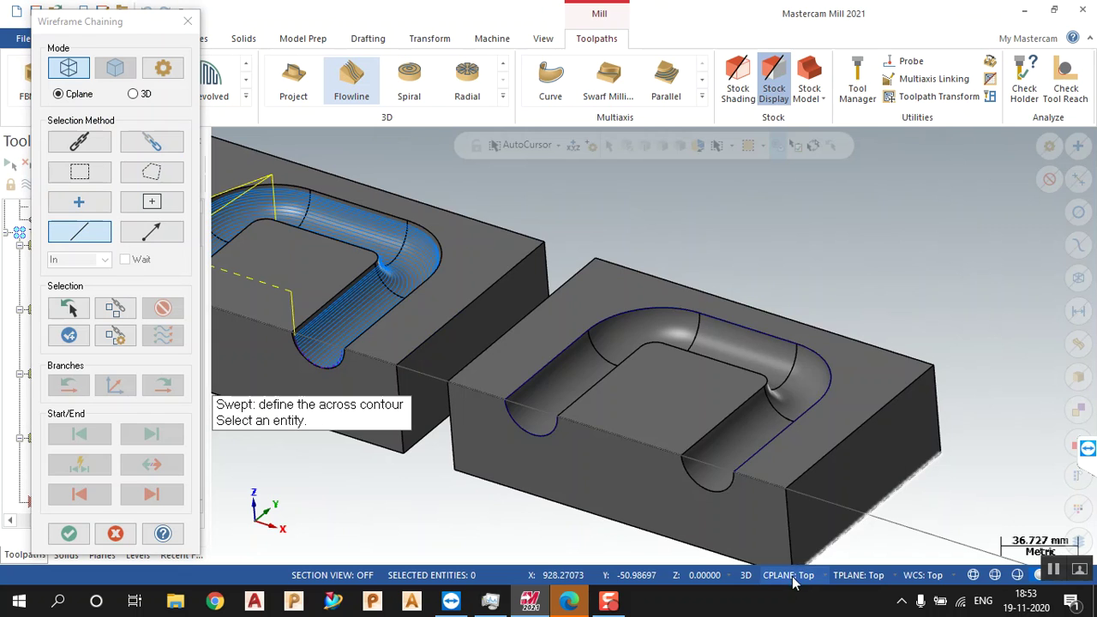
click(827, 428)
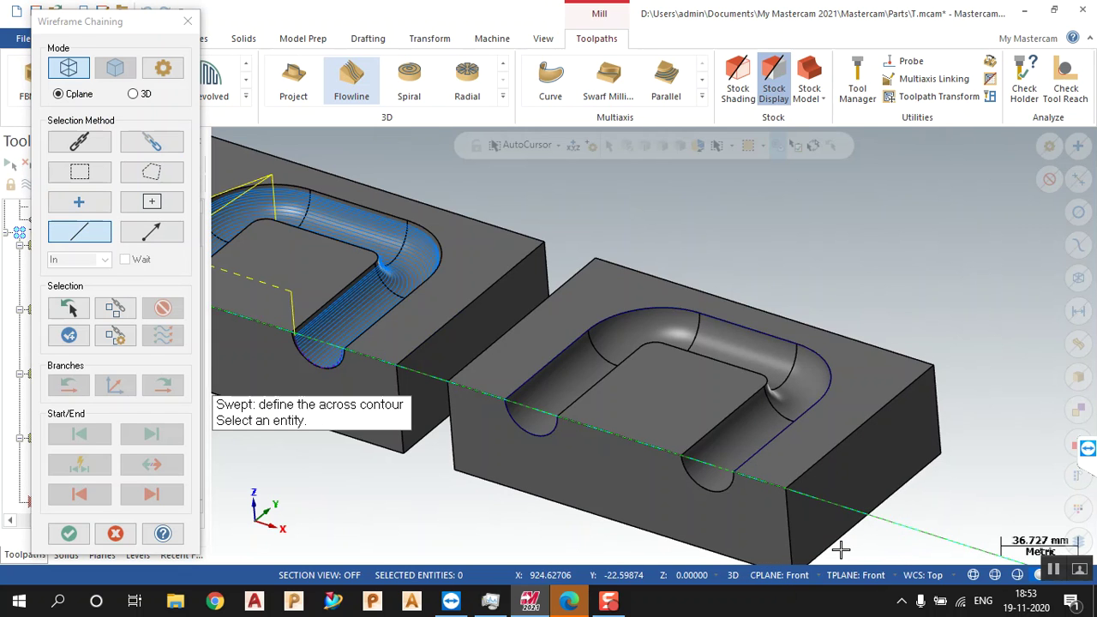
click(922, 575)
click(962, 431)
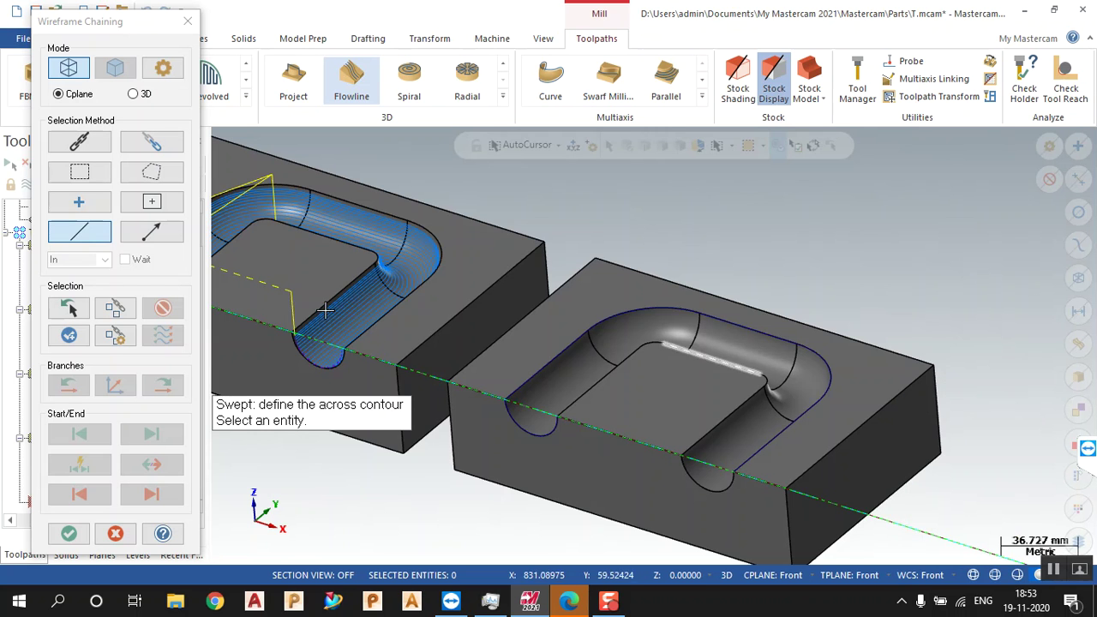
click(529, 433)
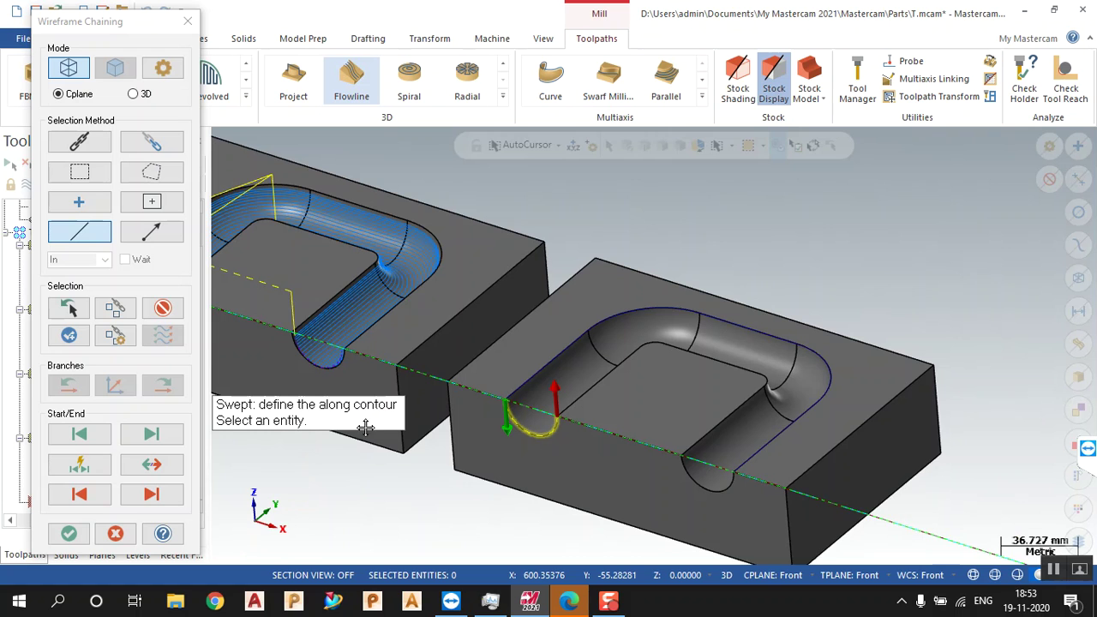
Set the construction plane, tool plane and WCS to Top and try picking the groove's straight outer edge as a single-entity along contour
click(774, 575)
click(822, 410)
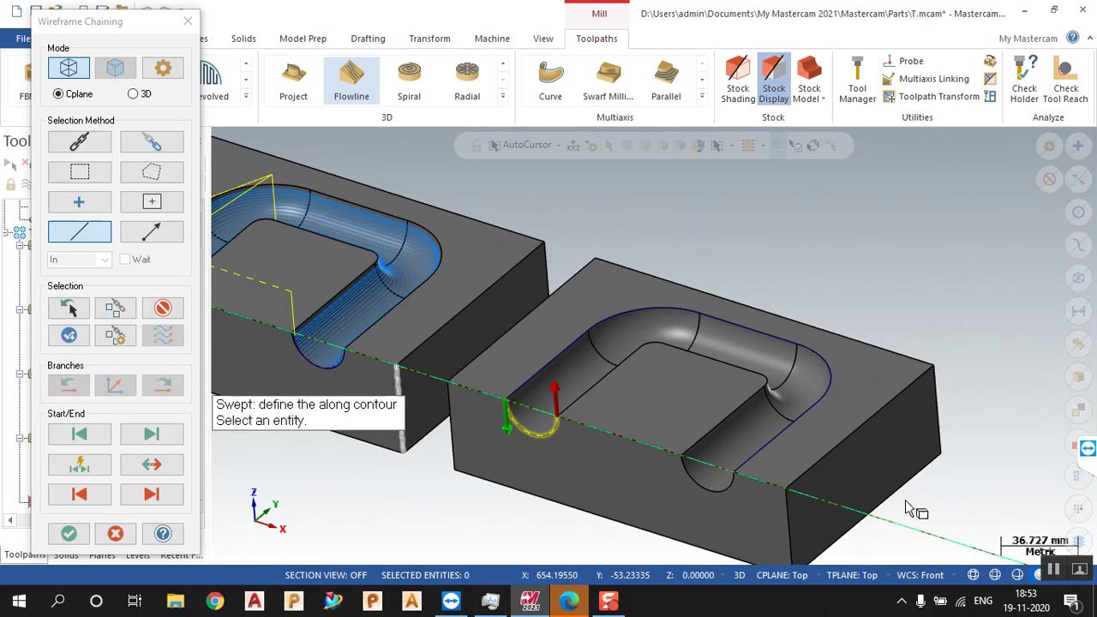
click(950, 575)
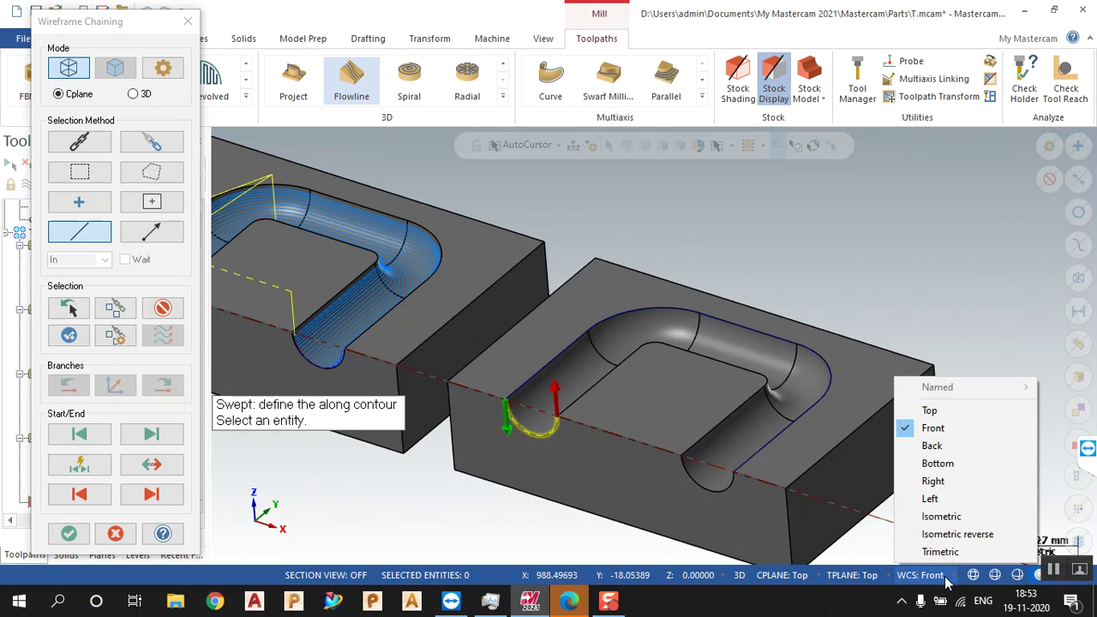
click(937, 412)
click(533, 390)
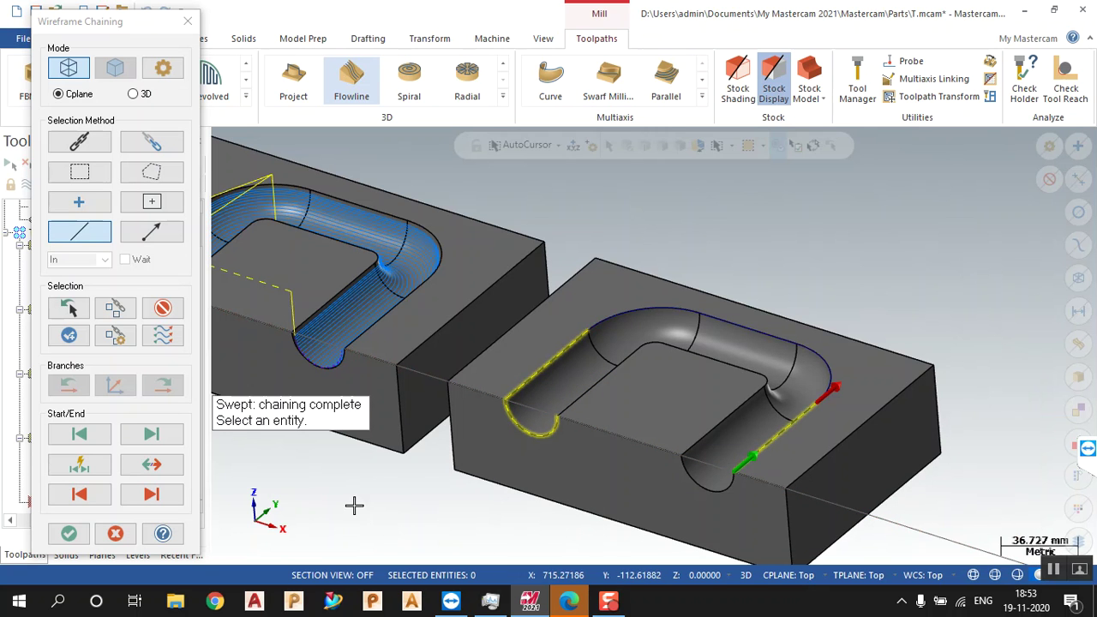
Try to rechain the outer groove edge as a partial along contour, reverse its direction, and finish the Swept 2D chaining at the contours' intersection point
click(161, 310)
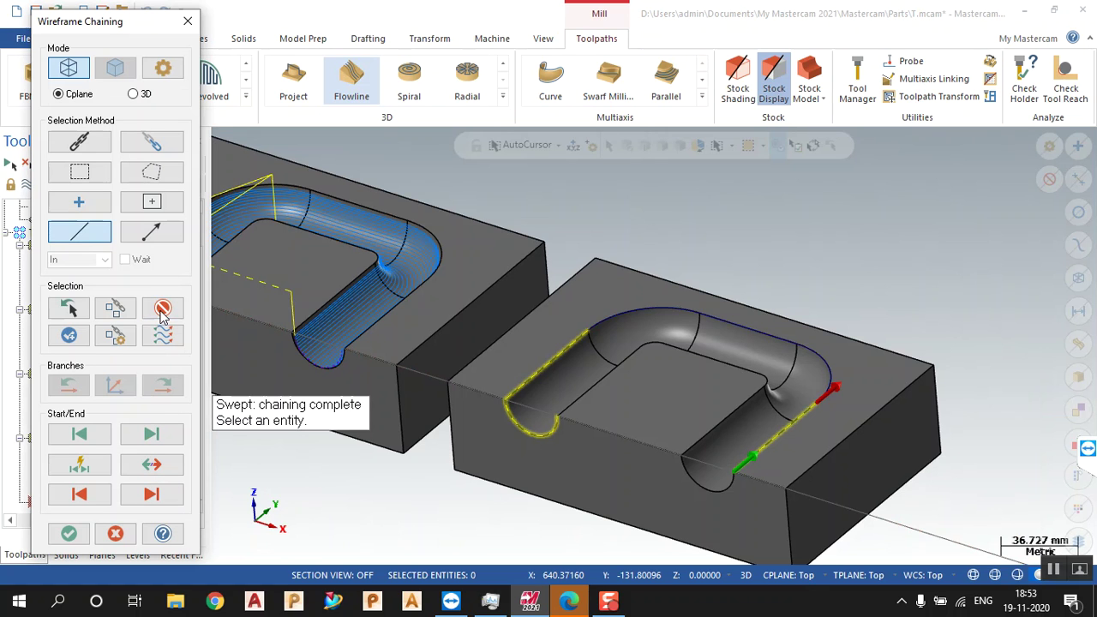
click(143, 148)
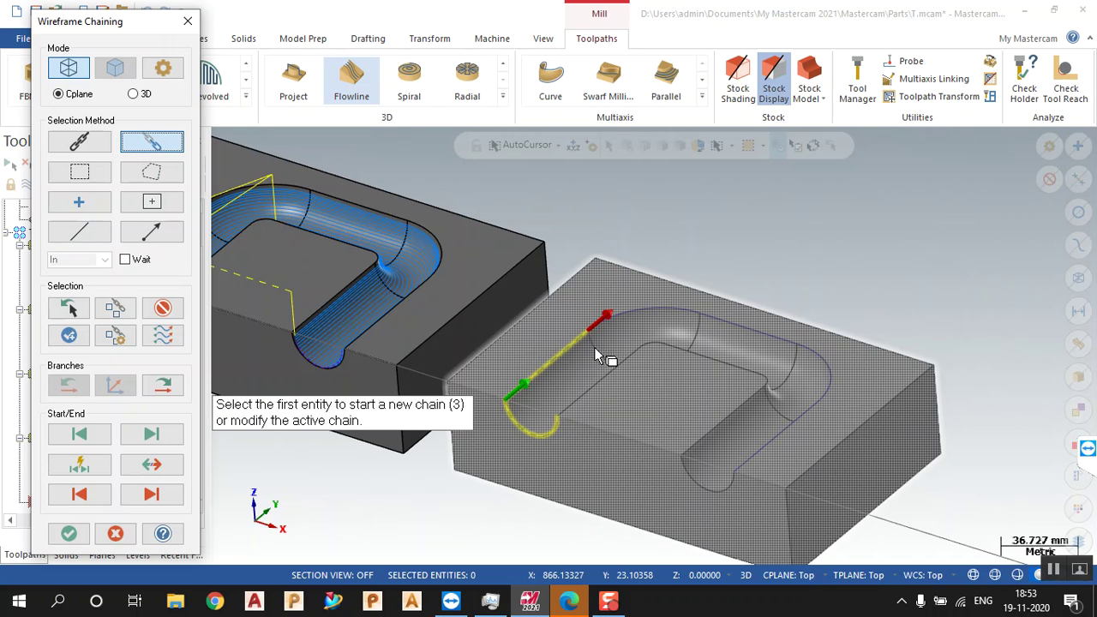
click(548, 367)
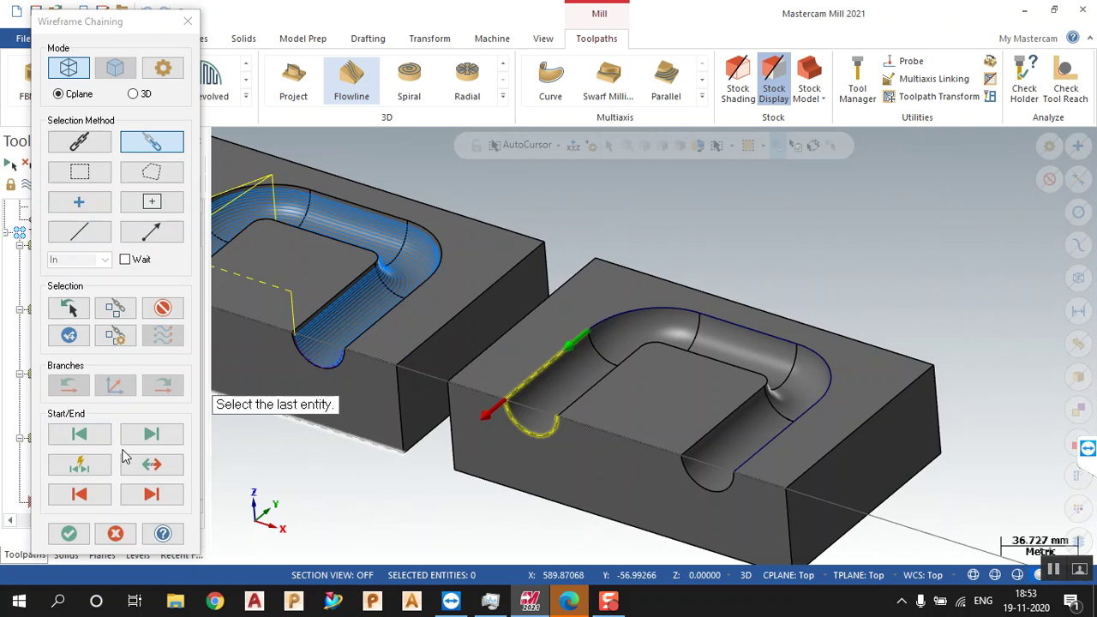
click(154, 468)
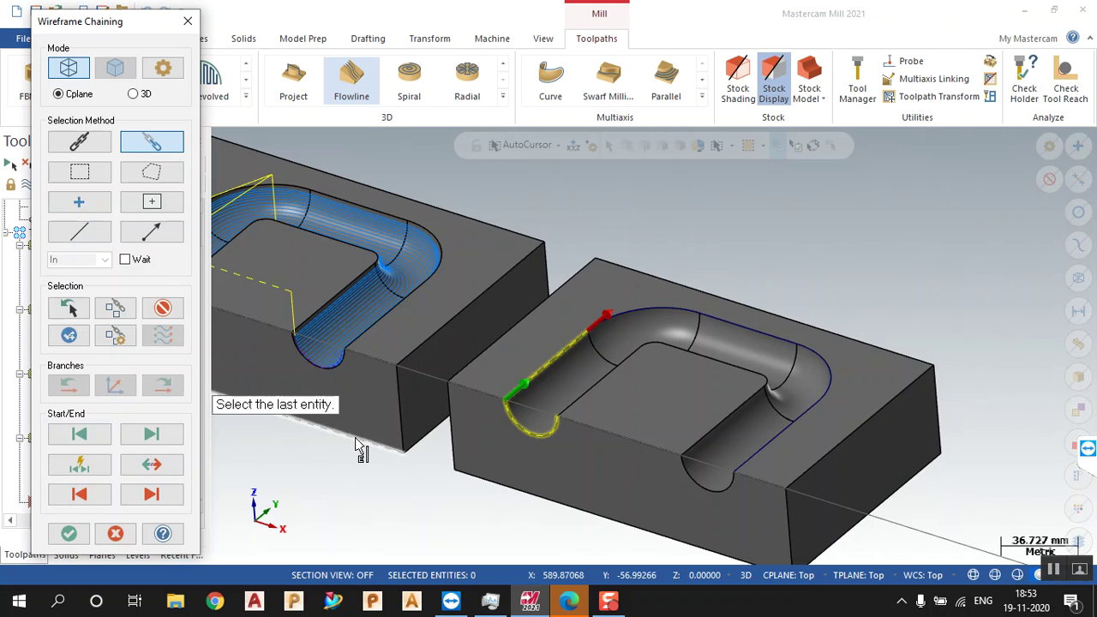
click(776, 463)
click(73, 536)
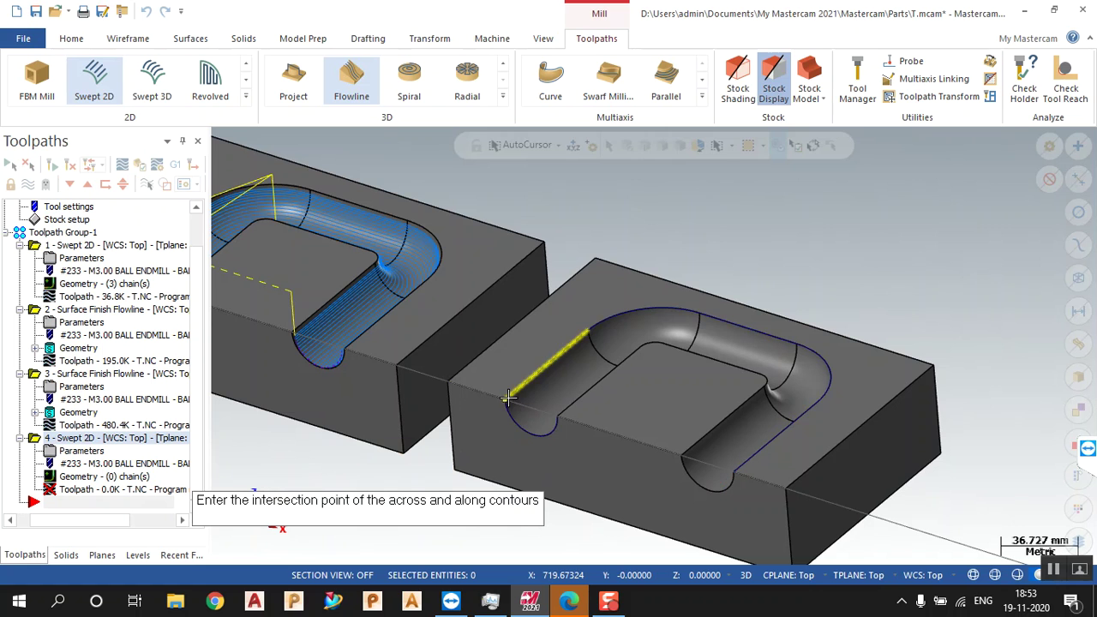
click(506, 398)
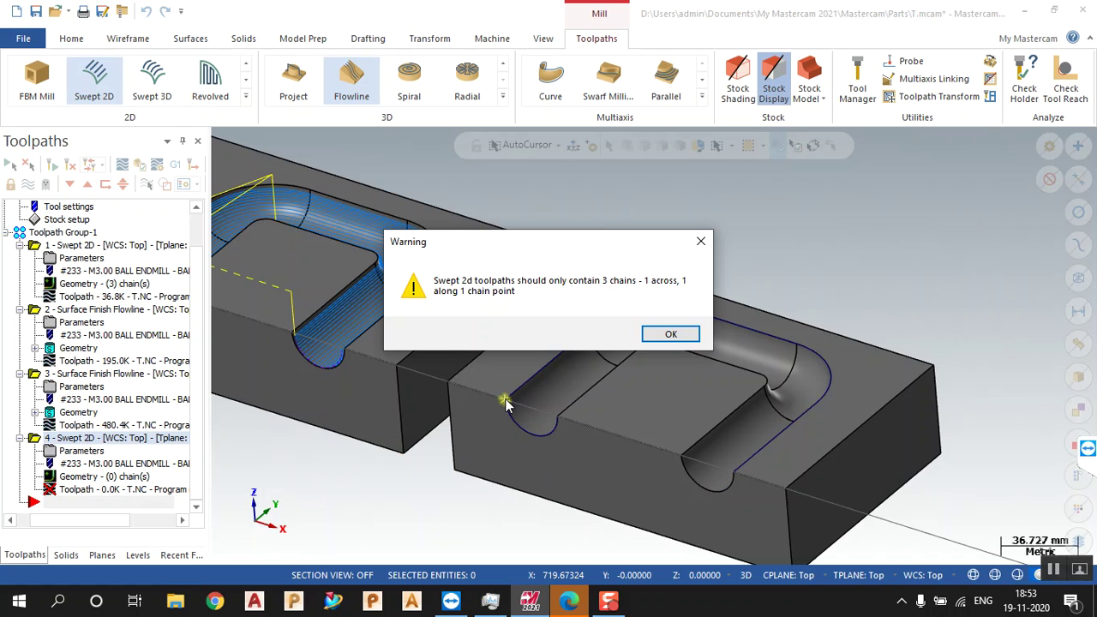
click(671, 334)
click(587, 336)
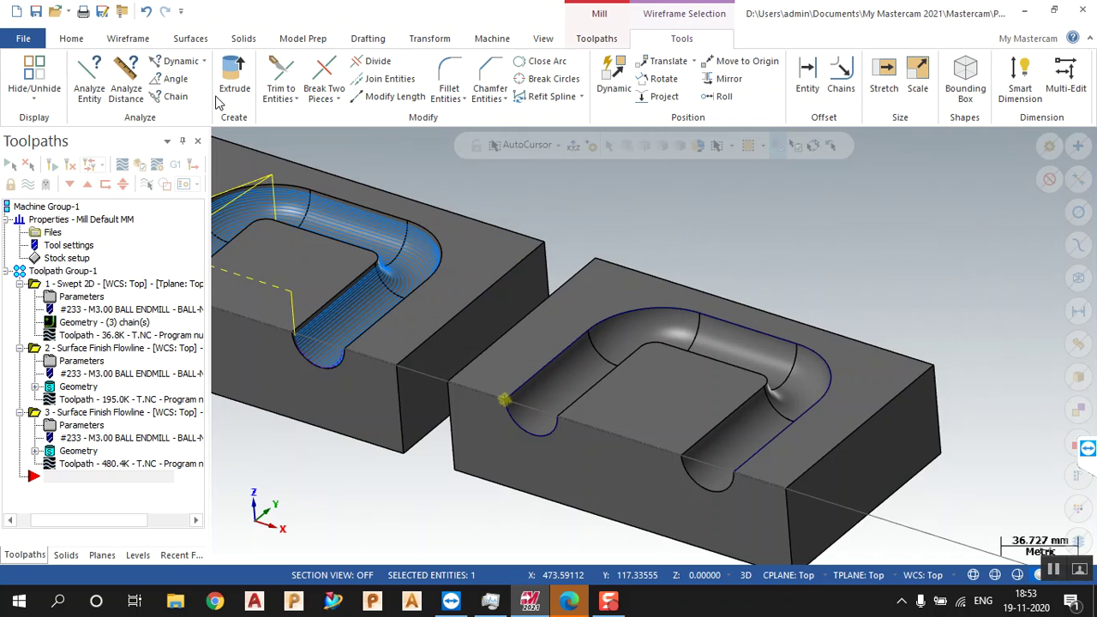
Restart Swept 2D on the fourth block, set the planes to Front, and pick the groove's end arc as a single-entity across contour
click(607, 43)
click(96, 81)
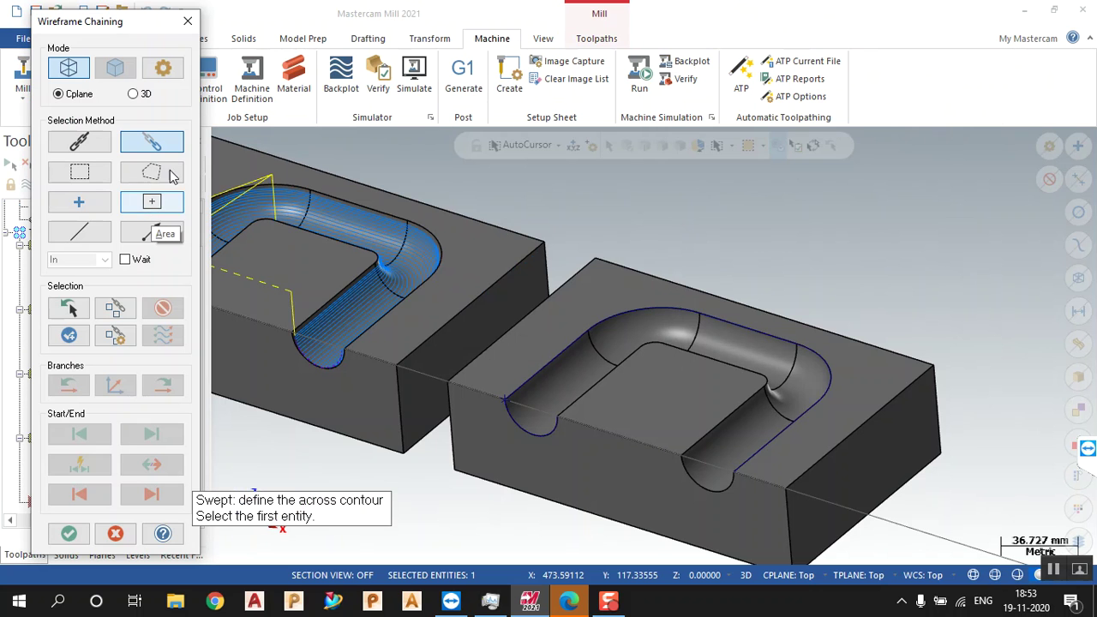
click(79, 232)
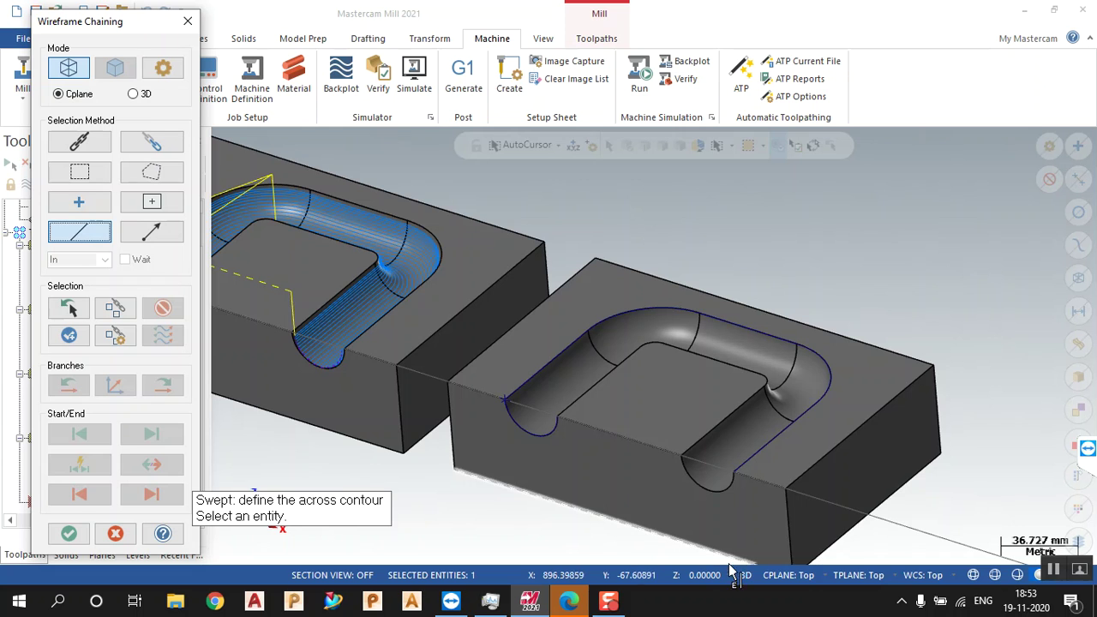
right_click(760, 566)
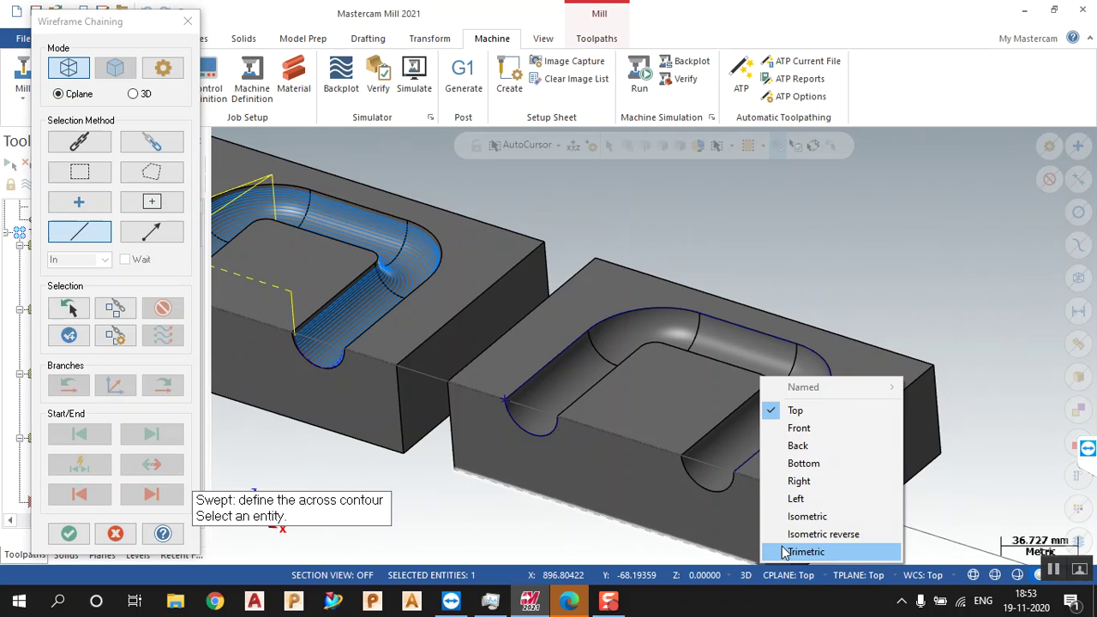
click(798, 428)
right_click(902, 566)
click(939, 428)
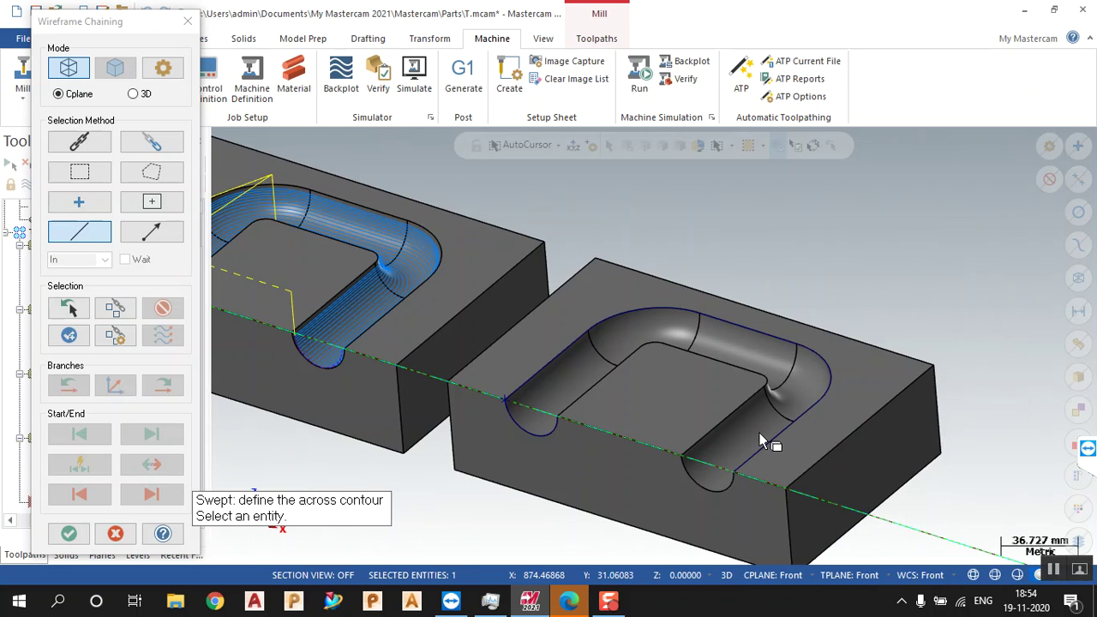
click(514, 422)
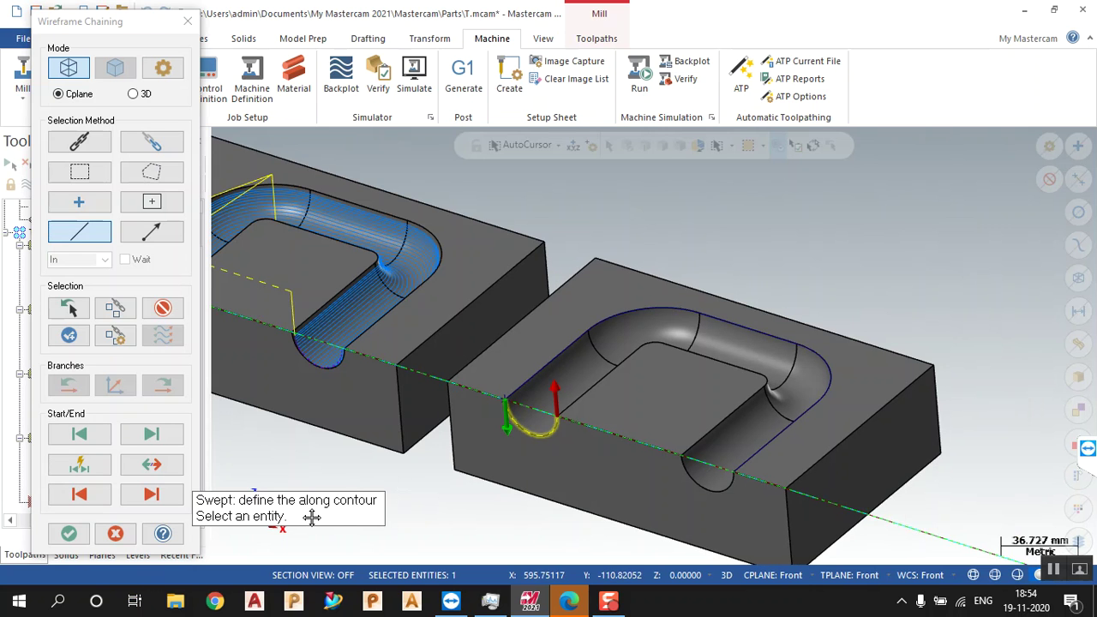
Set the planes to Top and chain the groove's outer top edge as a partial along contour from one straight end to the other
click(772, 574)
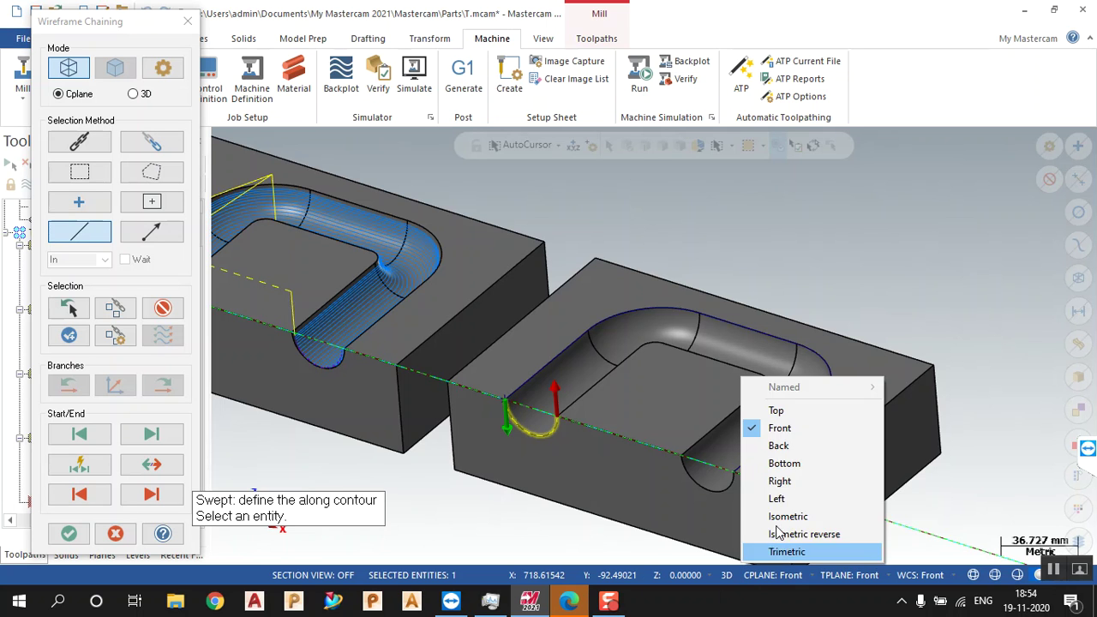
click(797, 419)
click(920, 575)
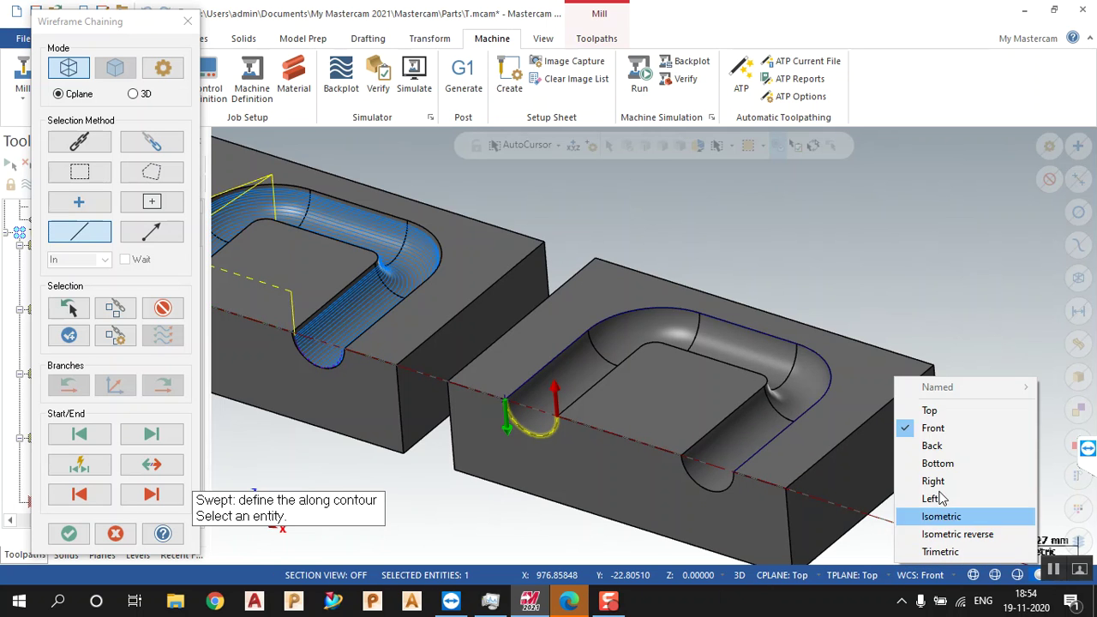
click(958, 415)
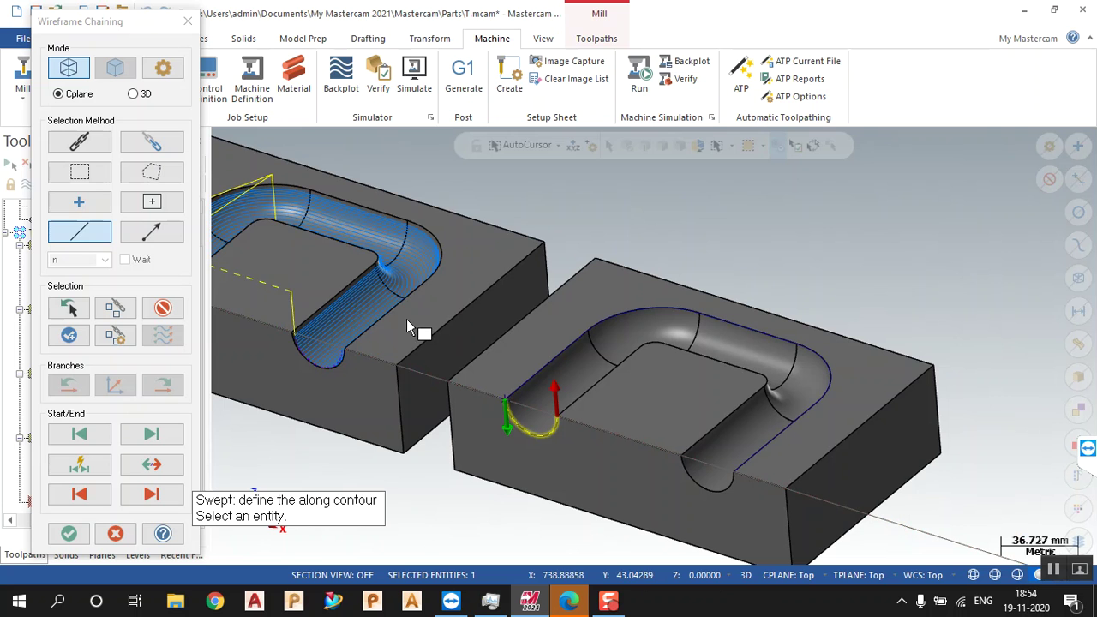
click(148, 143)
click(548, 370)
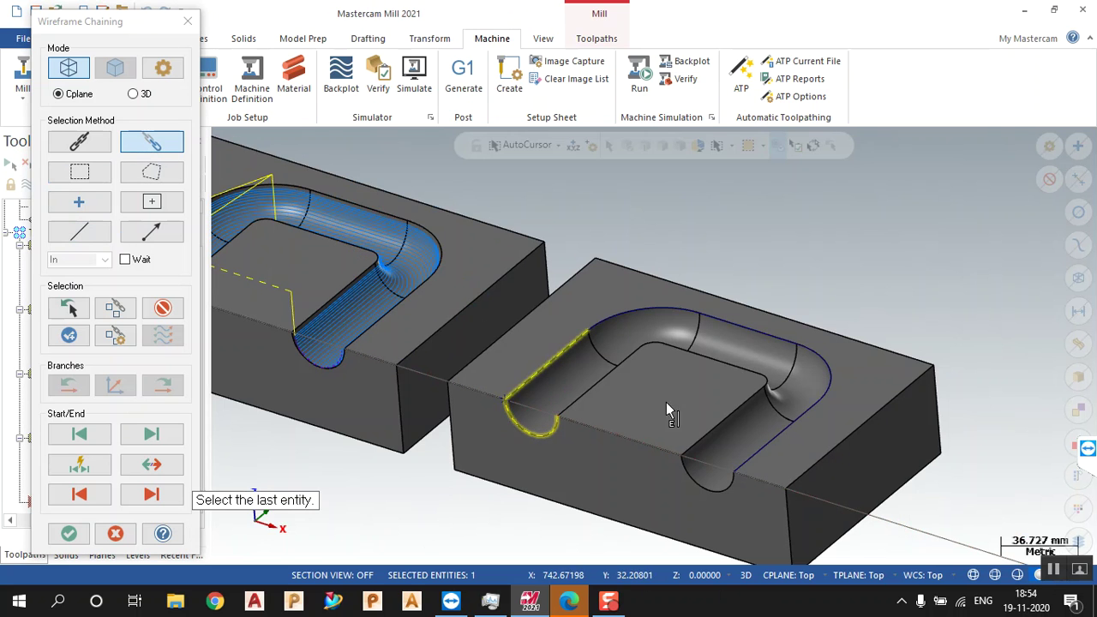
click(731, 443)
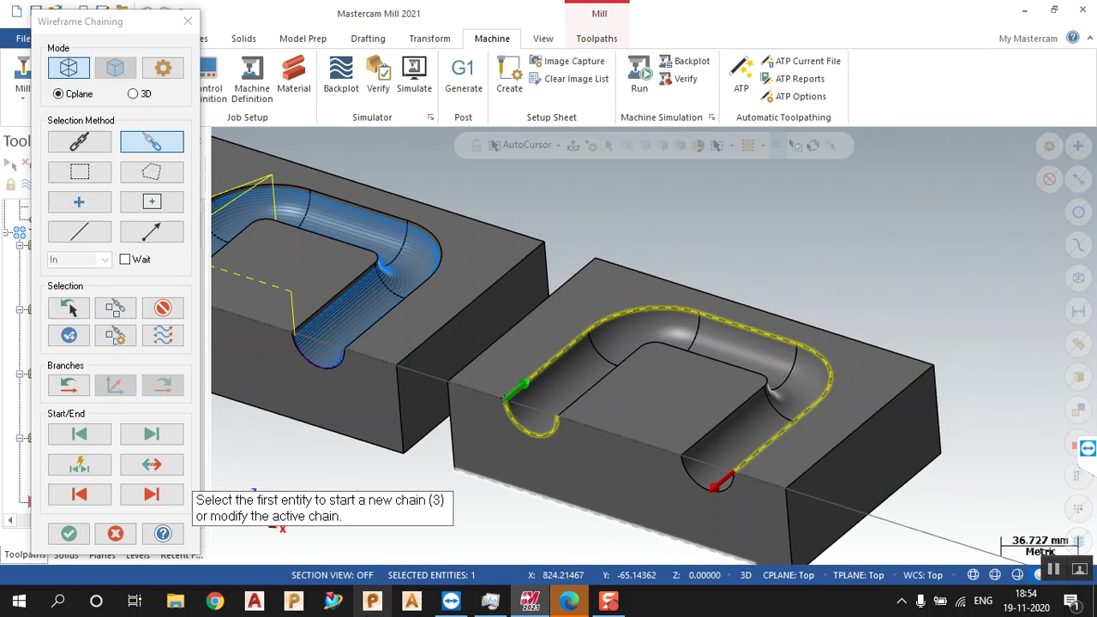
Accept the chains, specify the intersection point of the end arc and outer edge, and generate the Swept 2D toolpath
click(67, 537)
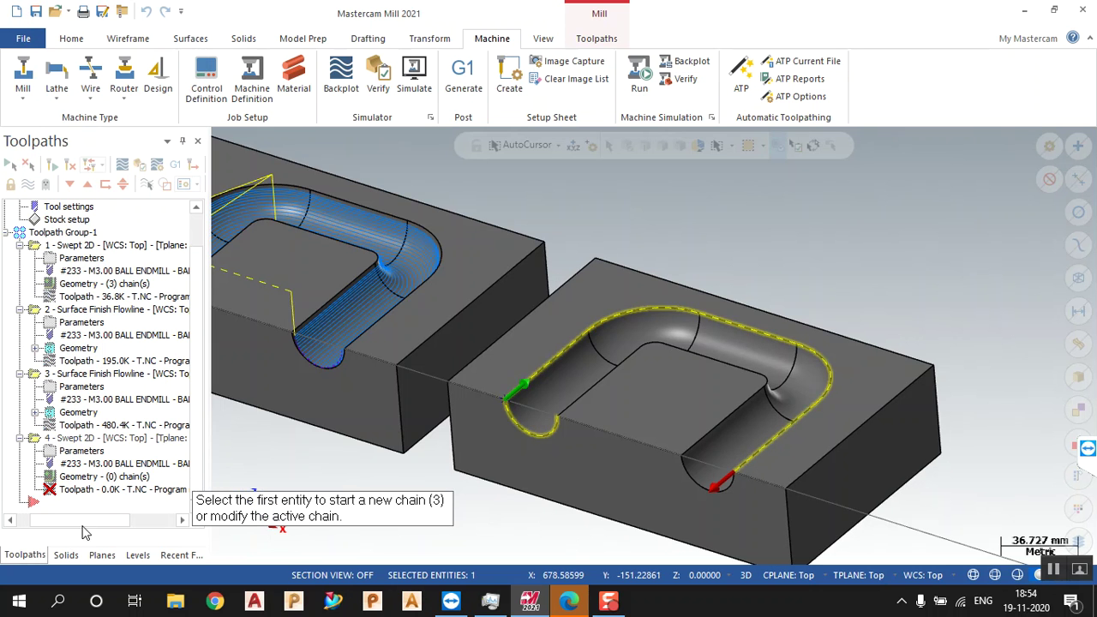
click(506, 401)
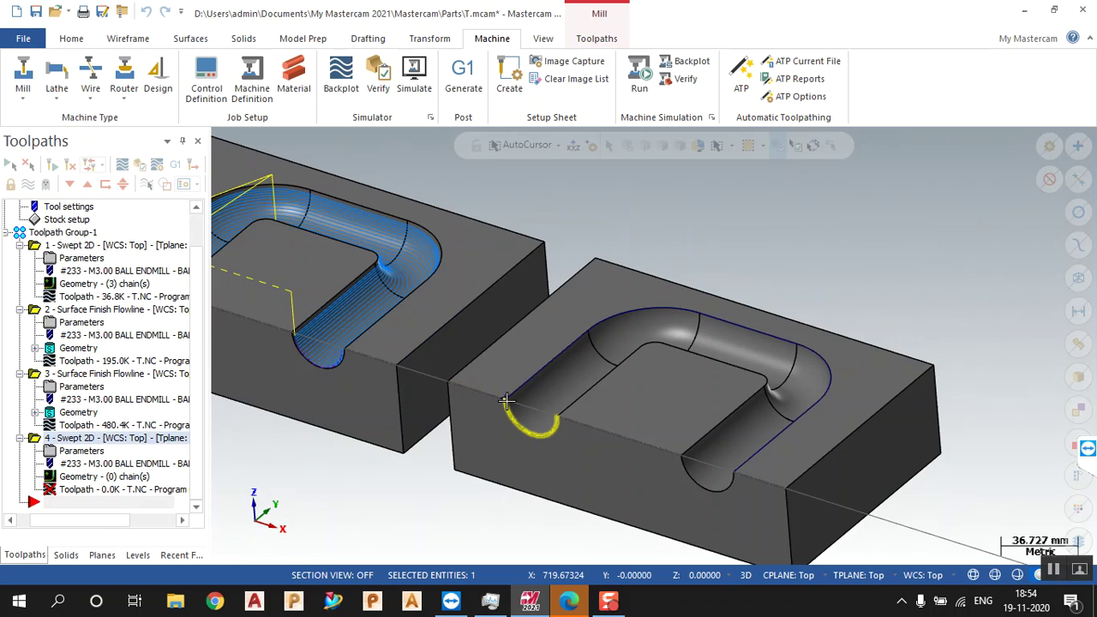
click(482, 507)
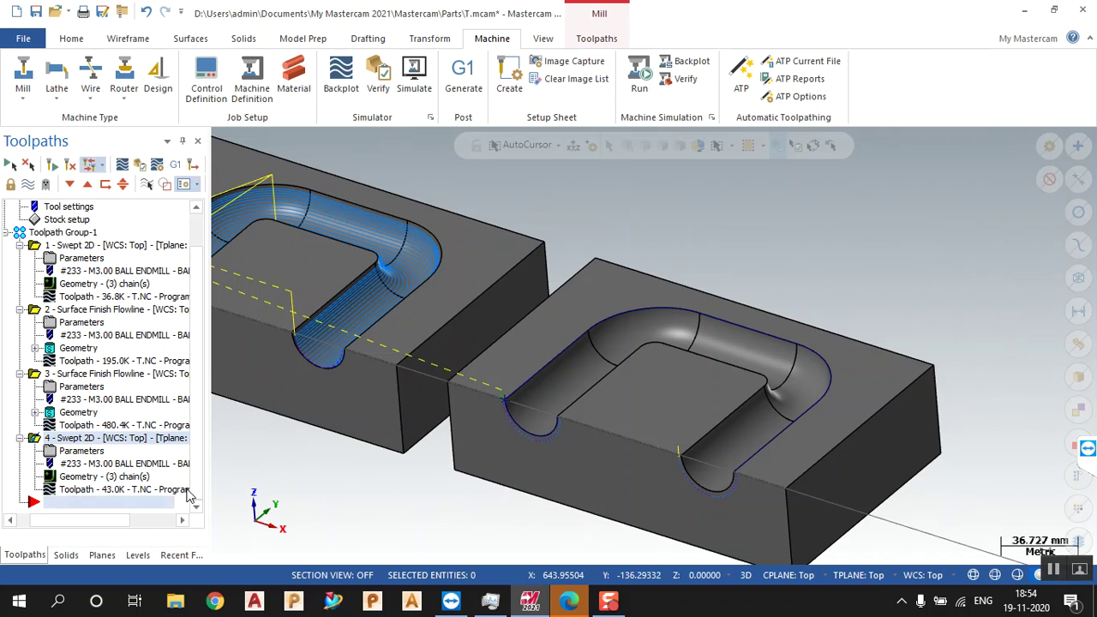
Set the fourth block's across cutter compensation to Right in the Swept 2D parameters and regenerate the toolpath
click(79, 452)
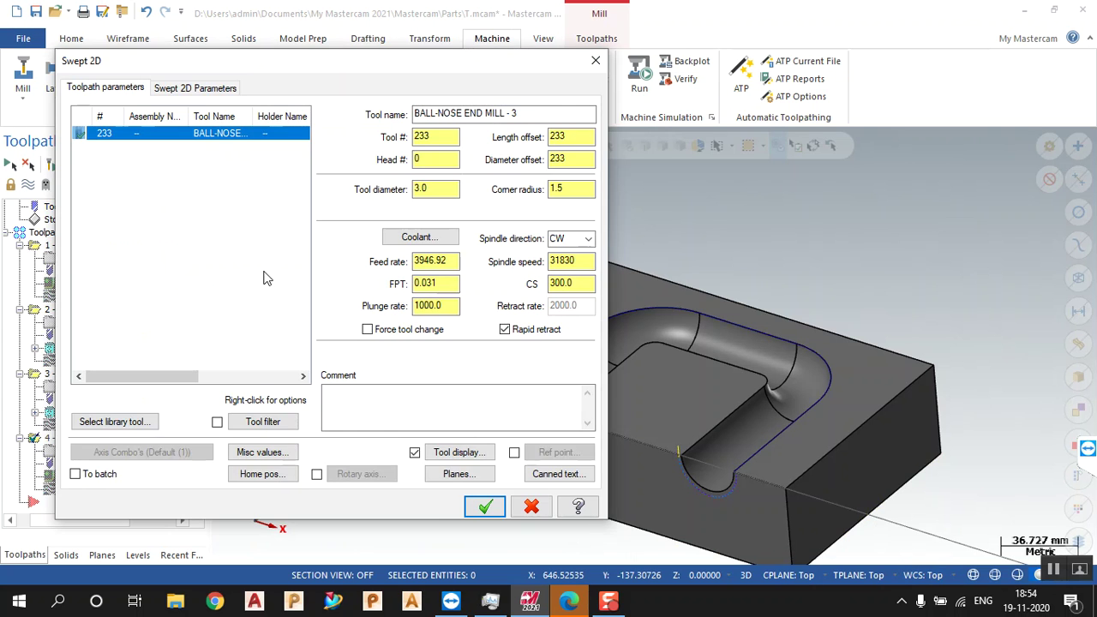
click(195, 88)
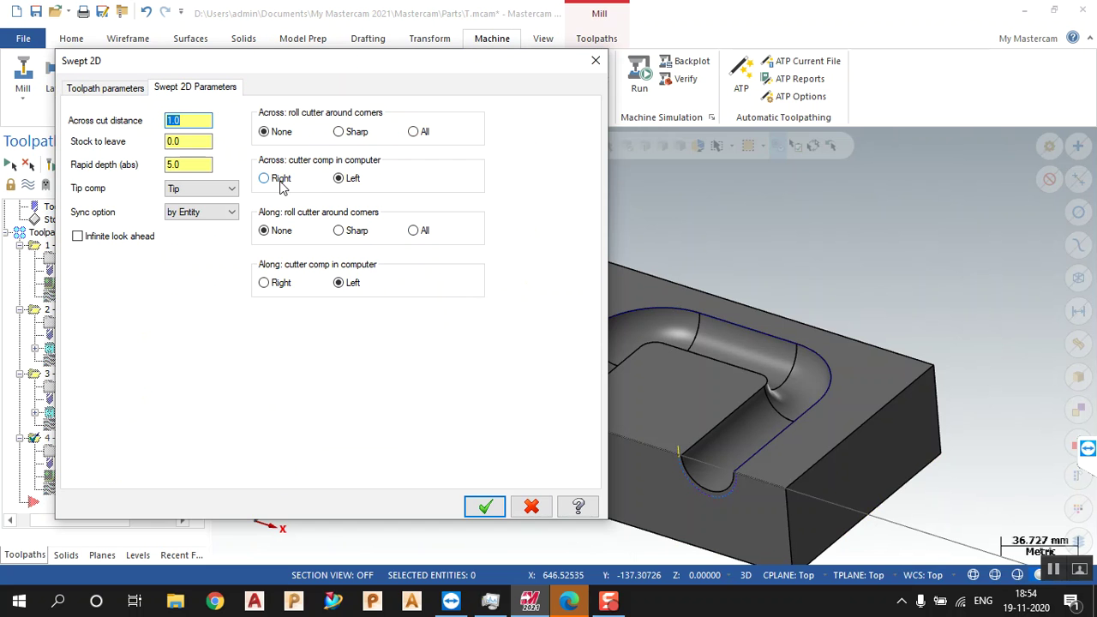
click(485, 505)
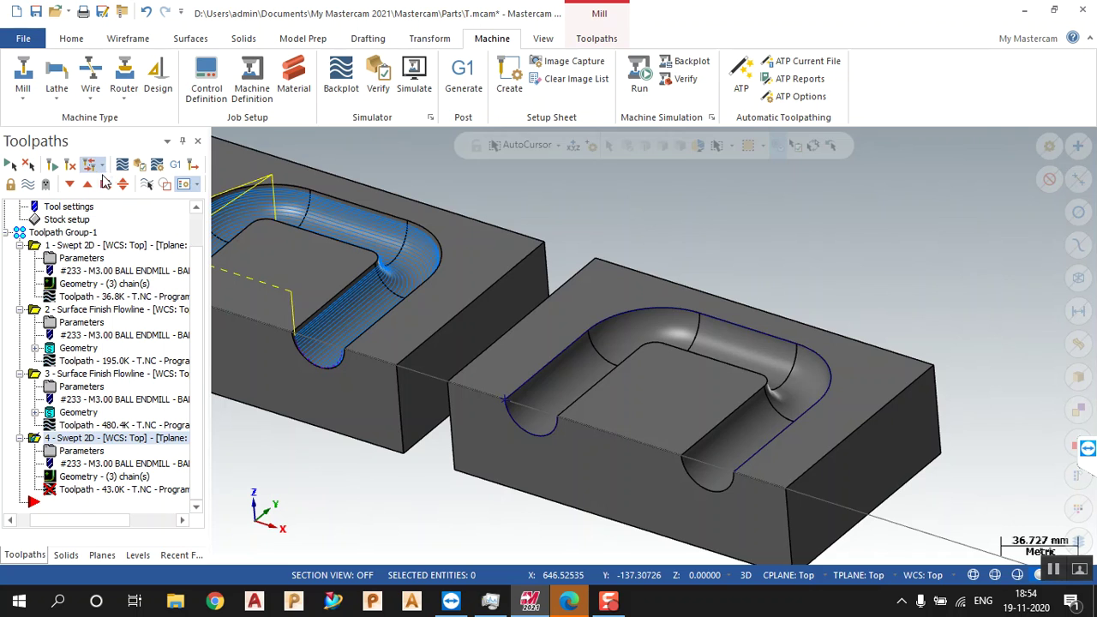
click(71, 167)
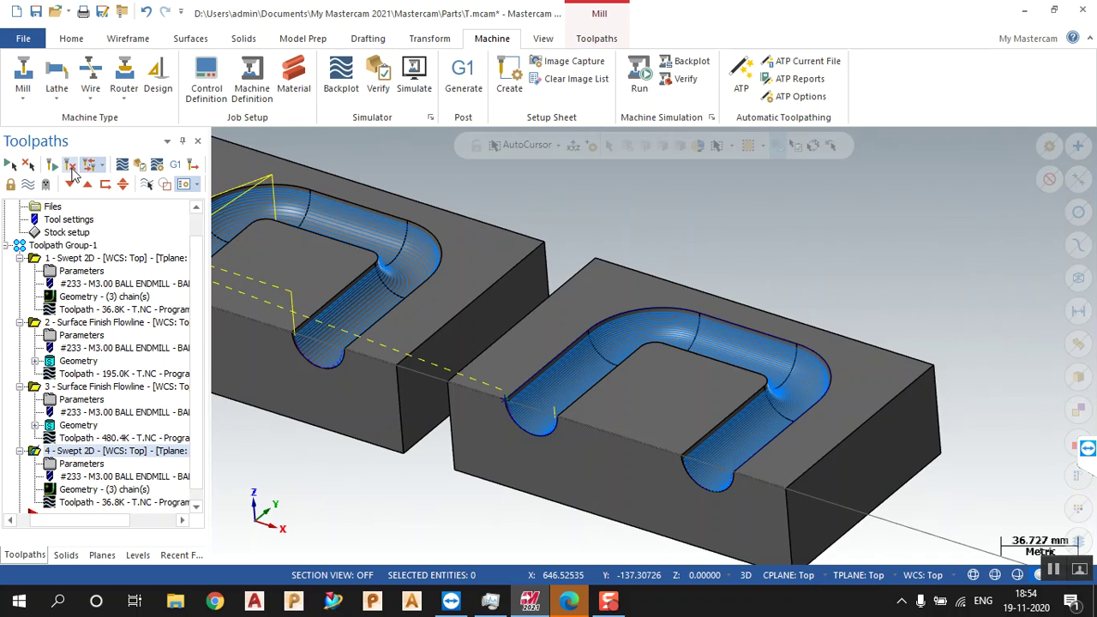
Set the along cutter compensation of the fourth block's Swept 2D toolpath to Right and regenerate the operation
click(82, 463)
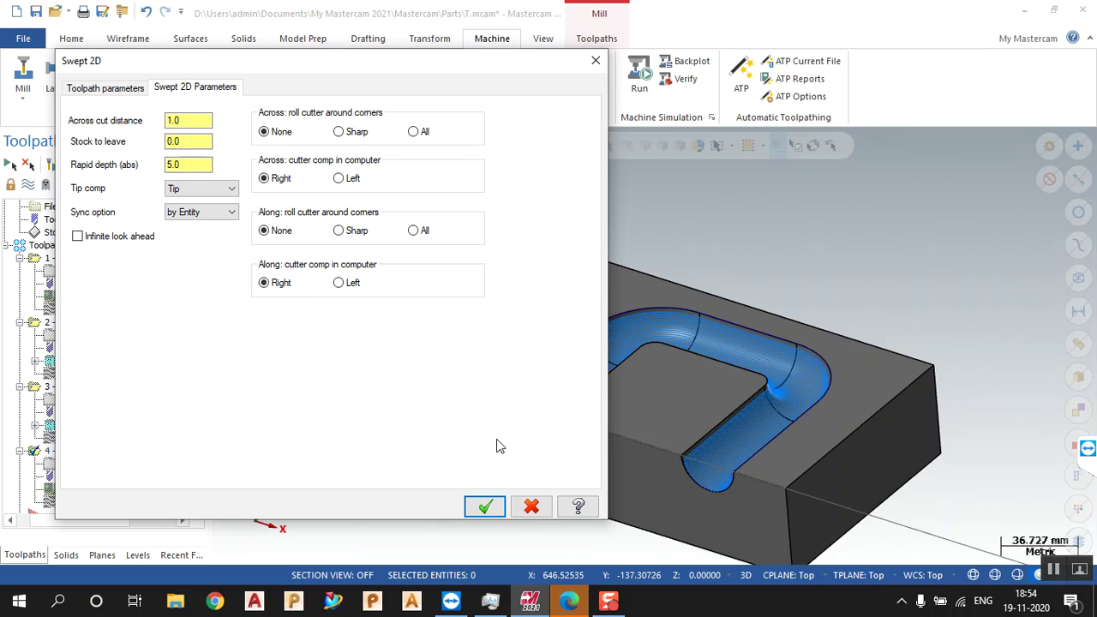
click(486, 506)
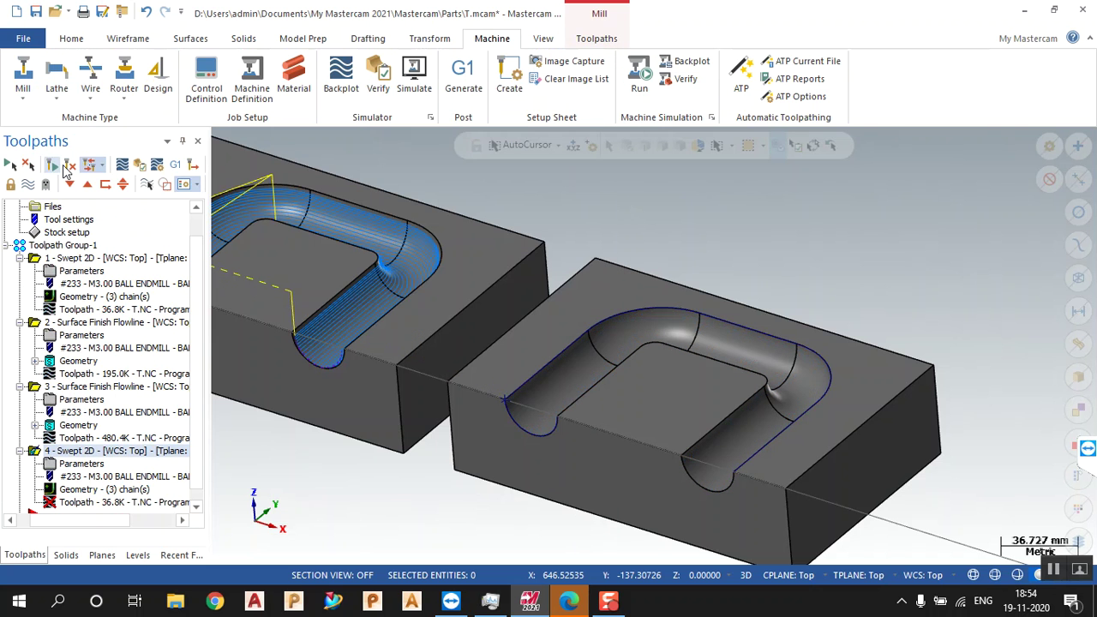
click(71, 166)
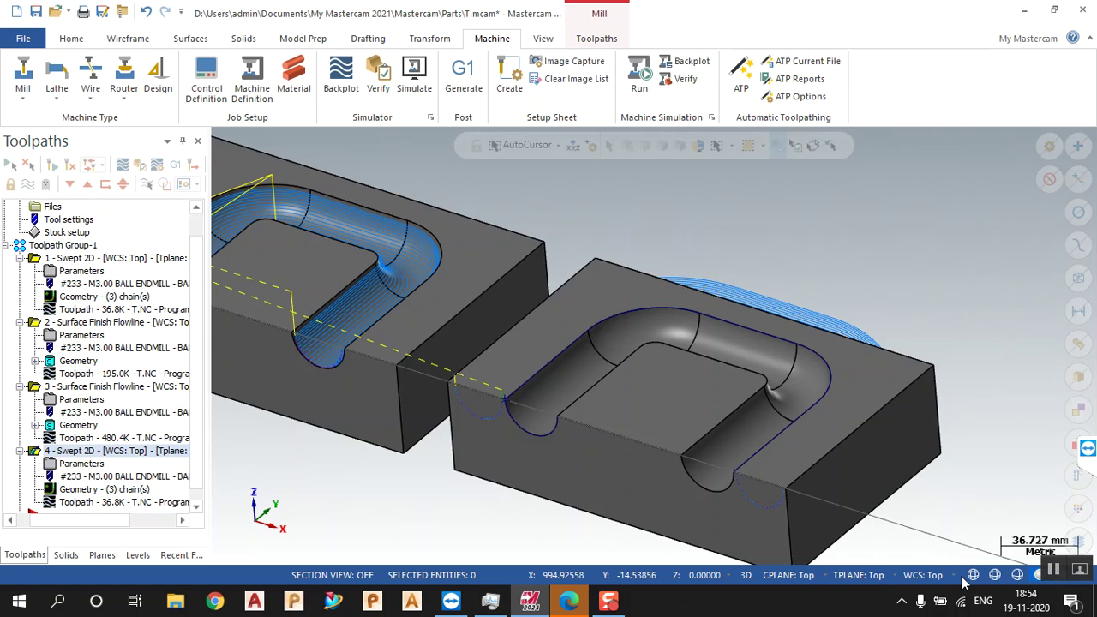
Show all four blocks in wireframe and examine how their groove toolpaths compare
key(alt+s)
scroll(1001, 389, down, 4)
scroll(967, 412, up, 1)
scroll(751, 294, down, 2)
scroll(705, 274, up, 2)
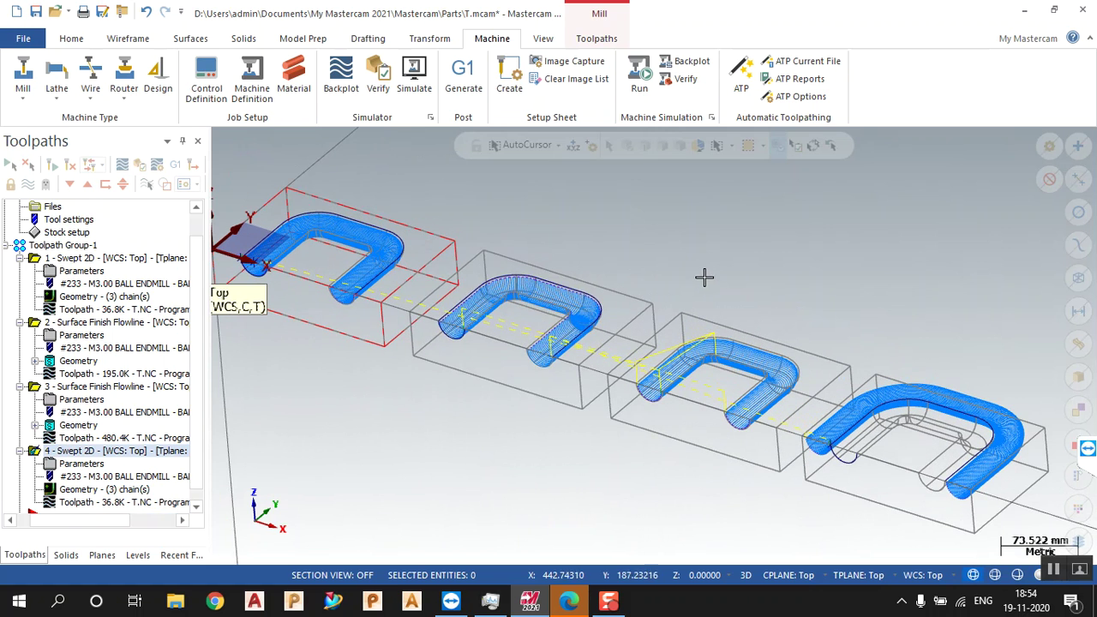
drag(207, 356, 119, 356)
scroll(326, 348, down, 1)
scroll(402, 287, up, 2)
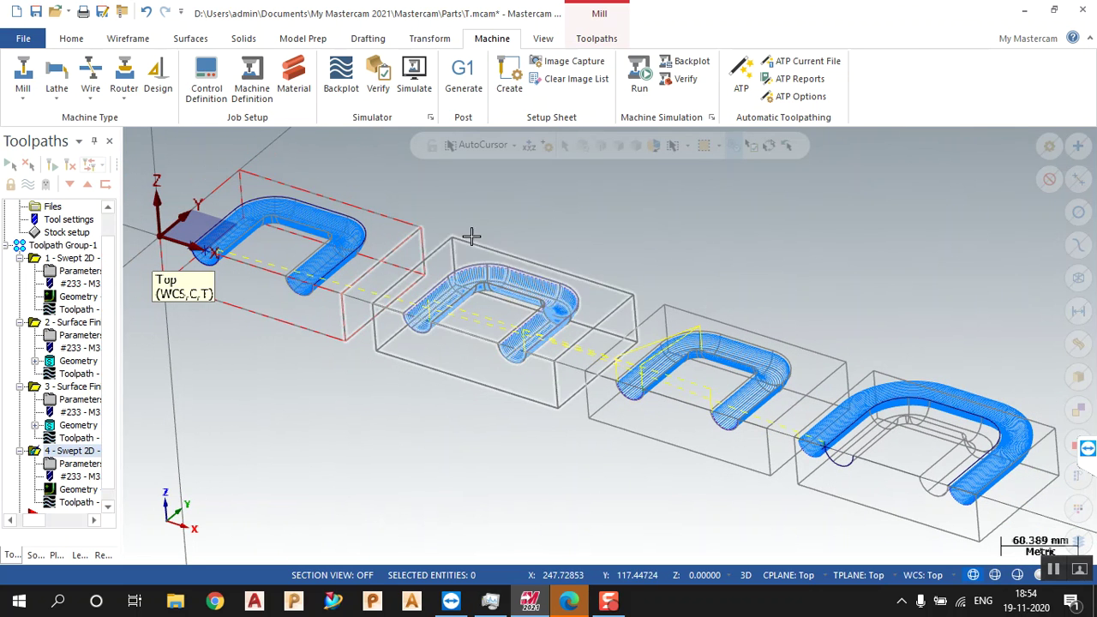
Check where Flowline sits among the 3D finishing toolpaths and review the third operation's tool, surface and finish flowline parameters
click(595, 39)
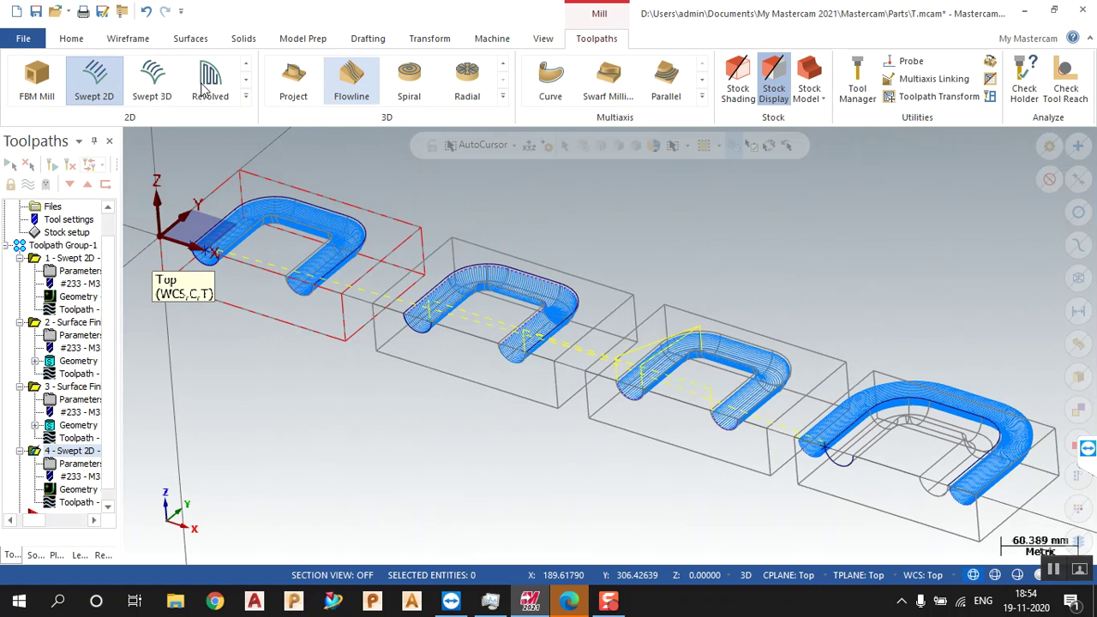
click(503, 96)
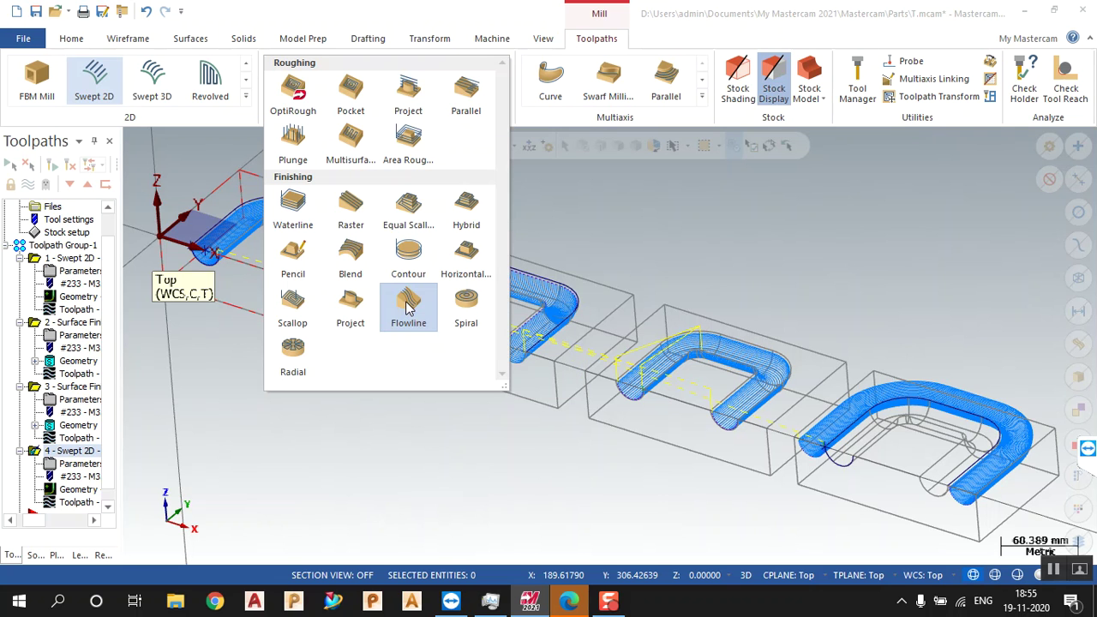
click(79, 388)
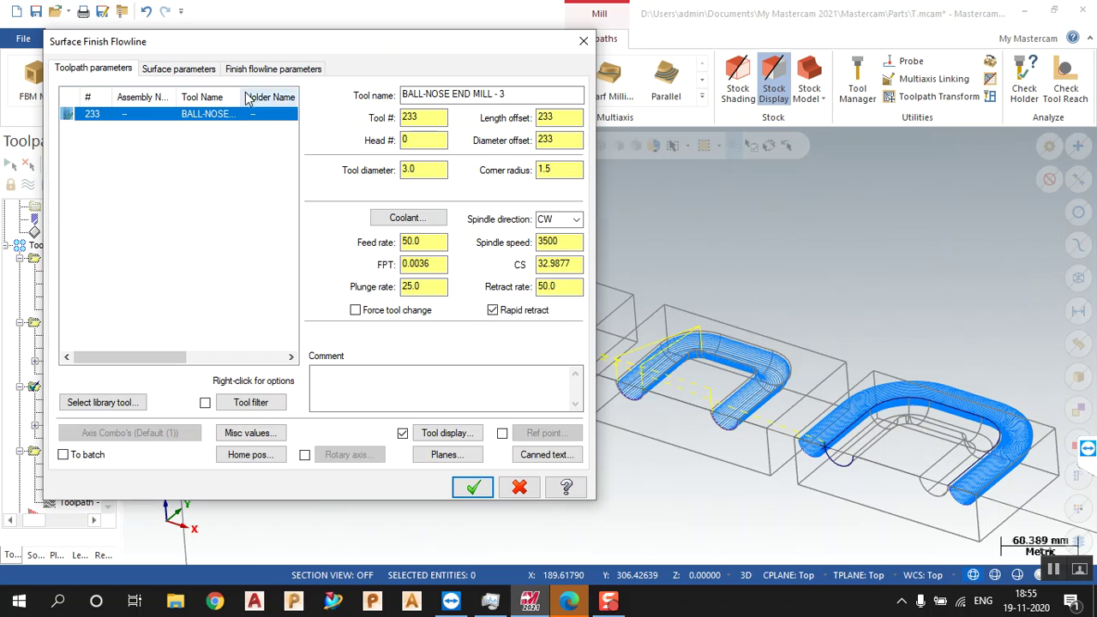
click(179, 69)
click(273, 69)
click(203, 70)
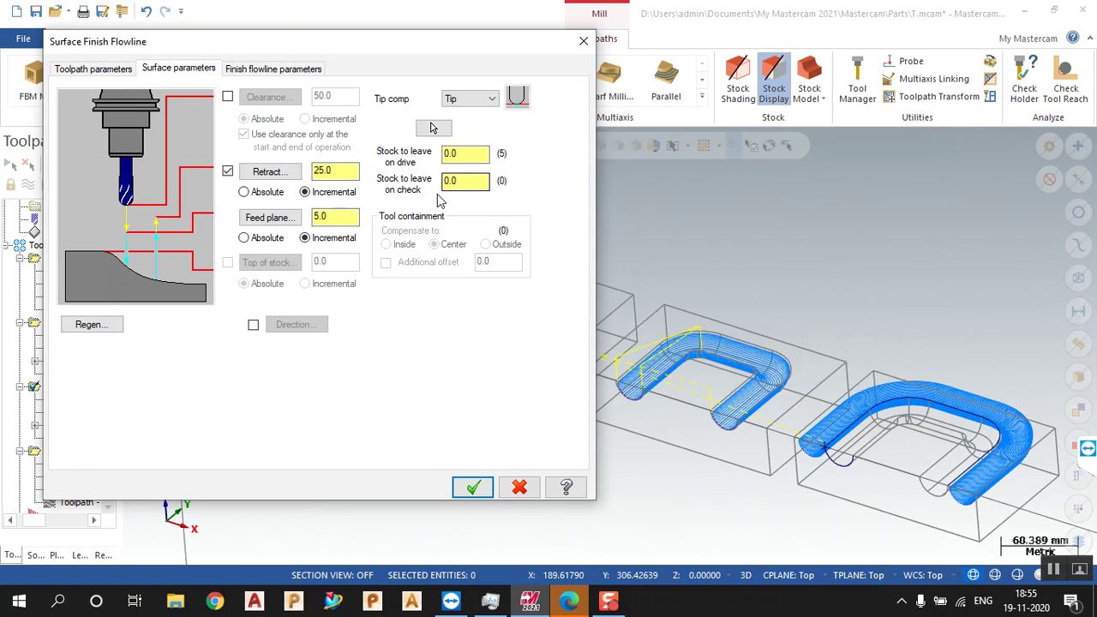
click(269, 70)
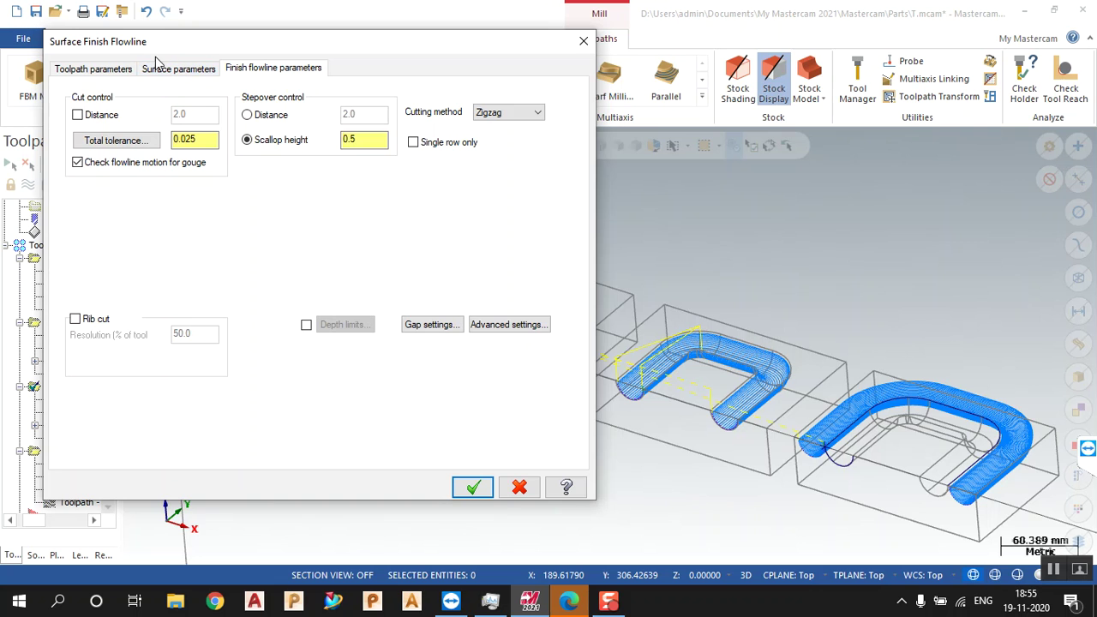
click(64, 71)
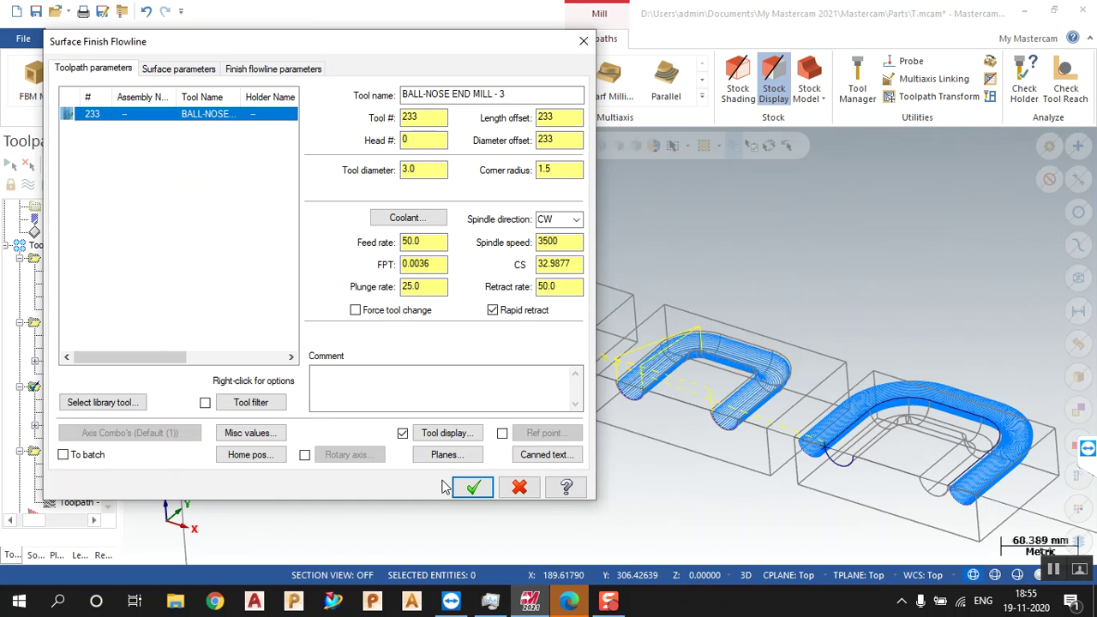
click(472, 488)
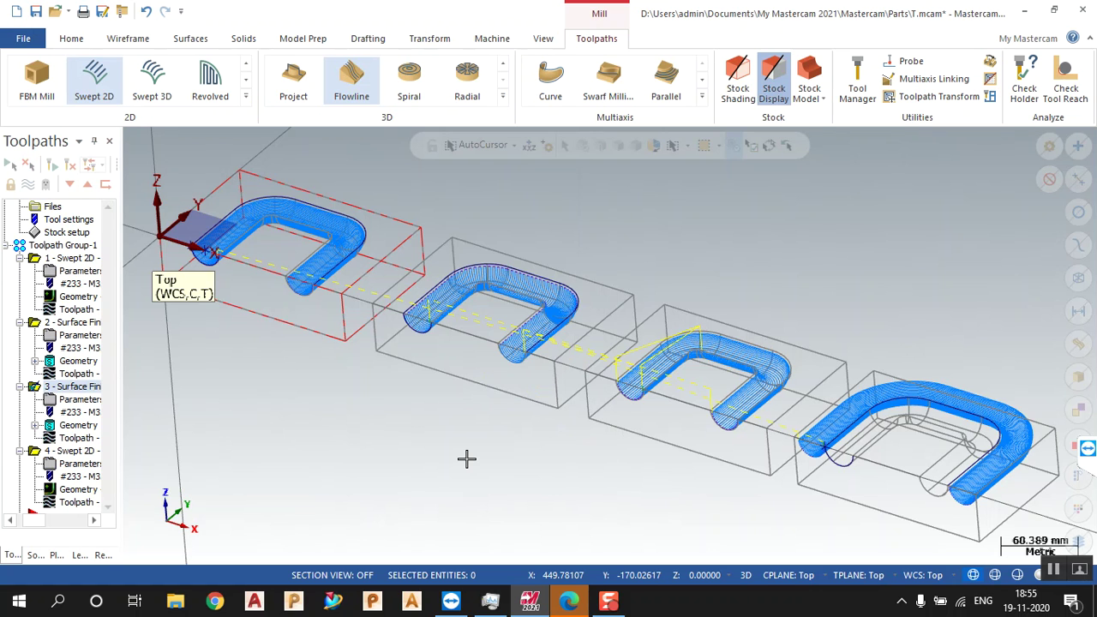
Preview the fourth block's Swept 2D toolpath in Backplot, close the preview, and compare the groove toolpaths of all four blocks
scroll(169, 375, down, 1)
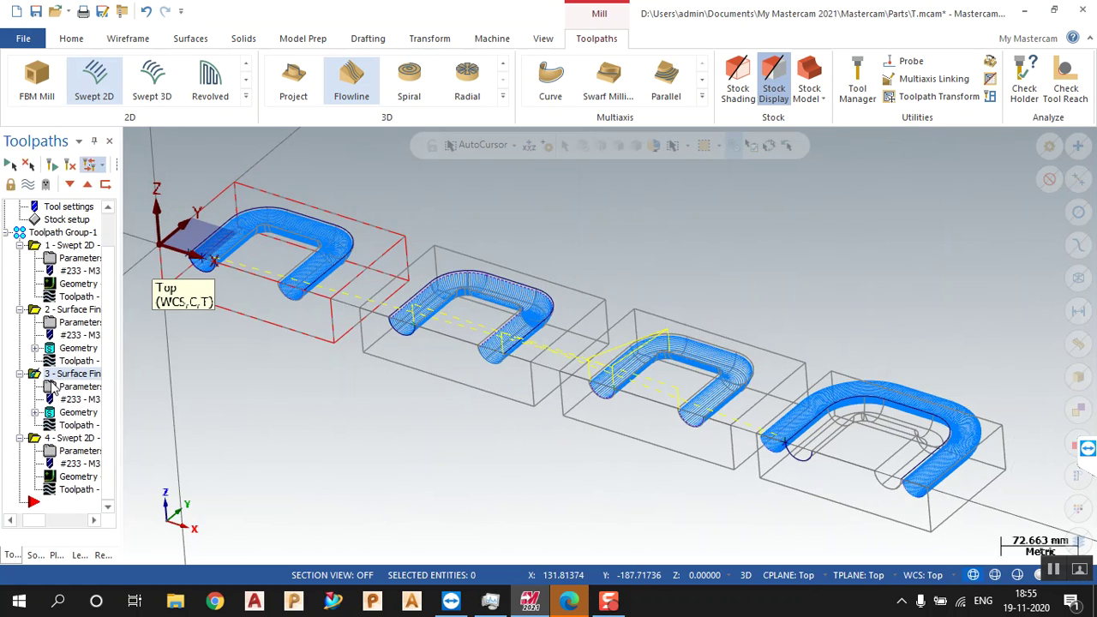
click(77, 489)
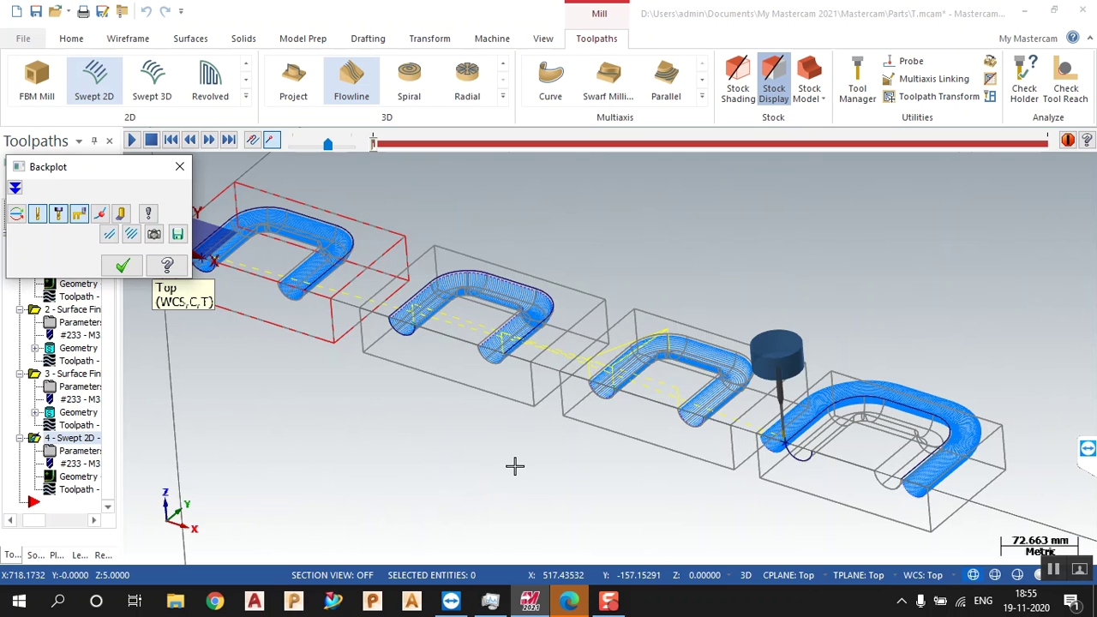
click(120, 265)
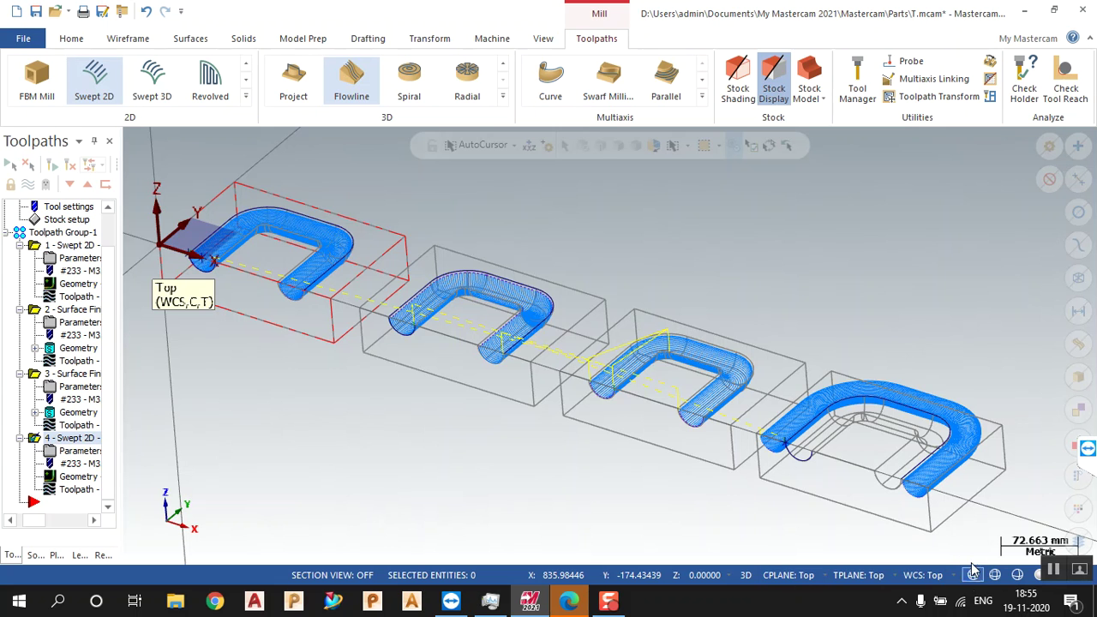
scroll(327, 403, up, 2)
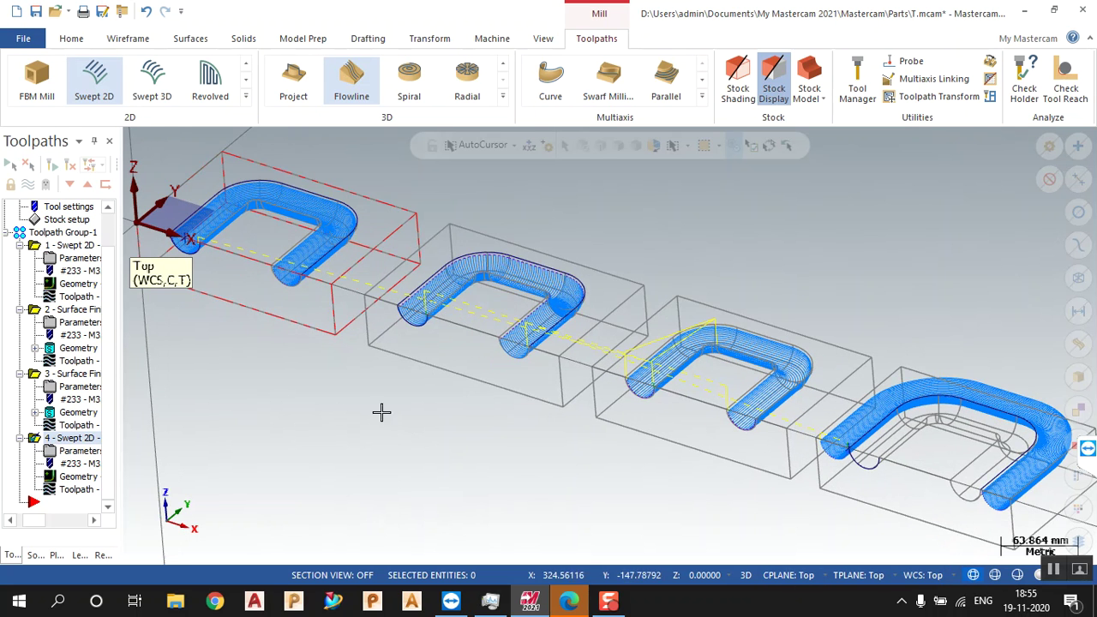
scroll(576, 334, down, 2)
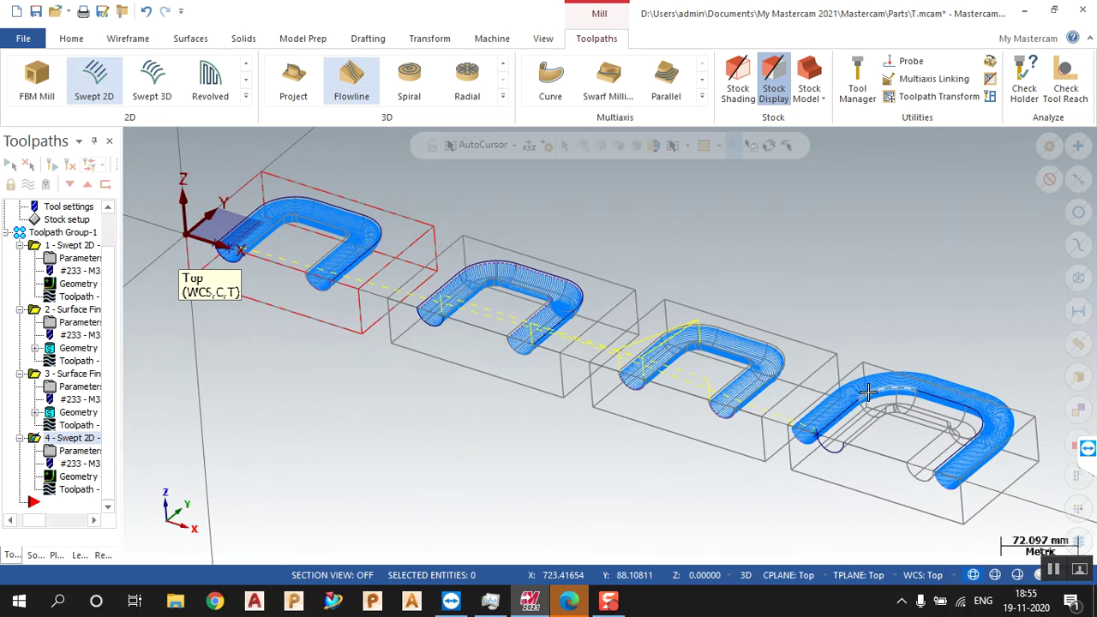
scroll(872, 426, up, 1)
mouse_move(262, 421)
middle_down()
mouse_move(260, 438)
mouse_move(265, 413)
middle_up()
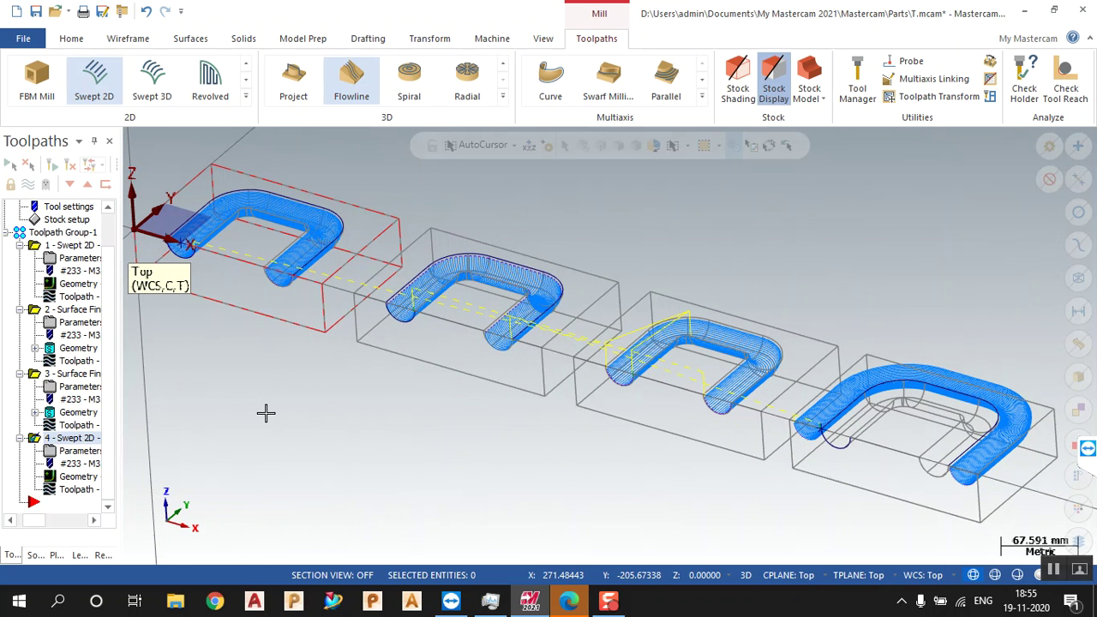